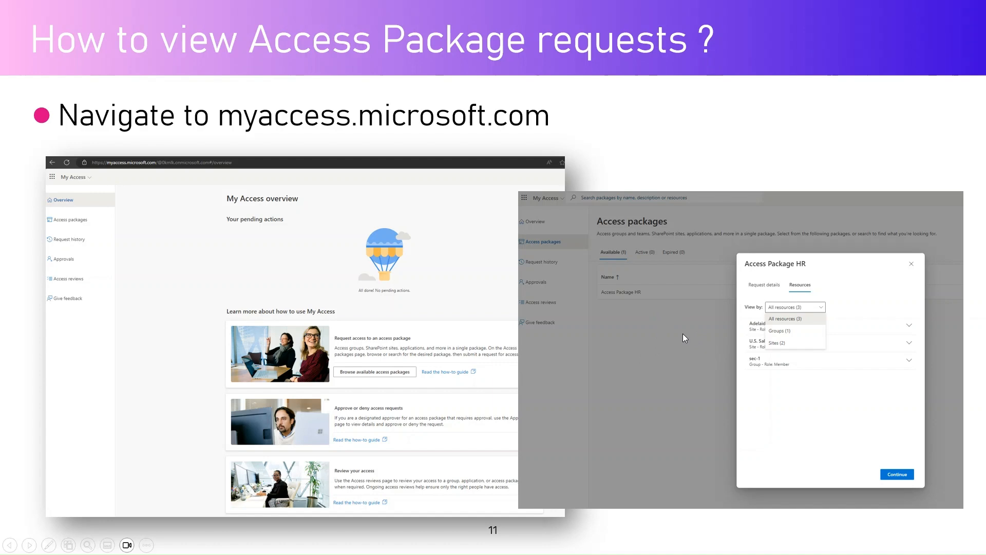
- Leave the slideshow and switch to the Azure portal in the Edge browser
key("Right")
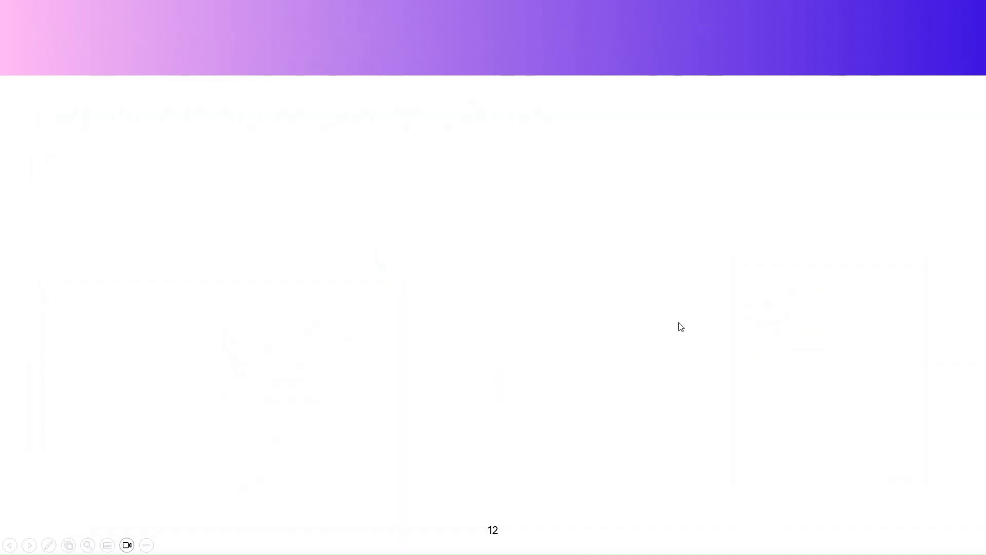
key("alt+Tab")
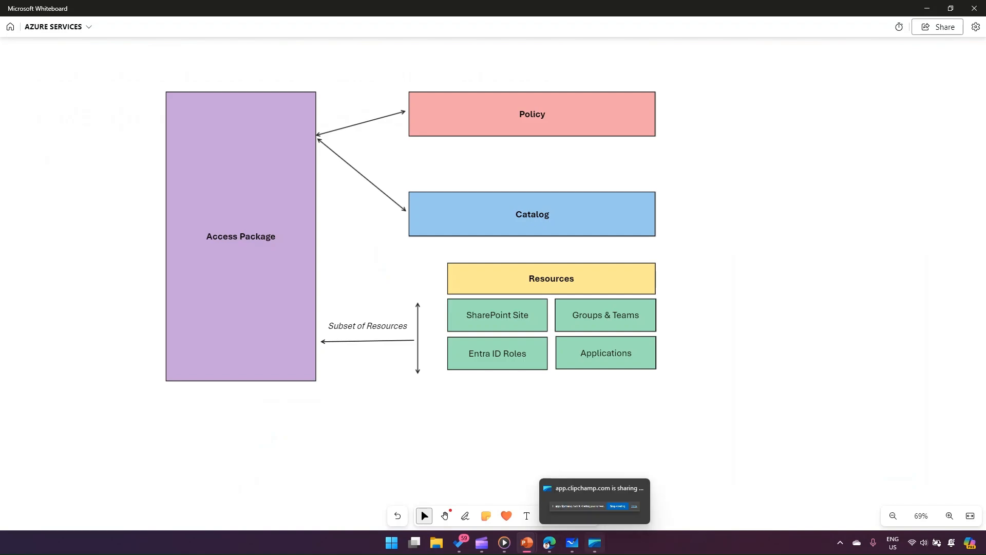
left_click(550, 543)
left_click(152, 30)
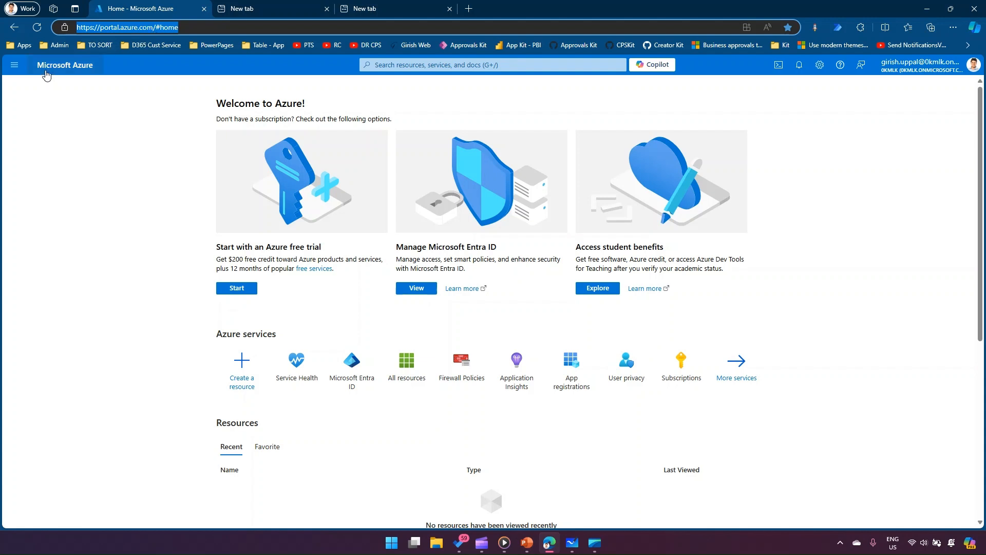
- Open the access packages list in Microsoft Entra ID's Identity Governance, under Entitlement management
left_click(15, 68)
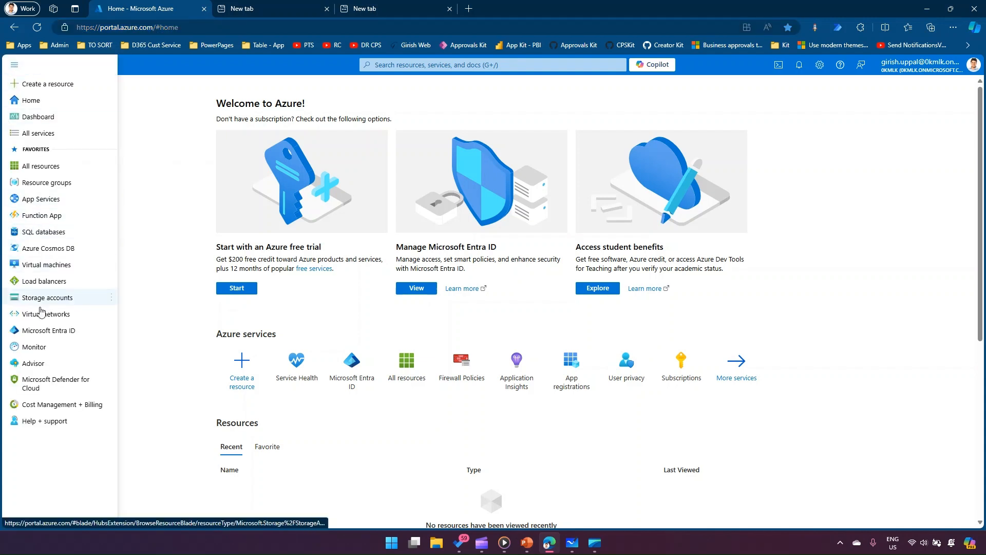
left_click(51, 337)
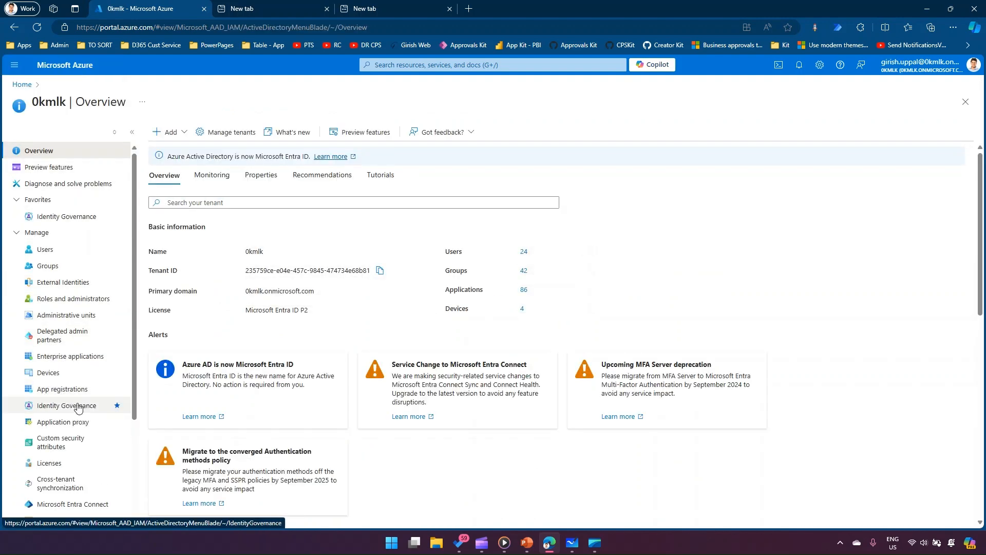
left_click(66, 406)
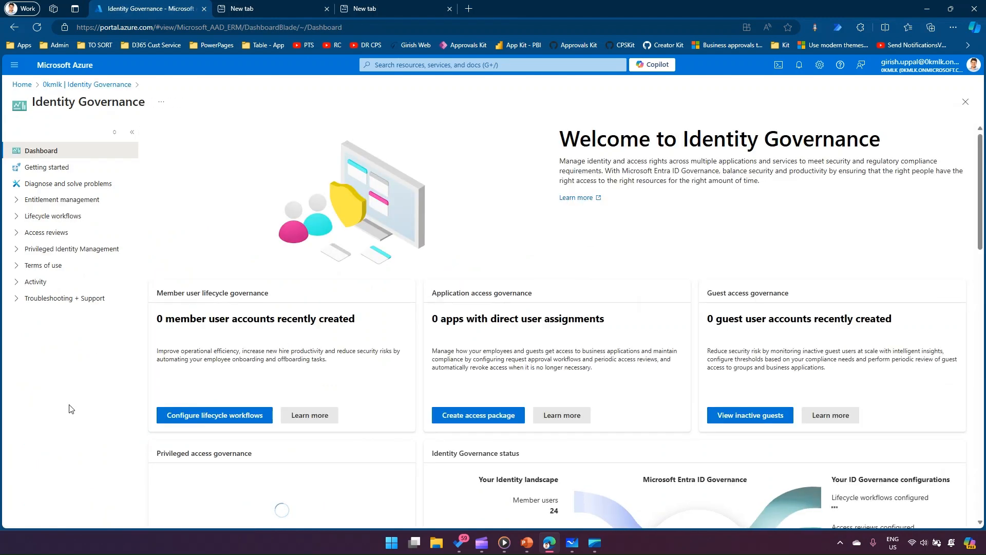
left_click(15, 202)
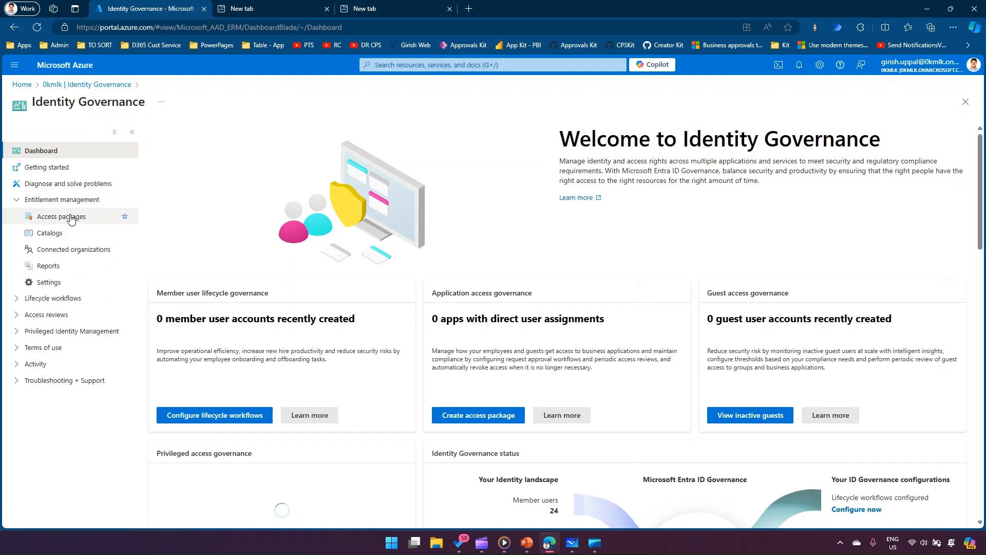
left_click(71, 218)
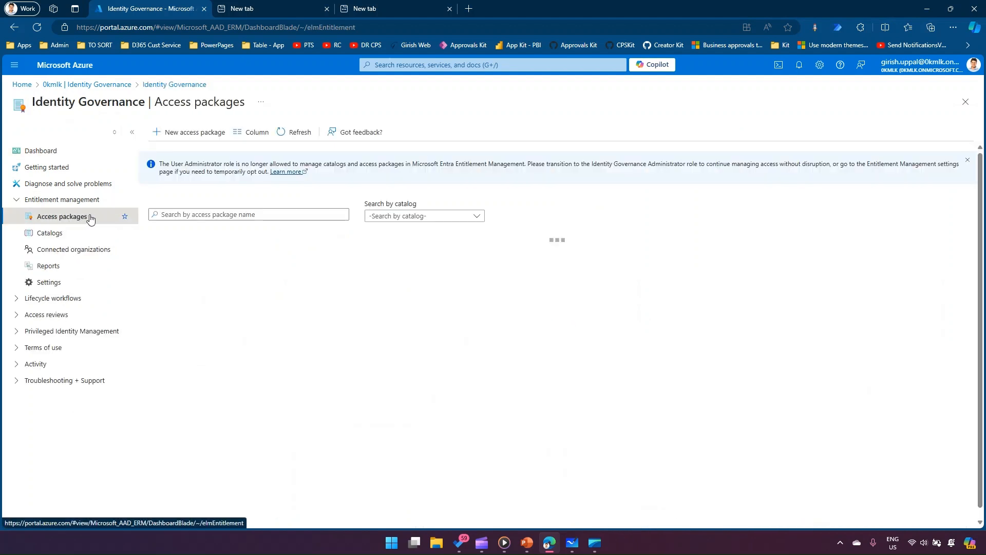
- Open the Microsoft Entra admin center in another browser tab, signed in with the administrator's account, and show the Identity Governance access packages
left_click(295, 9)
key("Return")
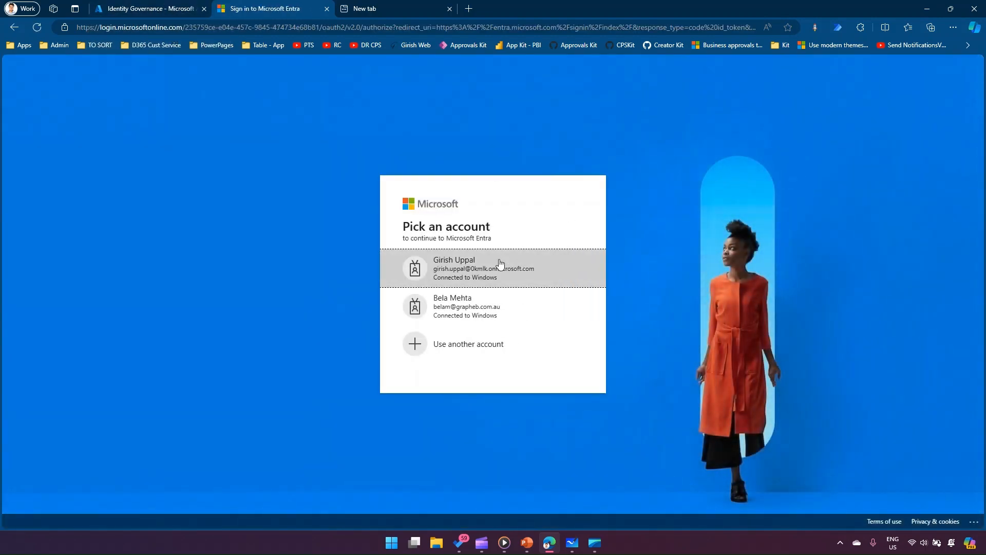
left_click(499, 263)
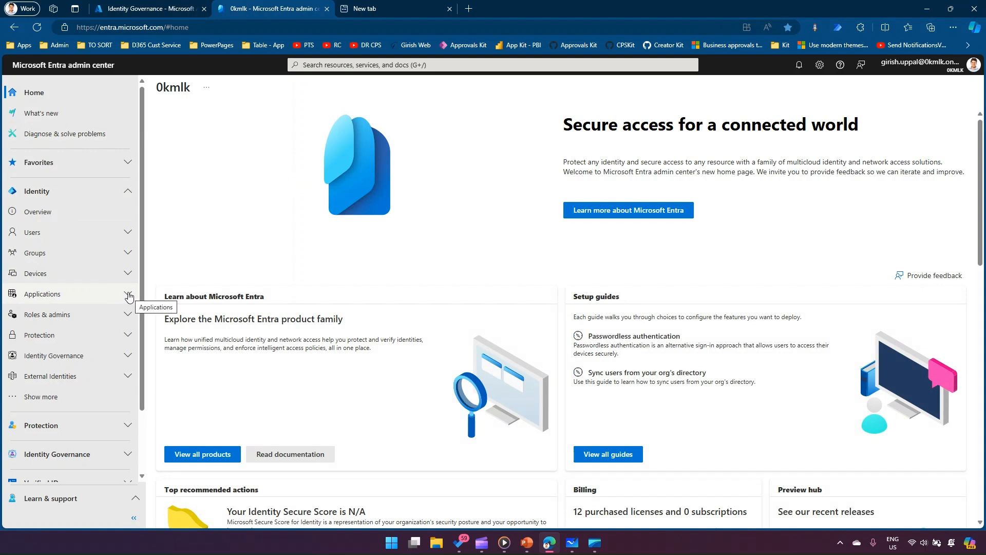
left_click(127, 358)
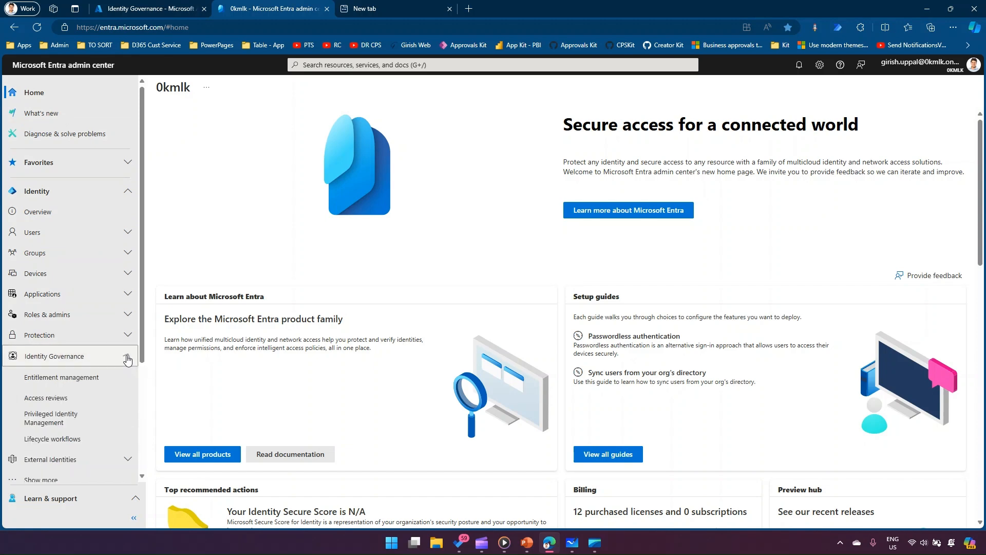
left_click(95, 364)
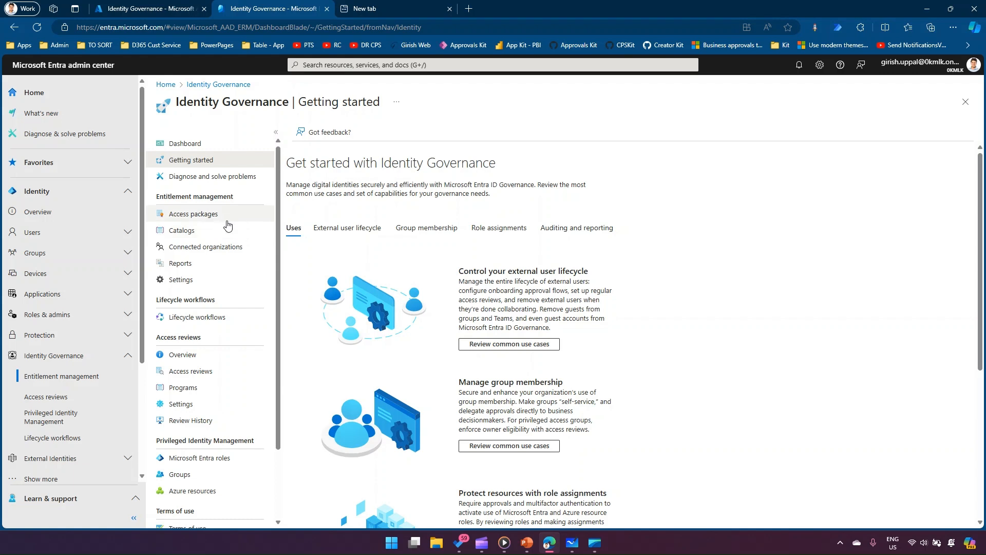
left_click(225, 215)
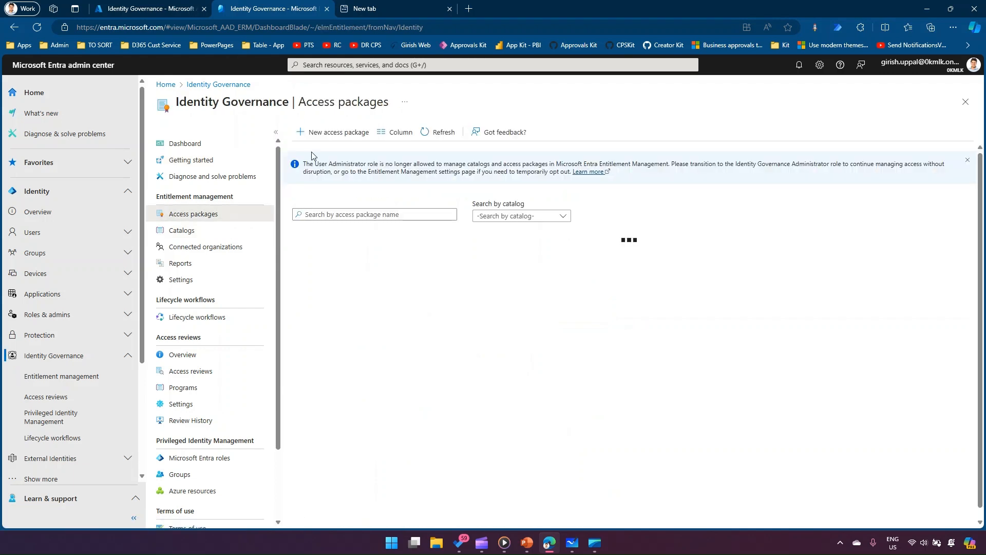
- In the Azure portal, start access package "Access Package Onboarding User", described as "This access package is for exclusive use of new onboarding user for Girish Corp."
left_click(137, 6)
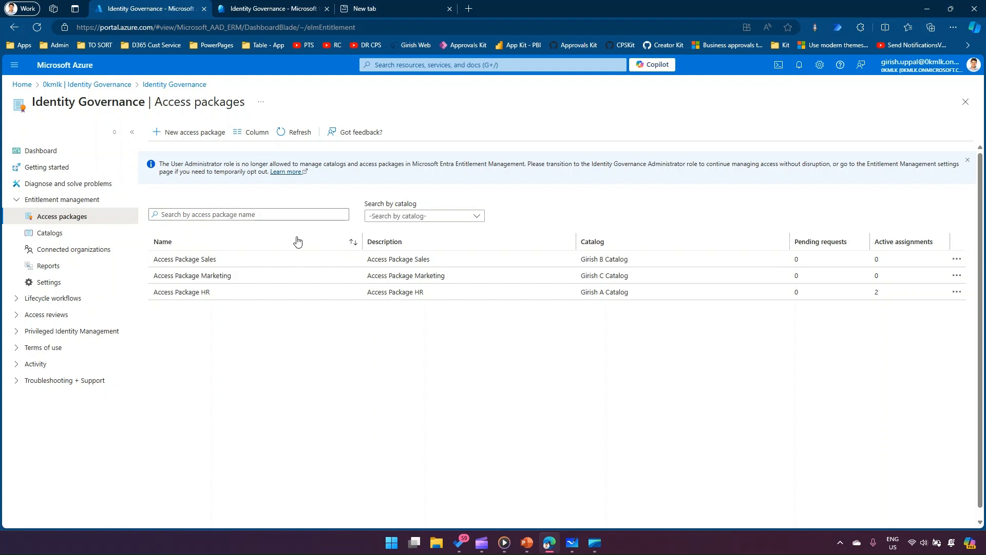
left_click(198, 134)
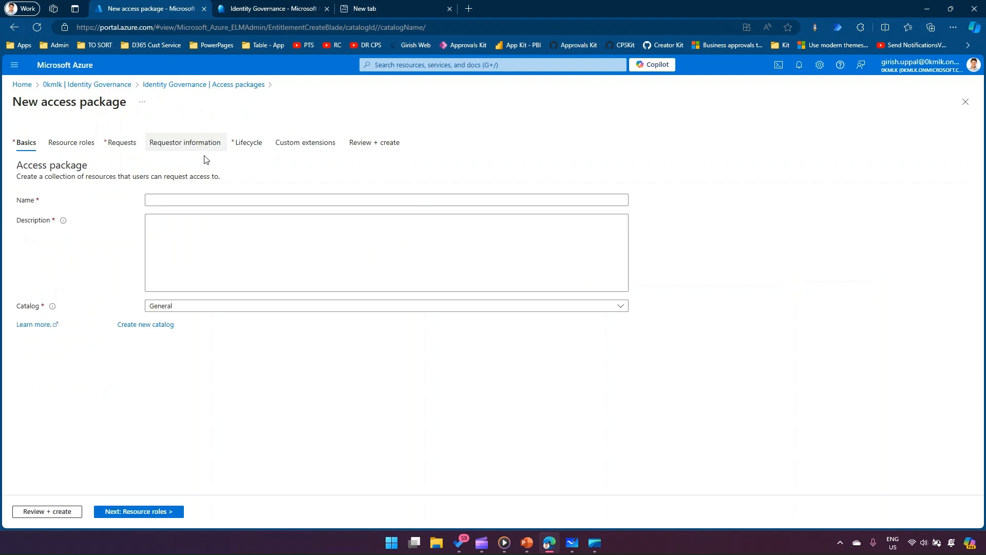
left_click(225, 196)
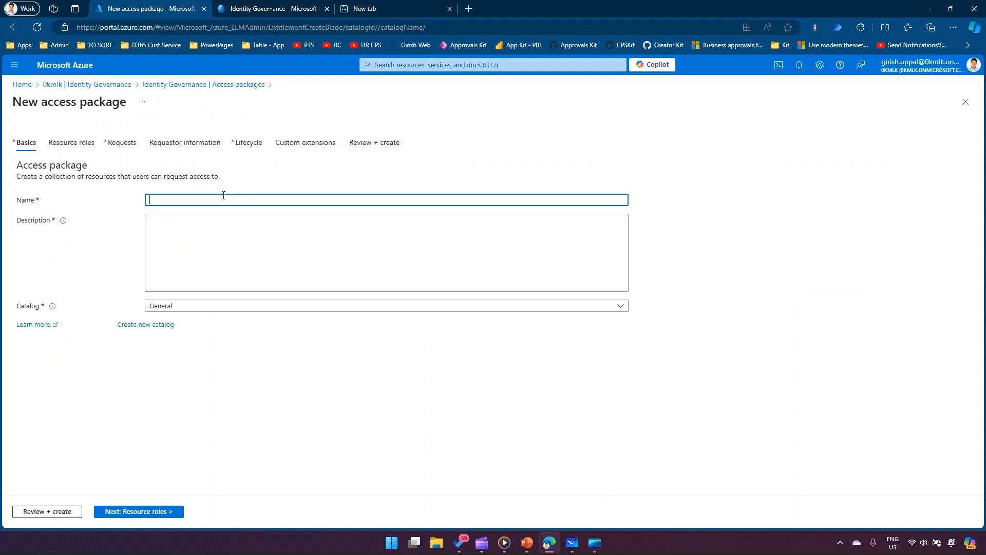
type("Access Package Onboarding User")
key("Tab")
type("This acc")
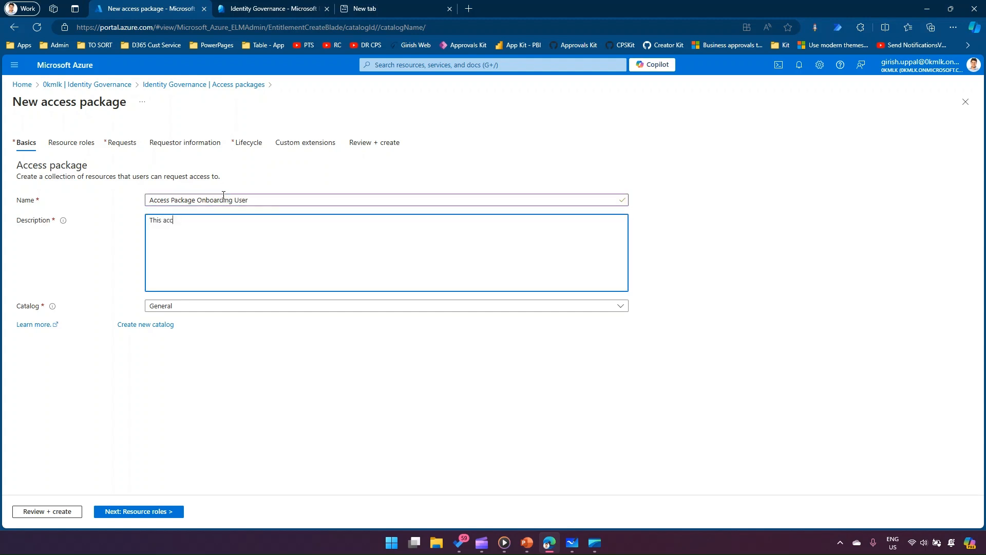
type("ess package is for exclusive use of new onboarding user for ")
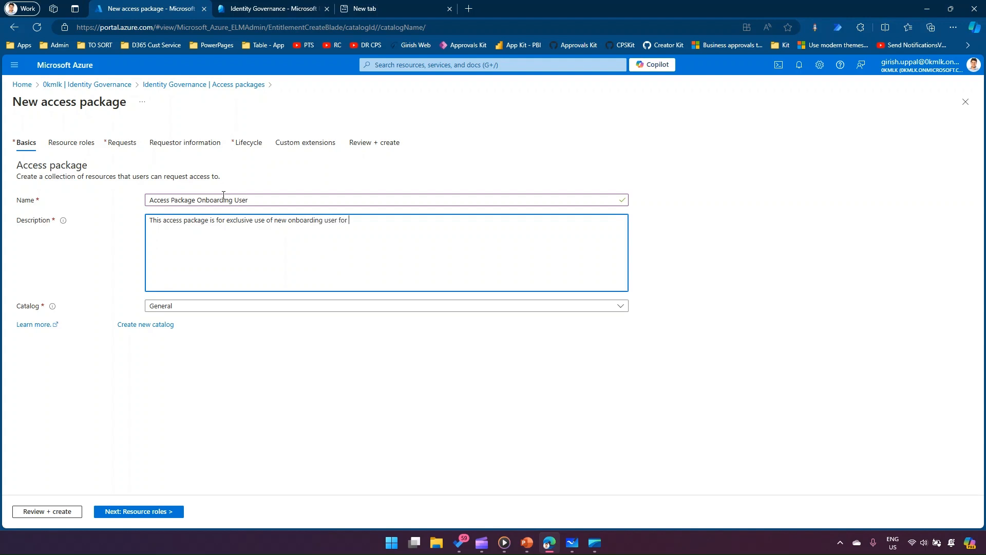
type("Girish Corp.")
- Start a new catalog for the access package, using "Catalog - Onboarding Users" as both its name and its description
left_click(249, 309)
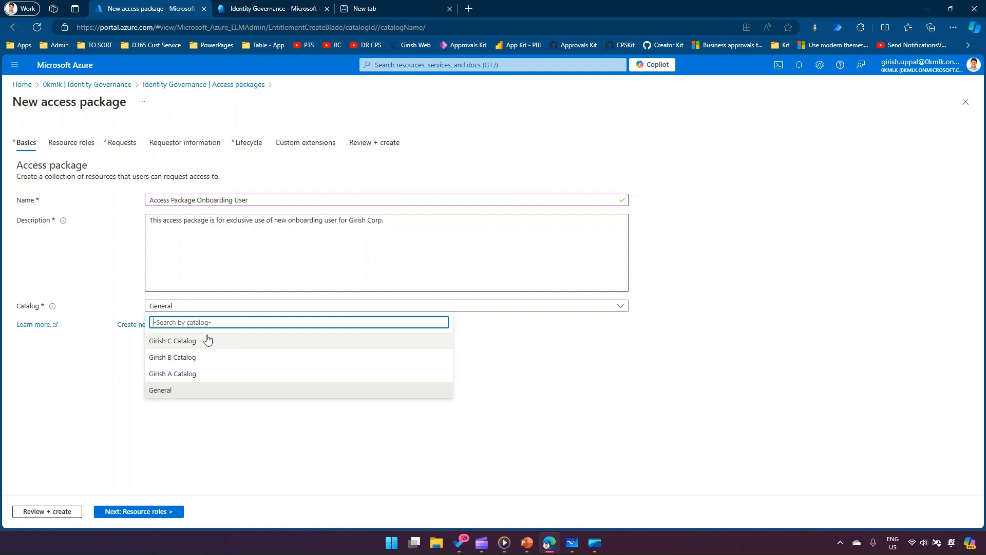
left_click(173, 392)
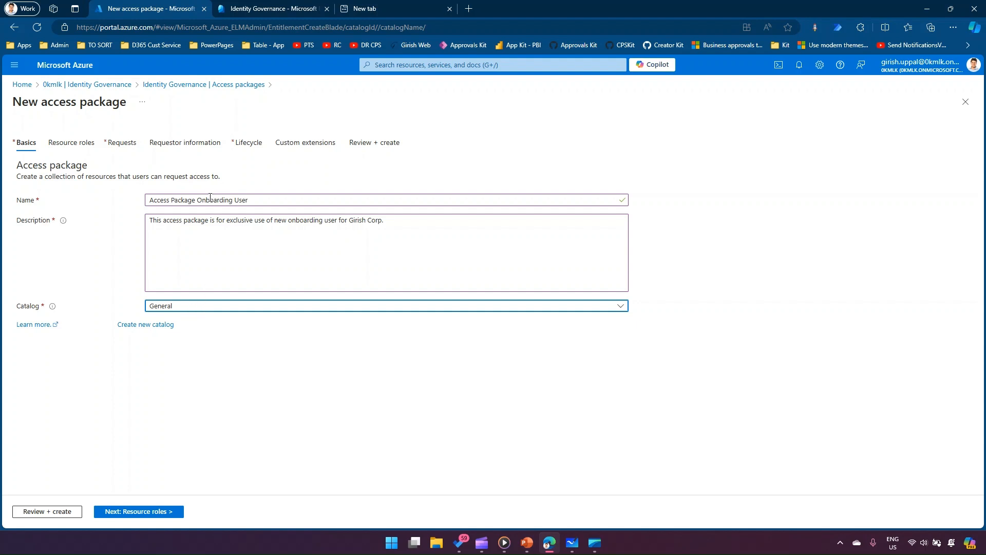
left_click(164, 330)
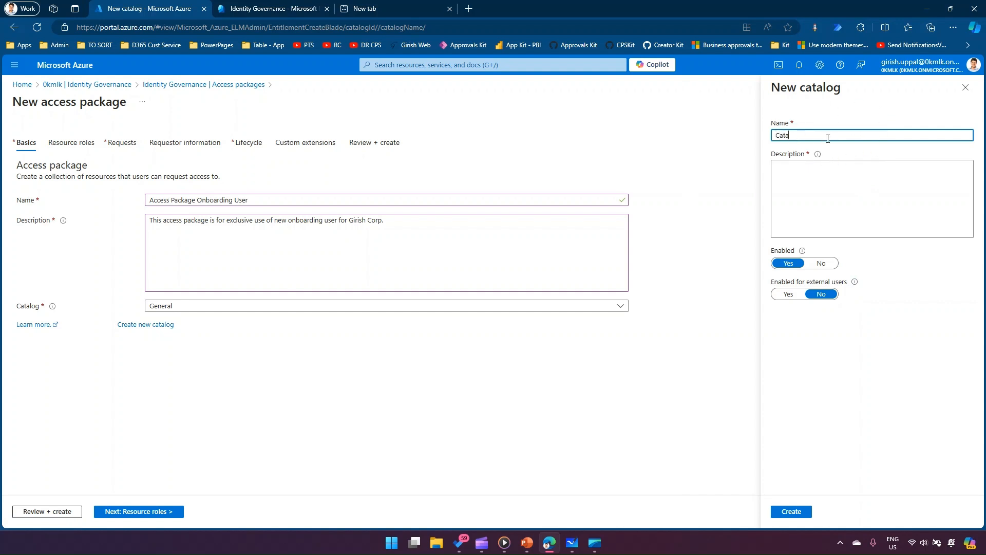
type("g - Onboarding Users")
left_click(859, 192)
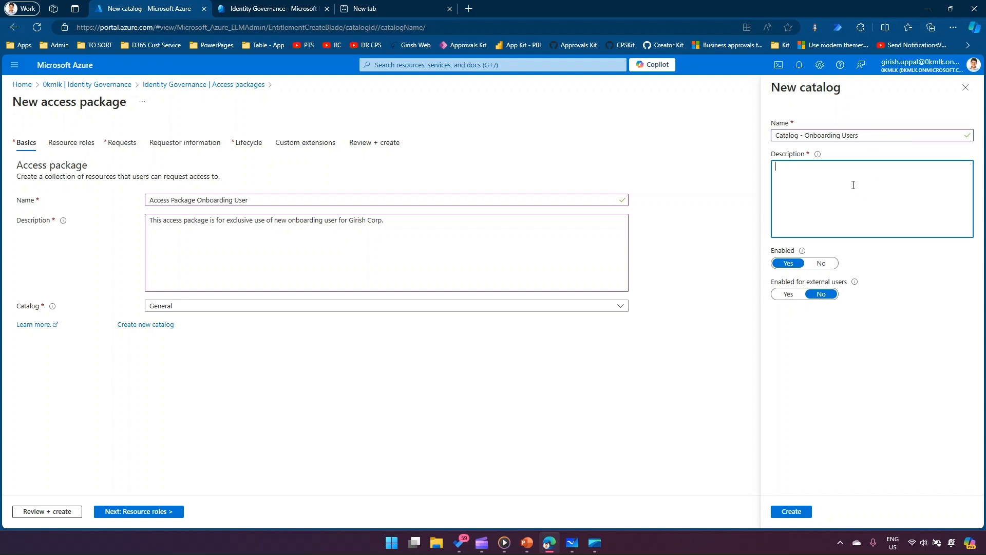
left_click(861, 134)
key("ctrl+a")
key("ctrl+c")
left_click(854, 167)
key("ctrl+v")
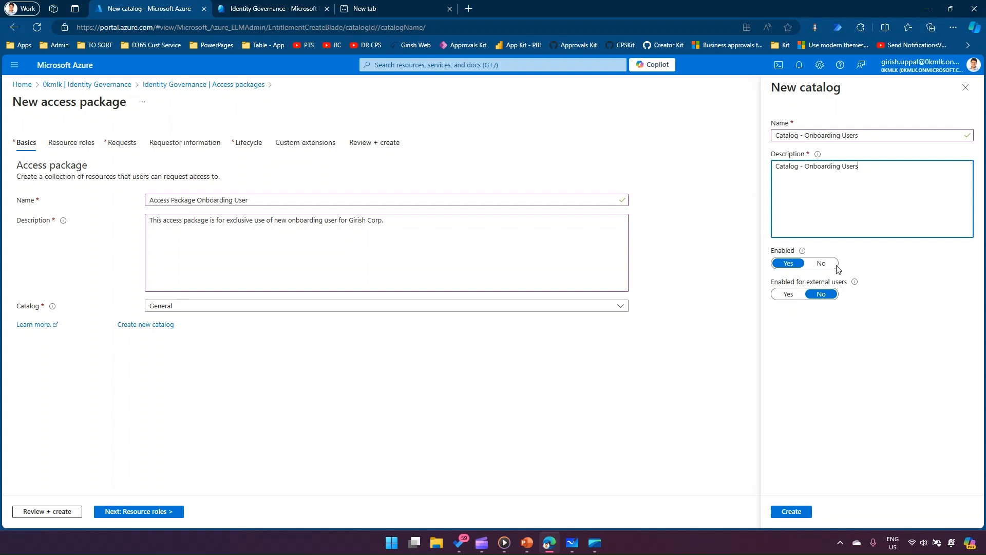
- Set Enabled for external users to No and create the catalog
left_click(793, 294)
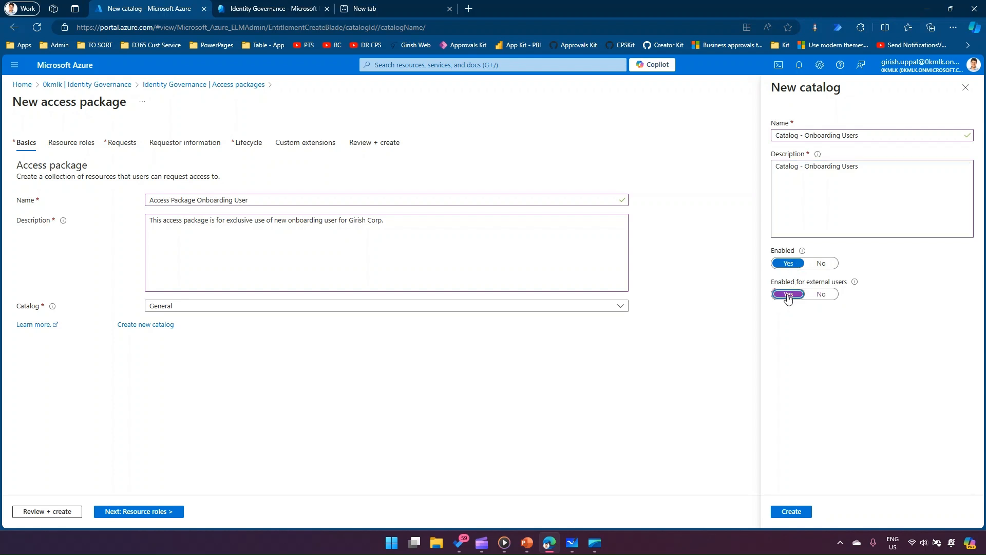
left_click(827, 297)
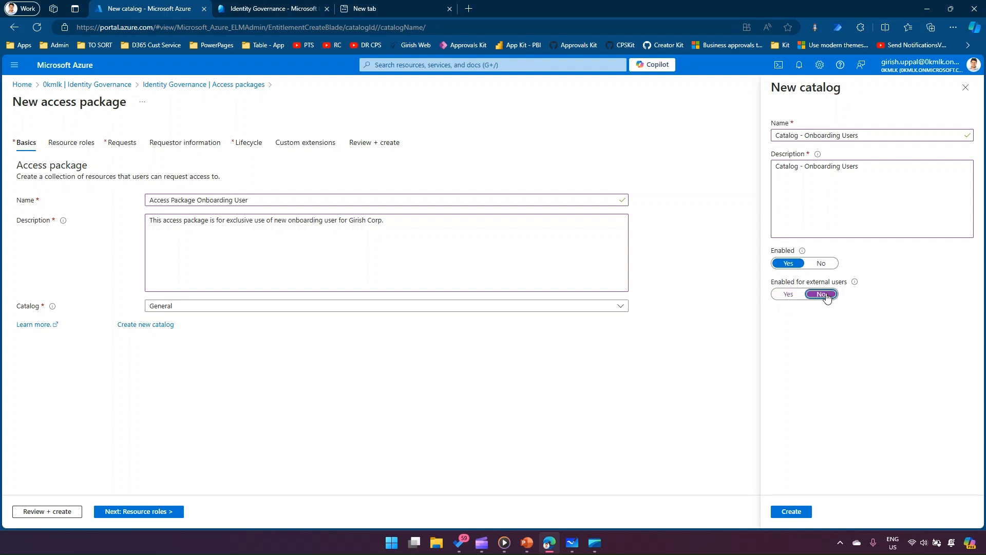
left_click(792, 513)
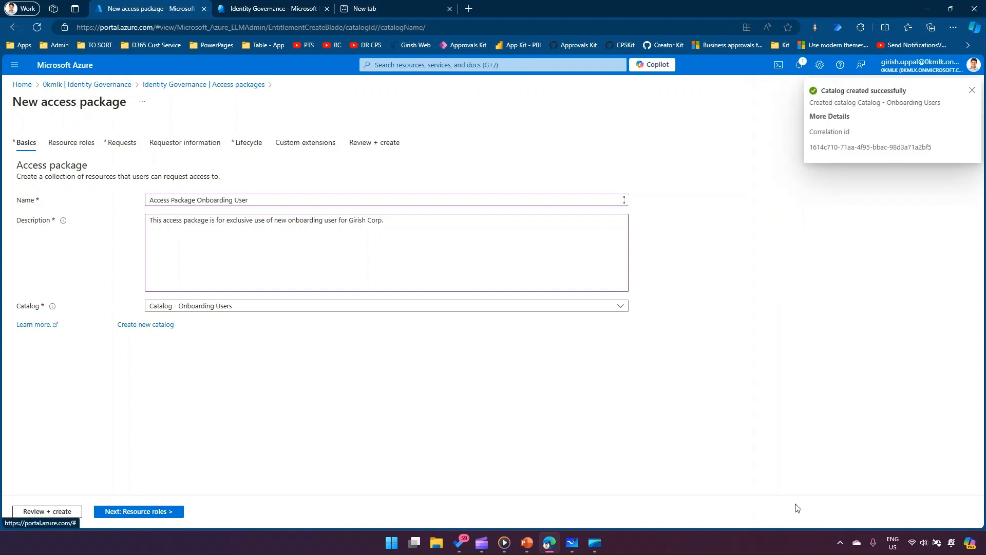
- Select Catalog - Onboarding Users as the access package's catalog and continue to its resource roles
left_click(326, 309)
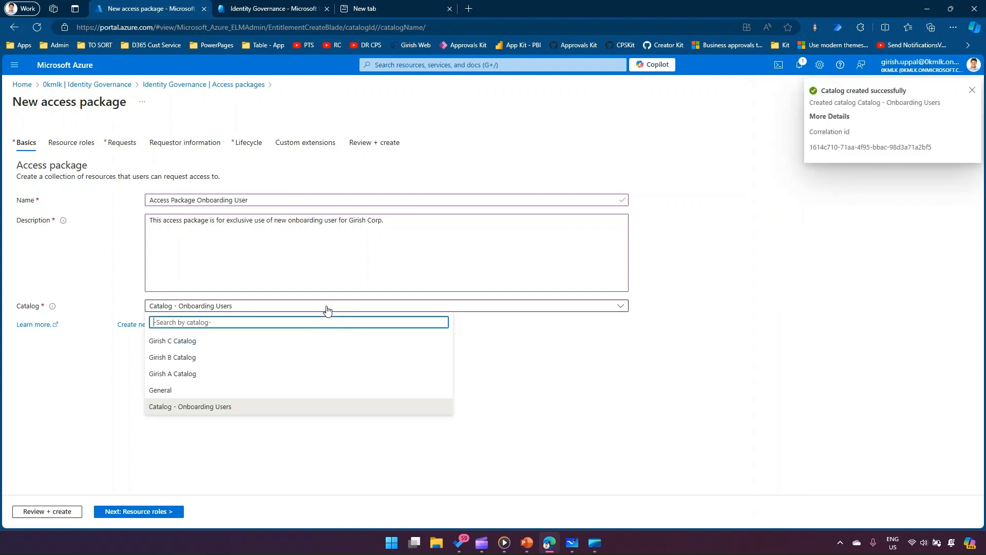
left_click(223, 409)
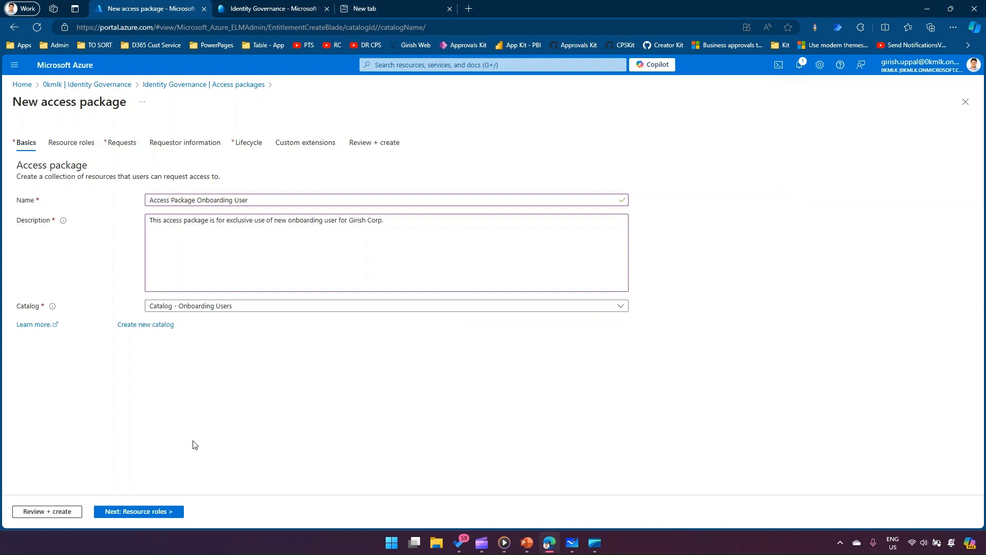
left_click(160, 513)
- In the Microsoft Entra admin center, refresh the list of catalogs and open Catalog - Onboarding Users
left_click(267, 9)
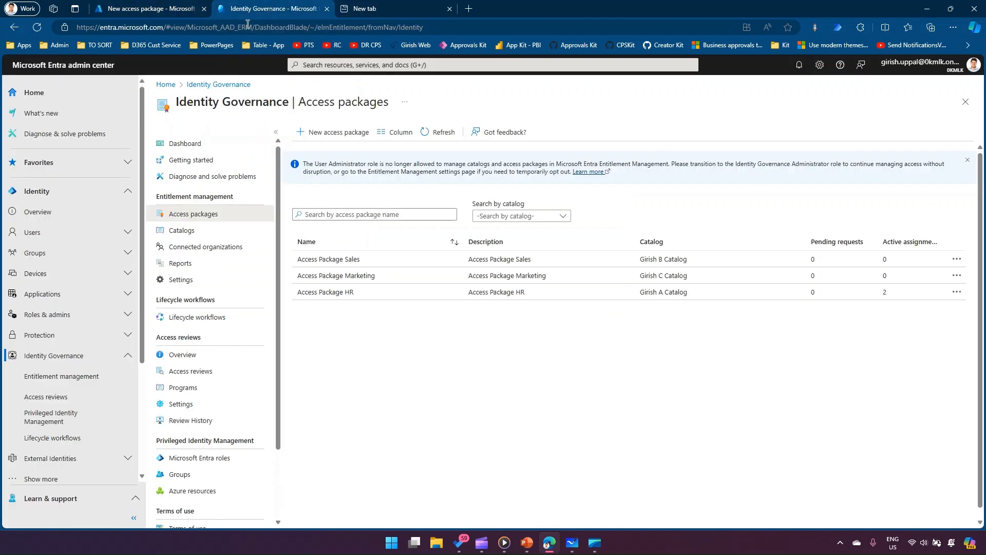
left_click(214, 234)
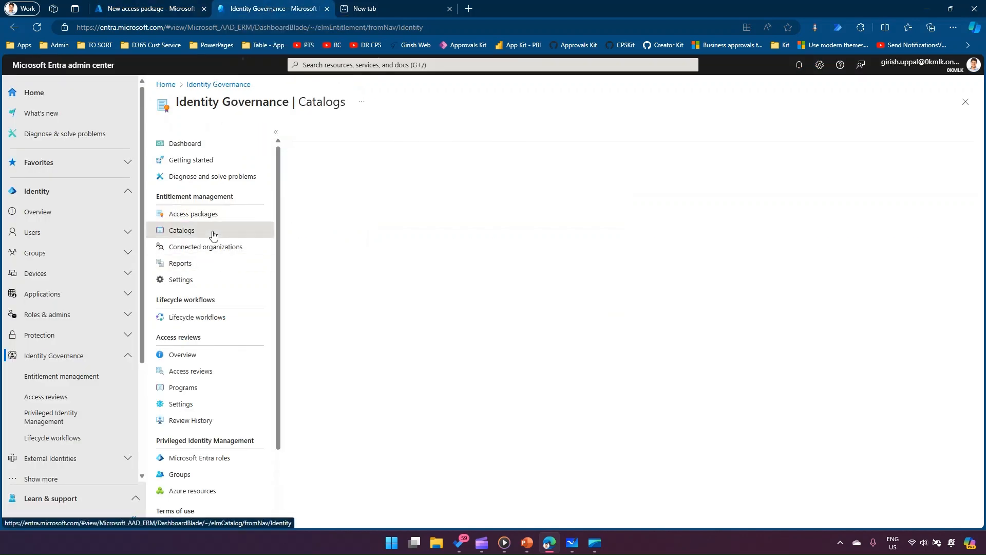
left_click(413, 132)
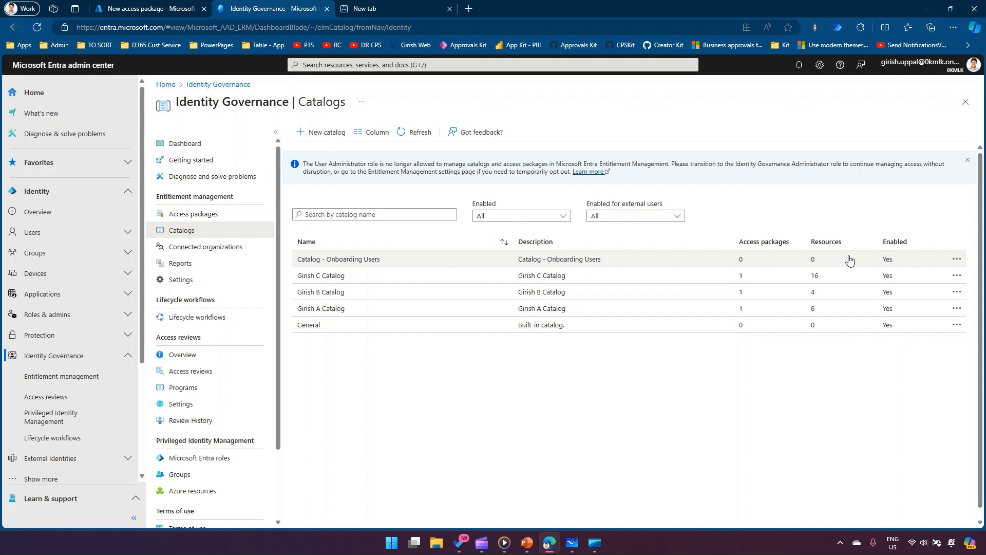
left_click(313, 260)
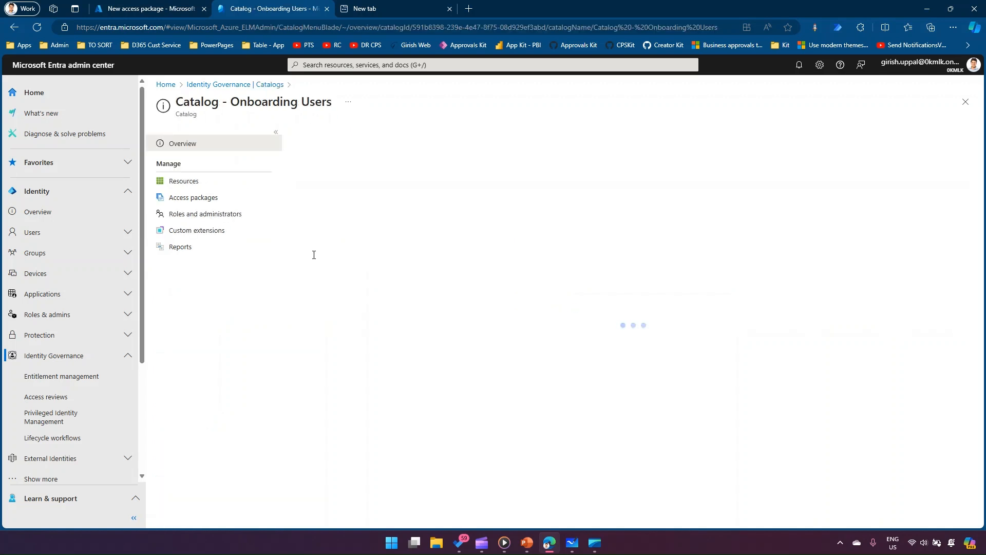
- Start adding resources to Catalog - Onboarding Users and select the groups 2024 SP Site and Digital Initiative Public Relations
left_click(194, 182)
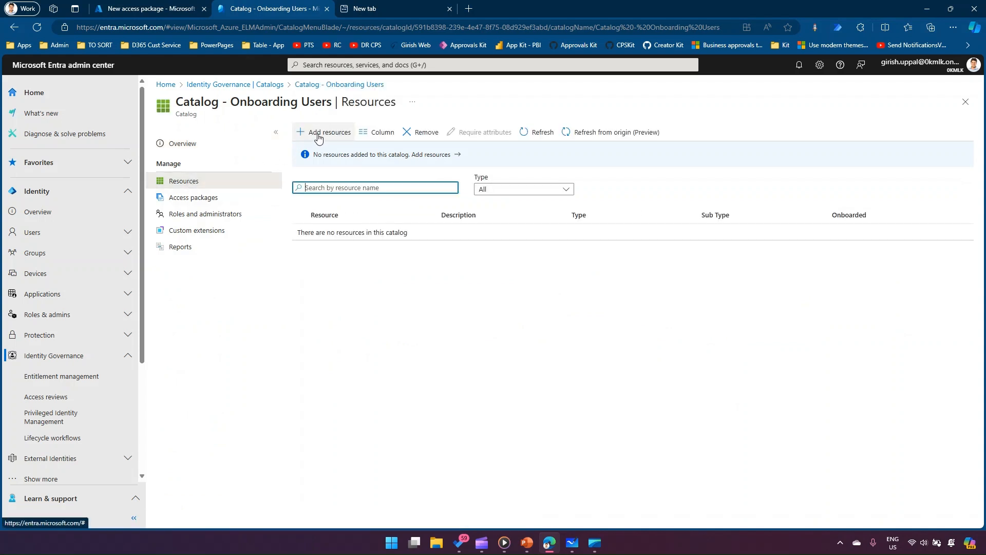
left_click(319, 132)
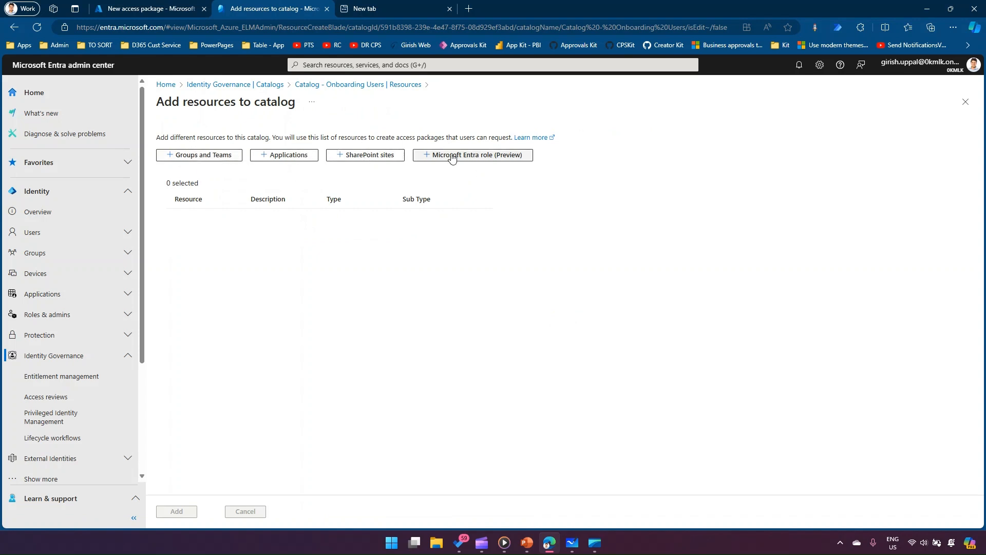
left_click(204, 160)
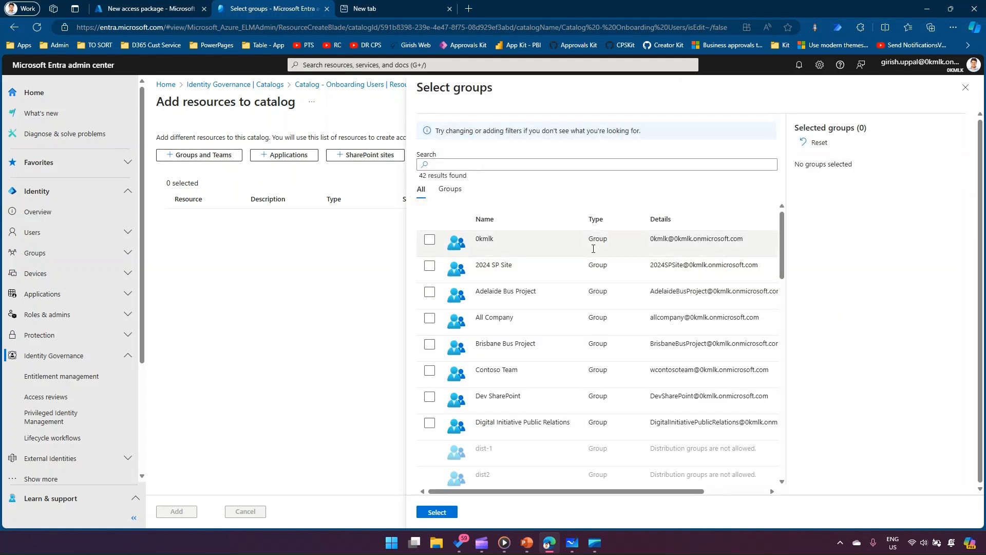
left_click(429, 266)
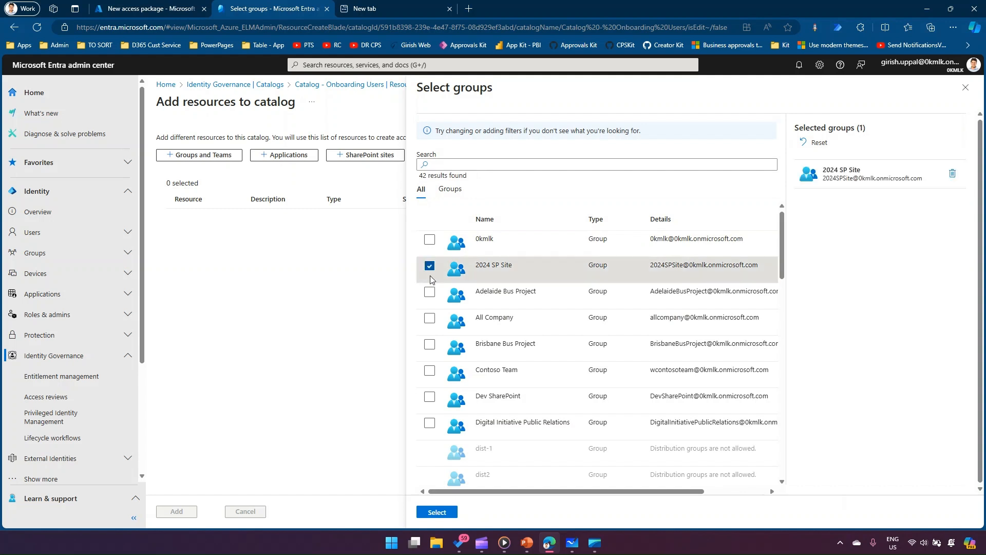
left_click(429, 424)
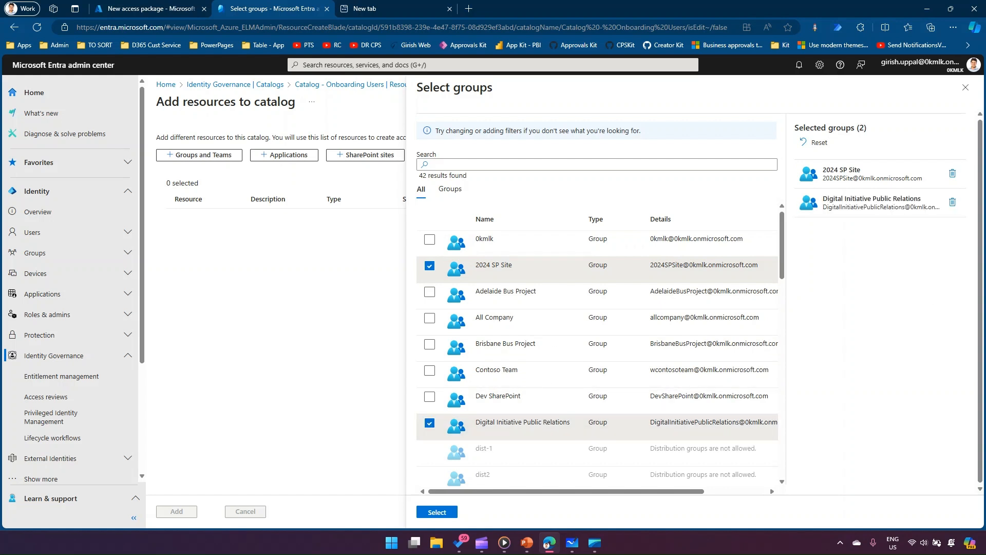
left_click(436, 512)
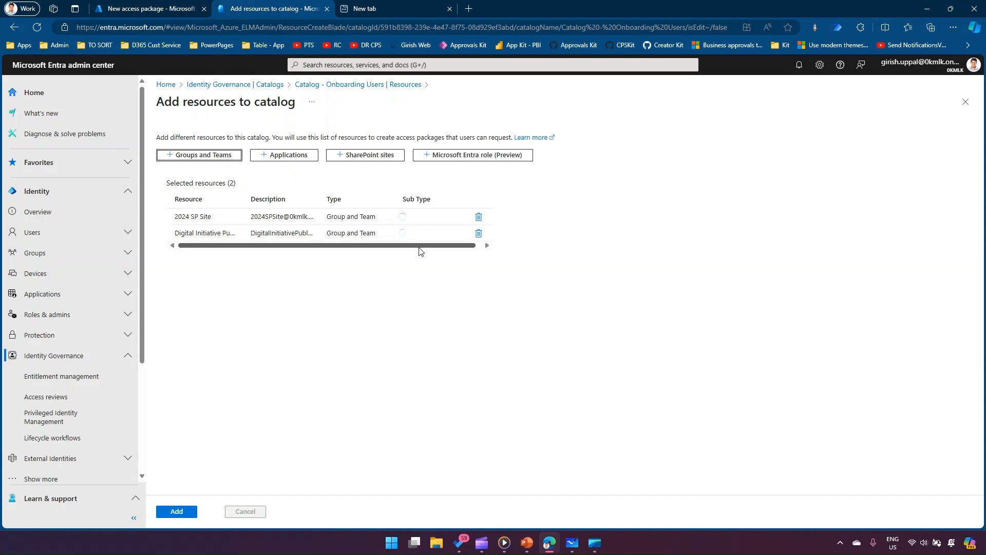
- Select the applications CoE Command Center, GiriApp and Kit - Approvals Kit as further resources for the catalog
left_click(271, 160)
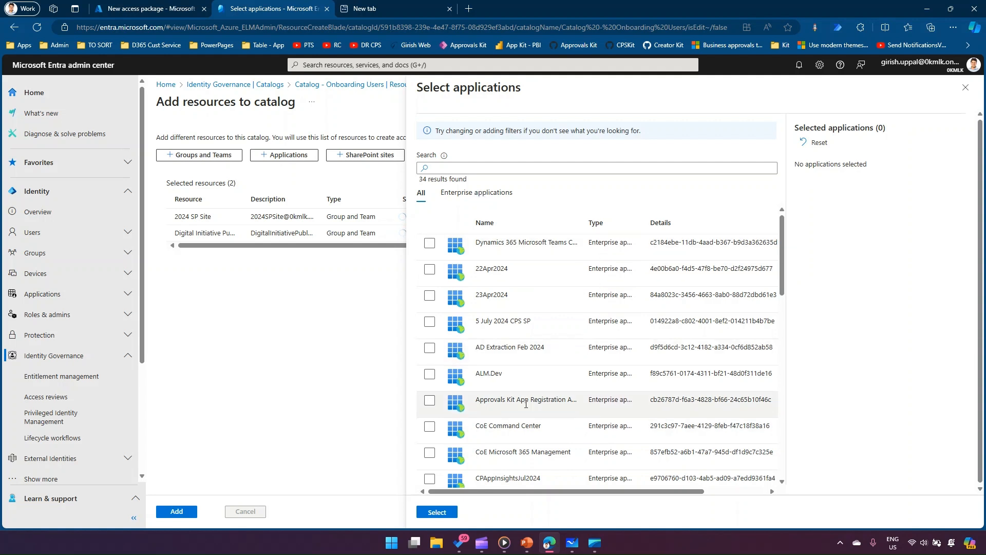
left_click(429, 426)
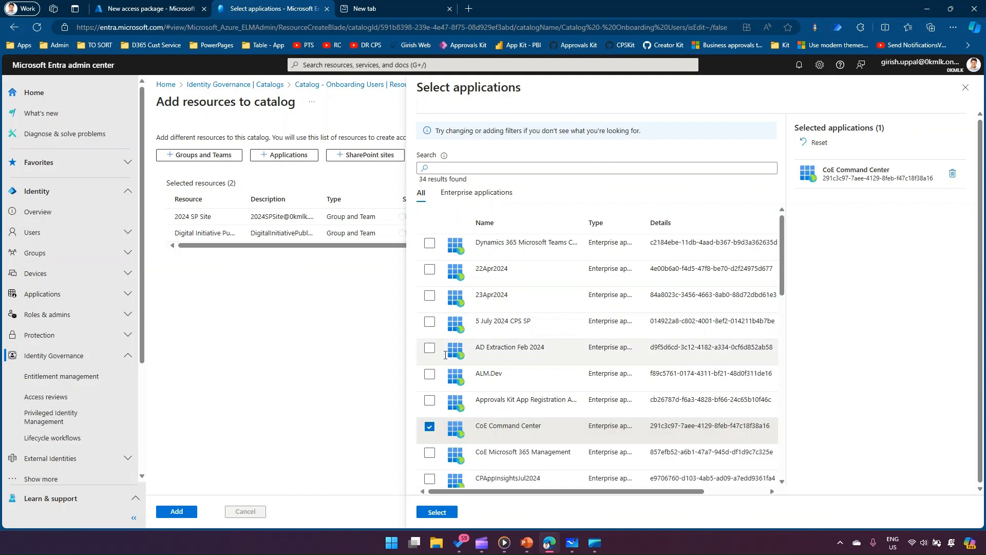
scroll(446, 377, "down", 3)
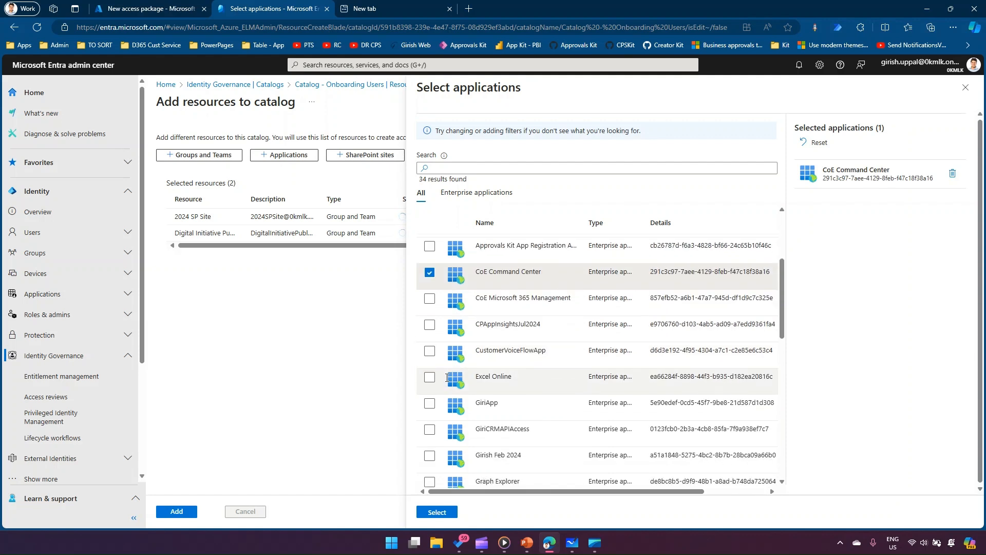
left_click(430, 404)
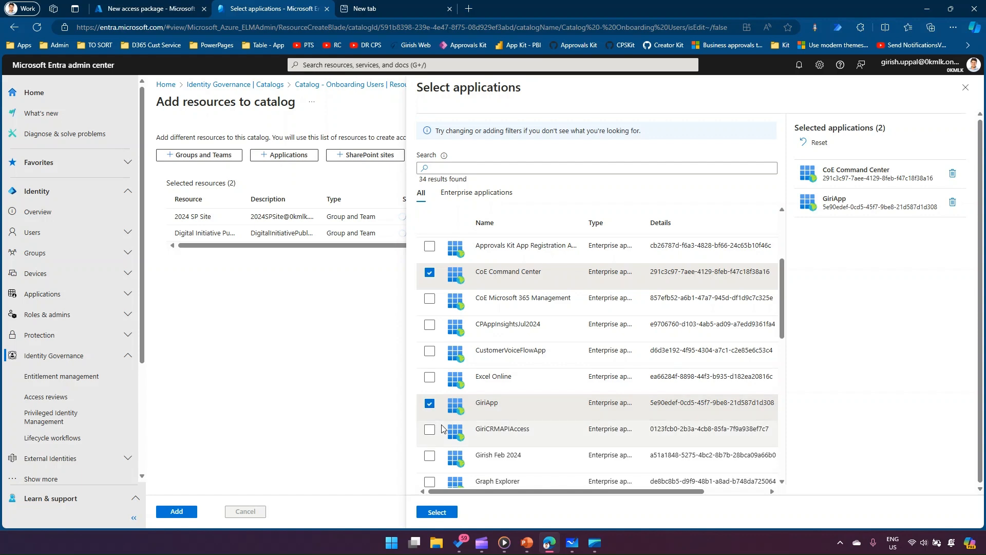
scroll(445, 460, "down", 2)
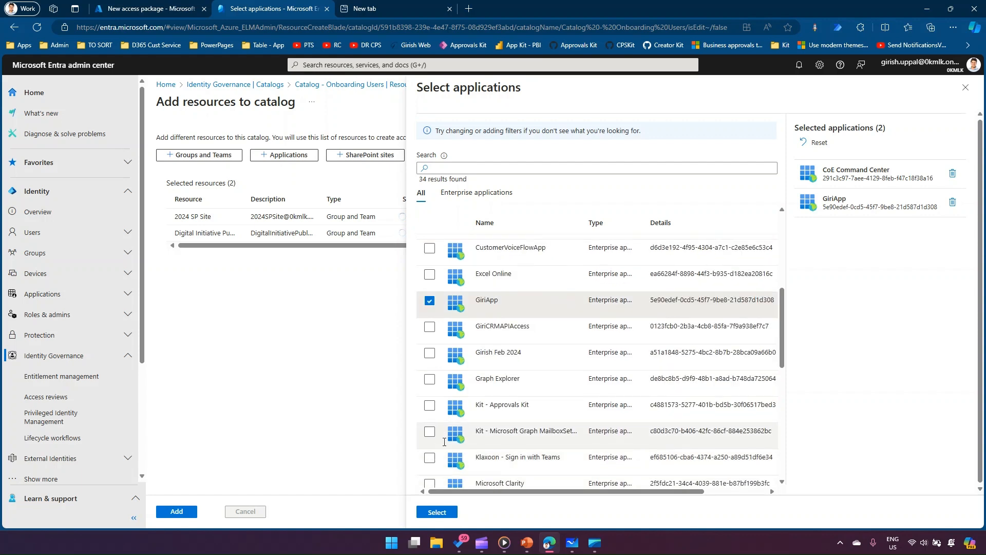
left_click(430, 406)
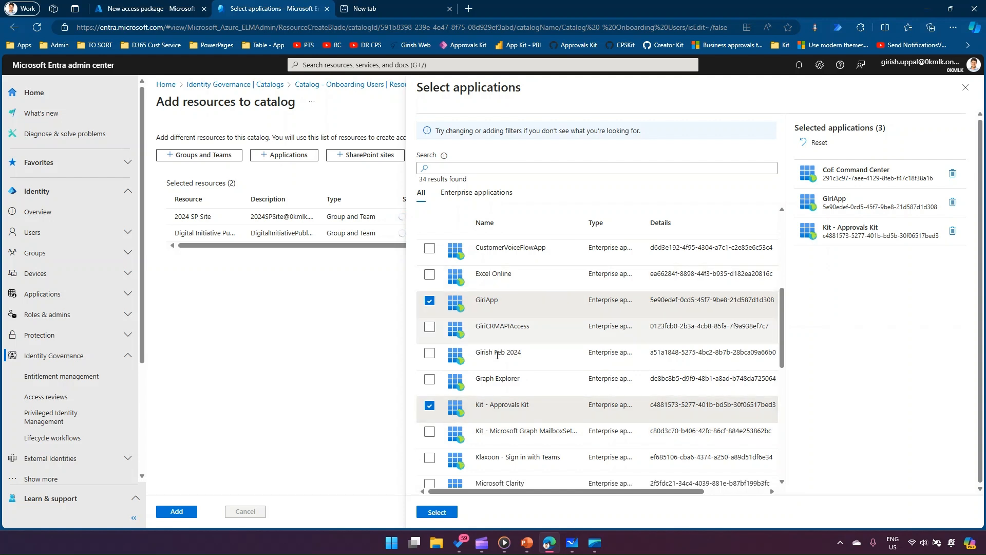
left_click(437, 512)
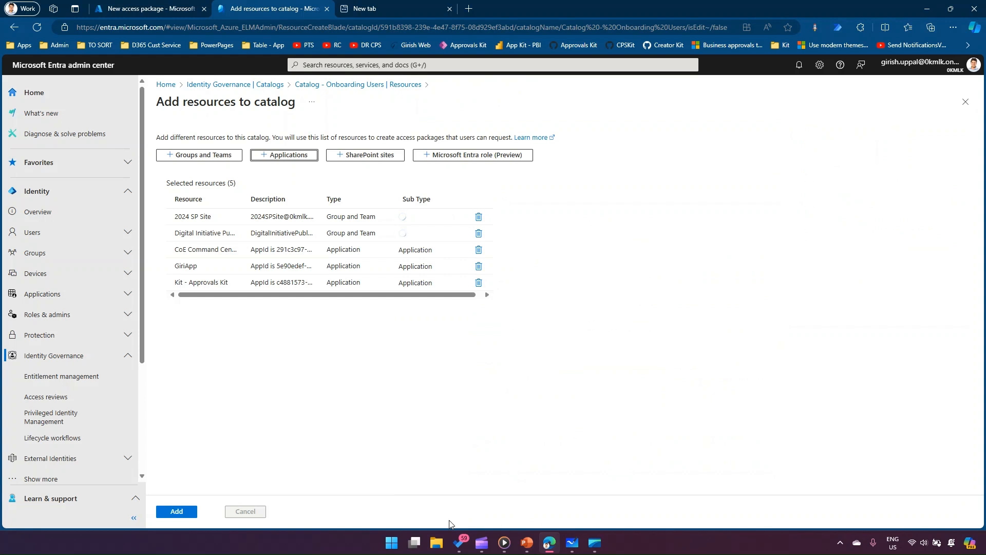
- Select the SharePoint sites Adelaide Bus Project and Brisbane Bus Project as catalog resources
left_click(377, 155)
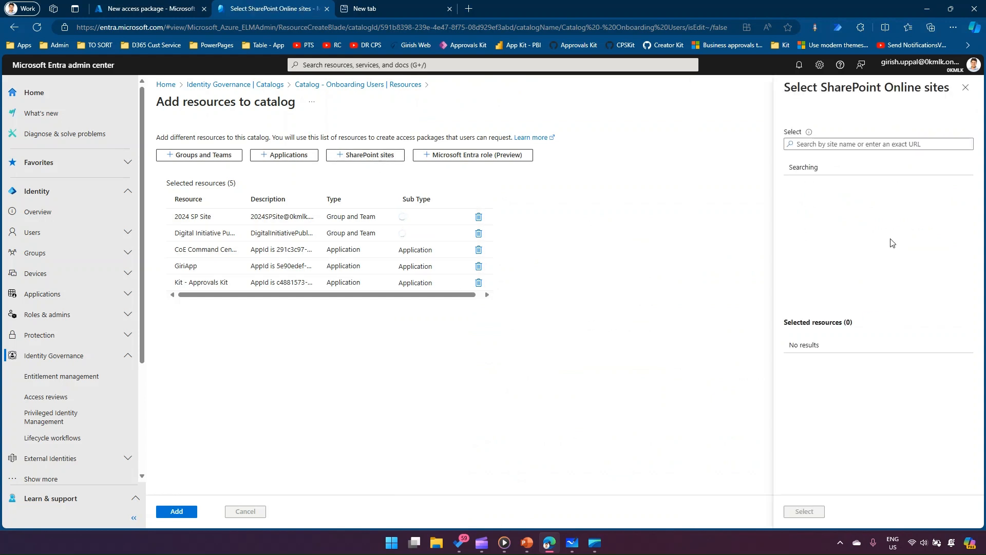
left_click(856, 145)
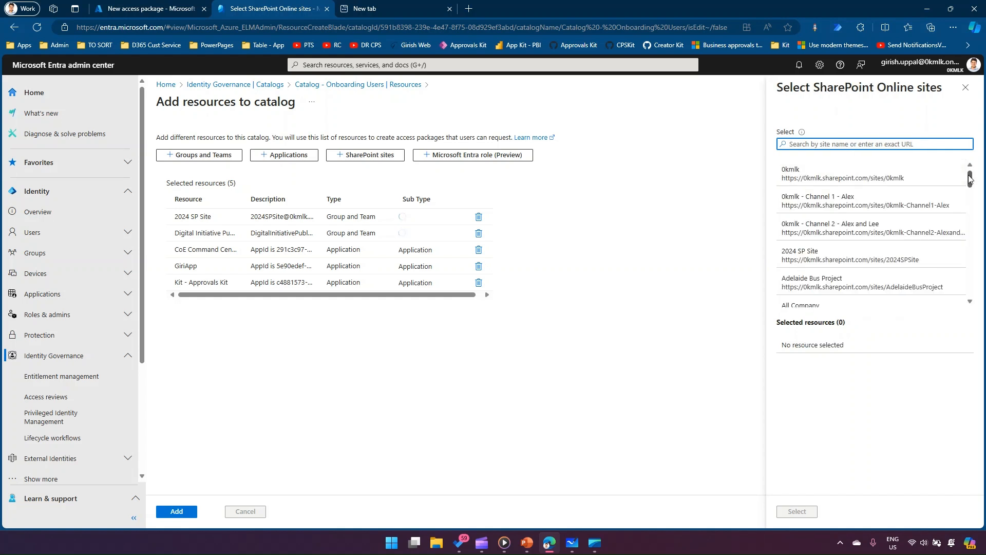
left_click_drag(970, 180, 970, 191)
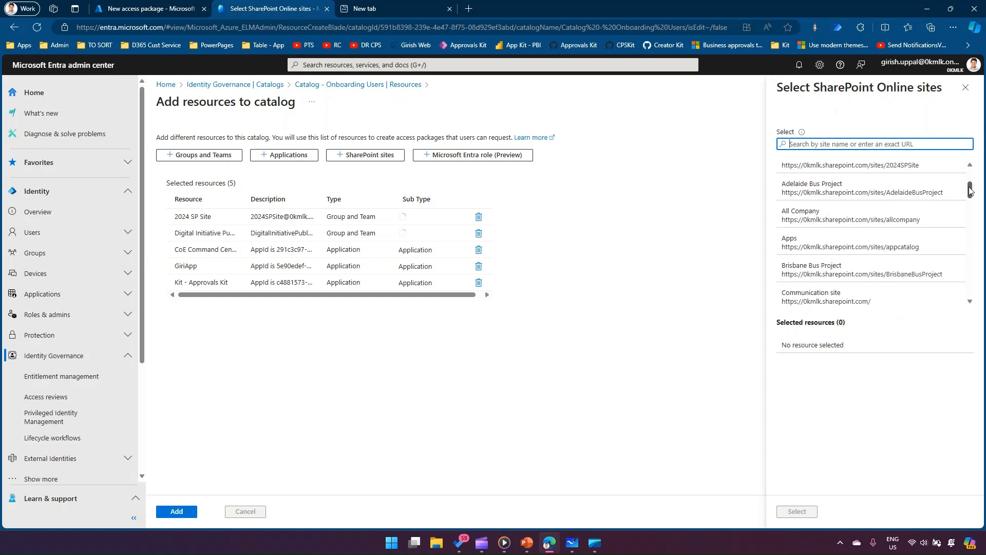
left_click(849, 188)
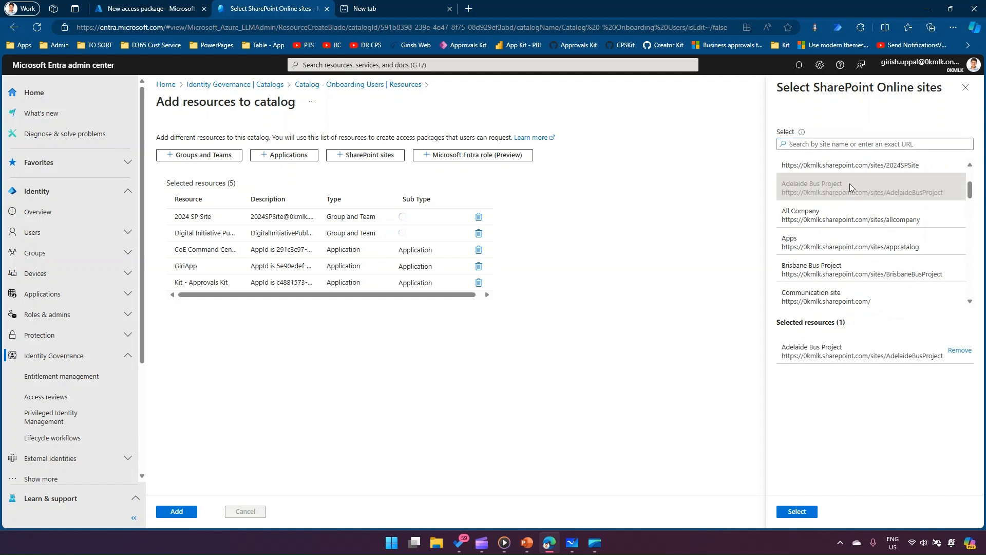
left_click(842, 269)
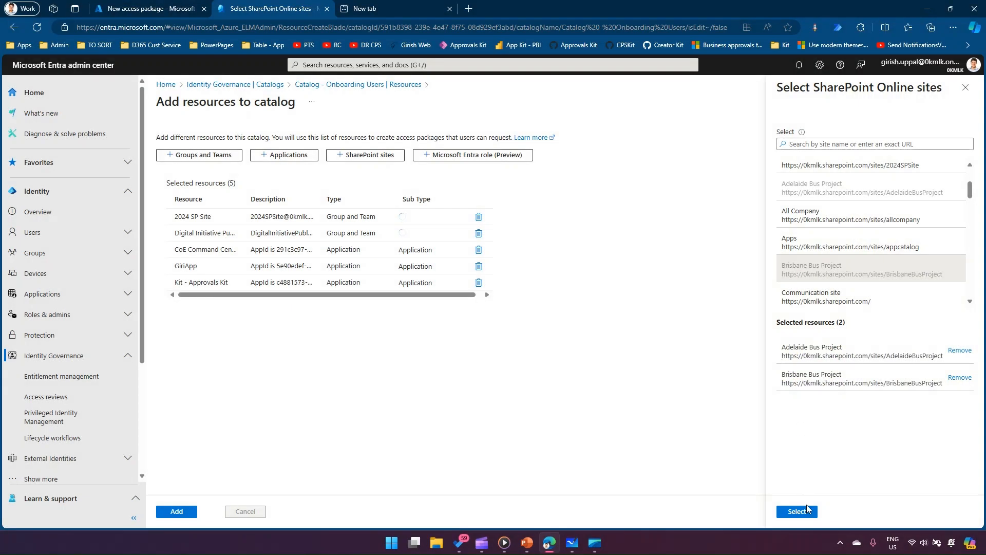
left_click(797, 512)
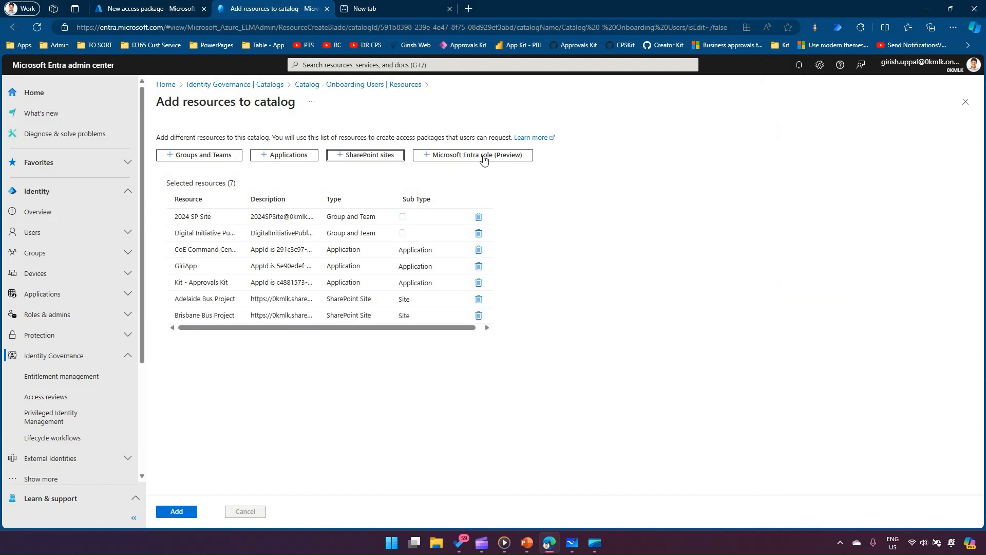
- Search the Microsoft Entra roles for "dynamics" and select Dynamics 365 Business Central Administrator and Power Platform Administrator as catalog resources
left_click(435, 156)
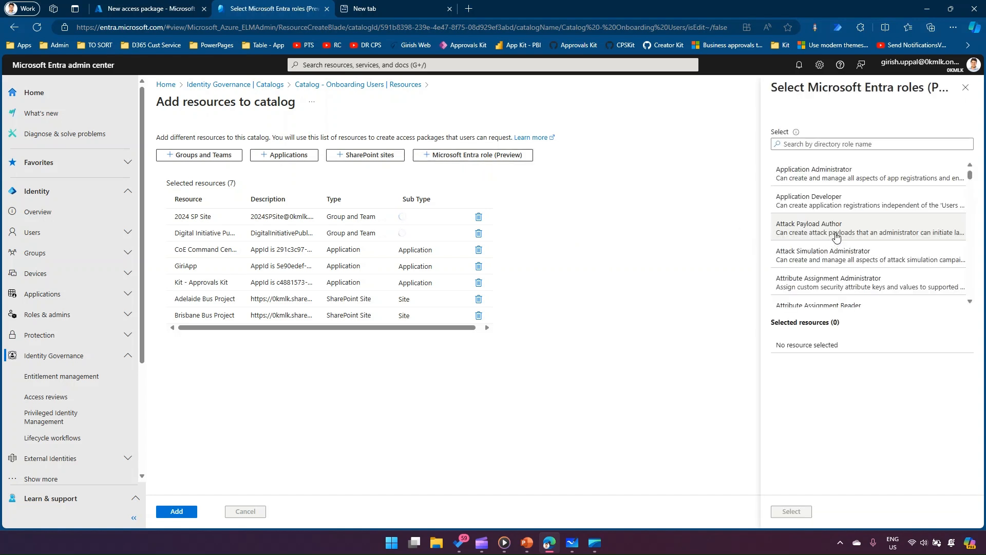
left_click(832, 143)
type("dynmaics")
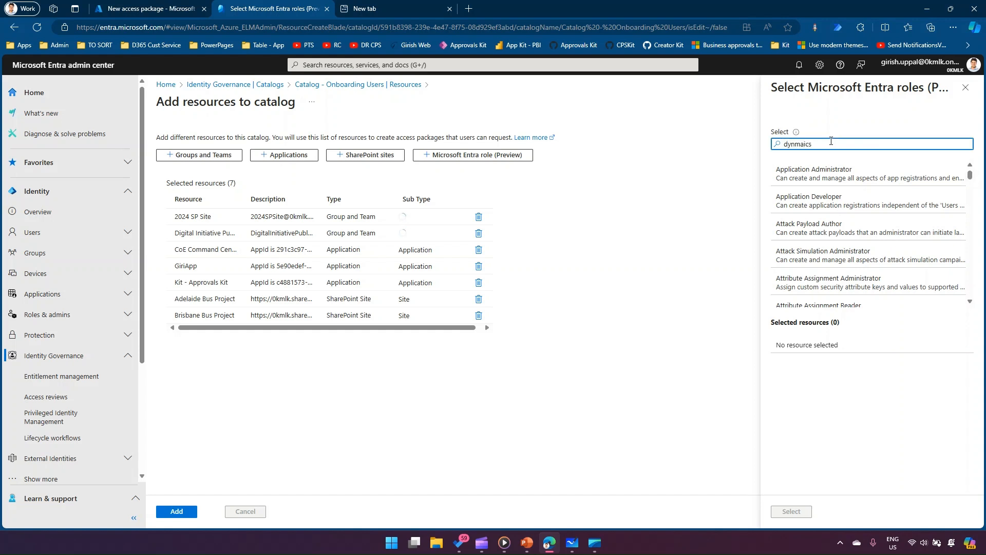
key("BackSpace")
key("BackSpace")
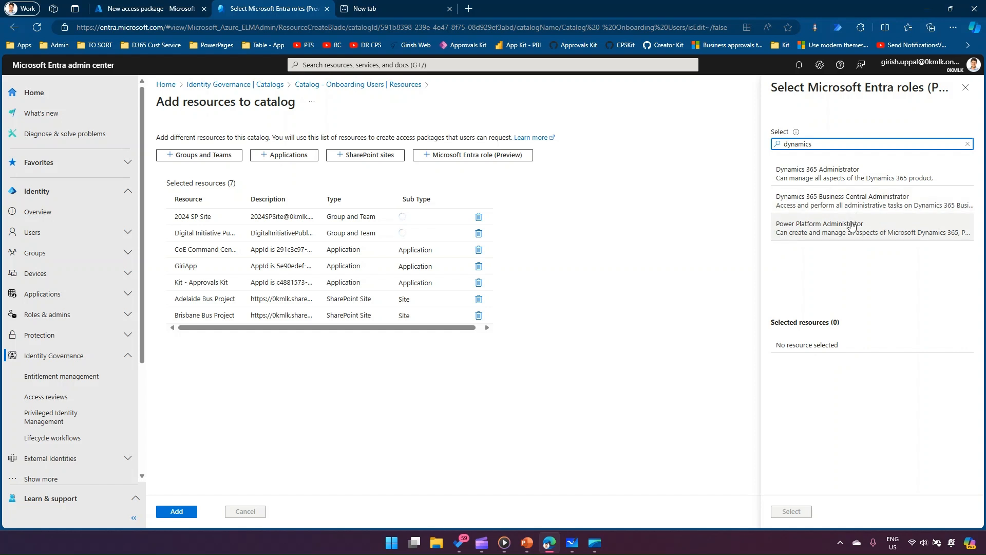
left_click(849, 205)
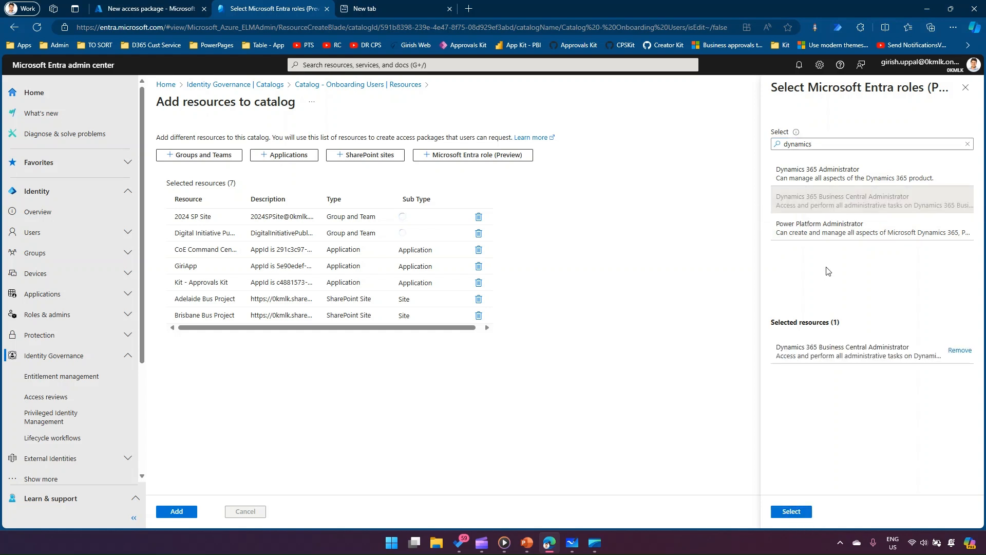
left_click(828, 237)
left_click(793, 511)
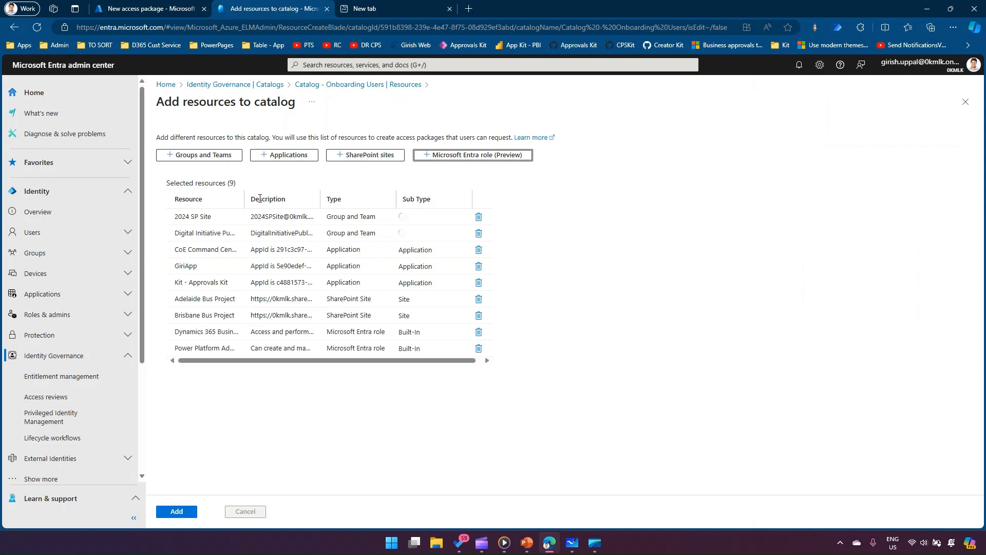
- Widen the Resource column of the selected resources list and add all selected resources to the catalog
left_click_drag(244, 197, 265, 197)
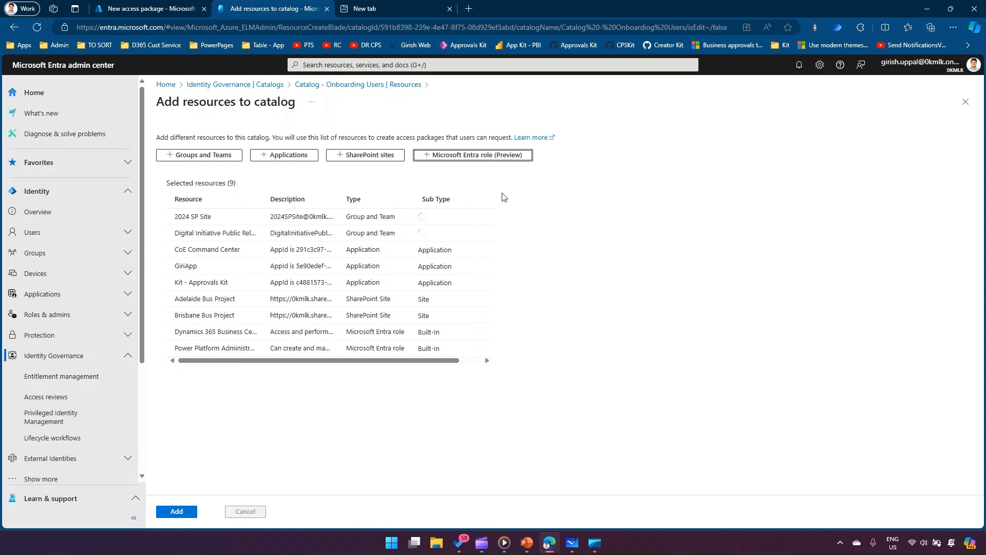
left_click_drag(492, 197, 515, 199)
left_click(176, 512)
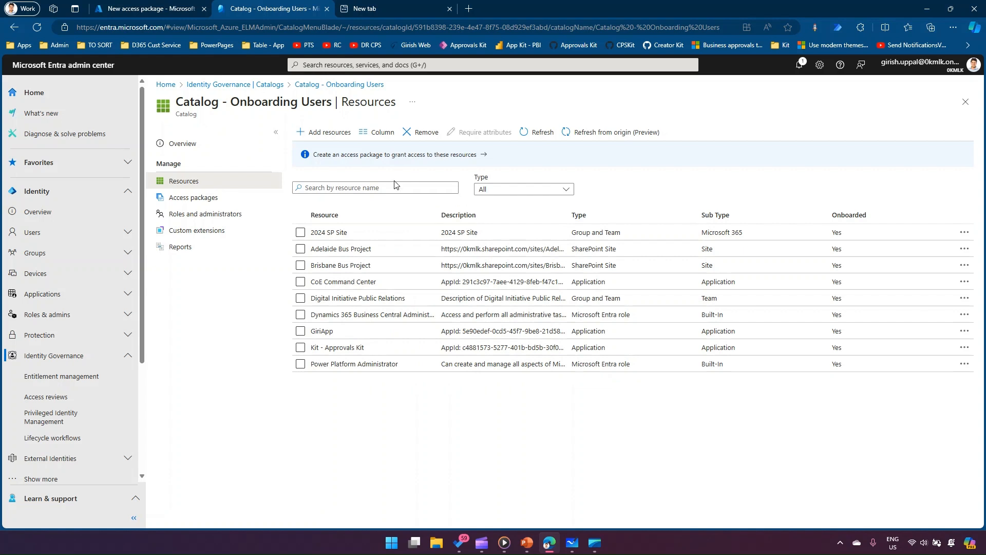
- In the Azure portal, go to the new access package's resource roles and look through the group selection's categories for the catalog's groups
left_click(126, 7)
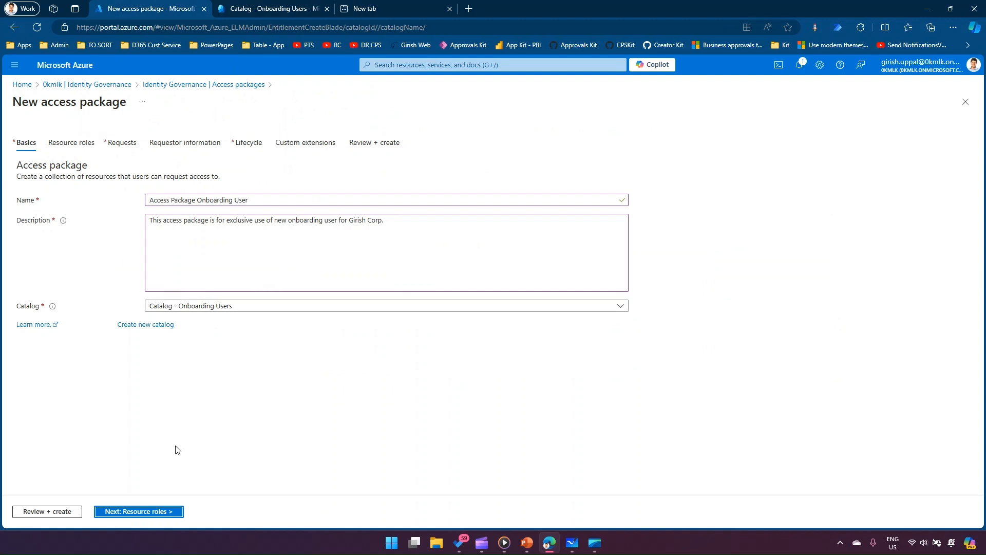
left_click(155, 512)
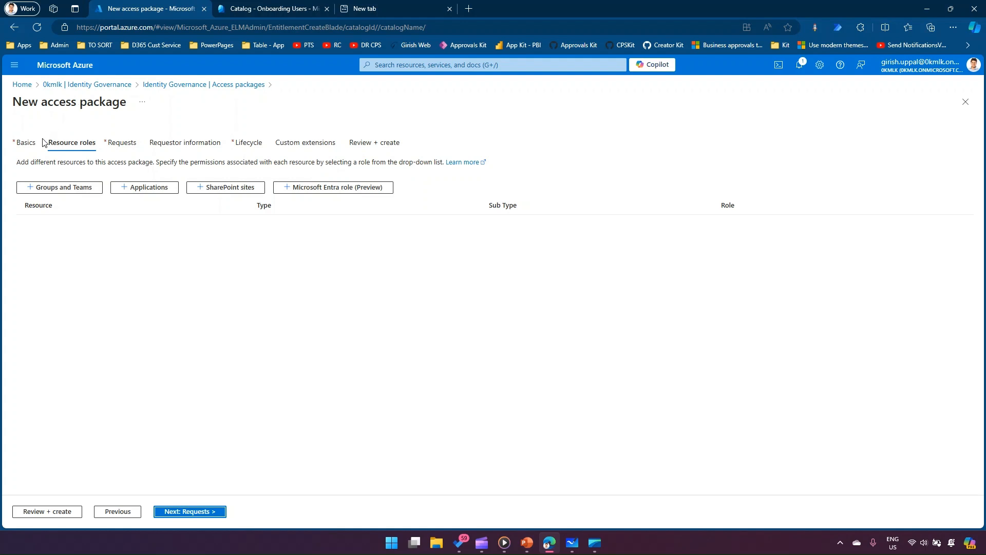
left_click(64, 189)
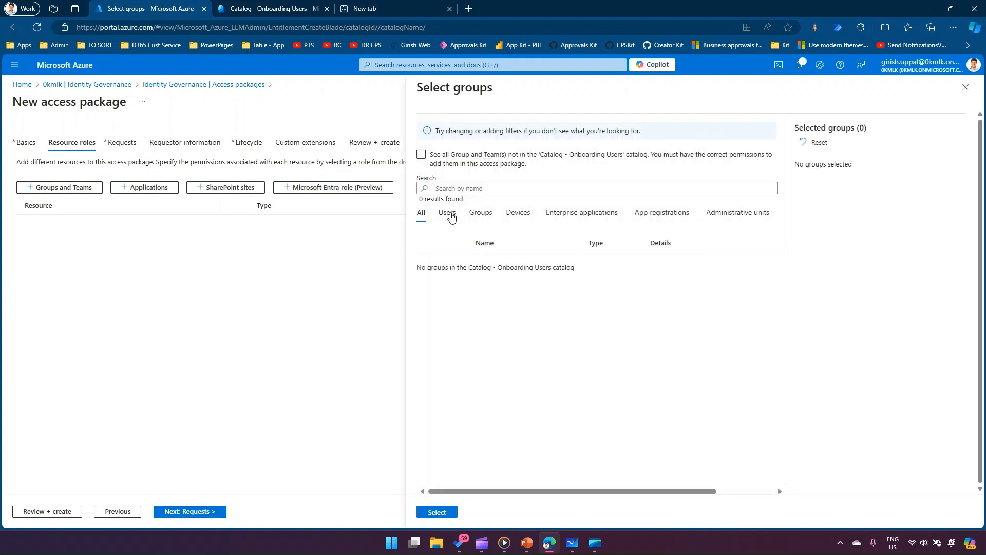
left_click(422, 154)
left_click(628, 168)
left_click(447, 214)
left_click(486, 215)
left_click(517, 214)
left_click(575, 214)
left_click(658, 218)
- In the Microsoft Entra admin center, check the access packages and the roles and administrators of Catalog - Onboarding Users
left_click(248, 8)
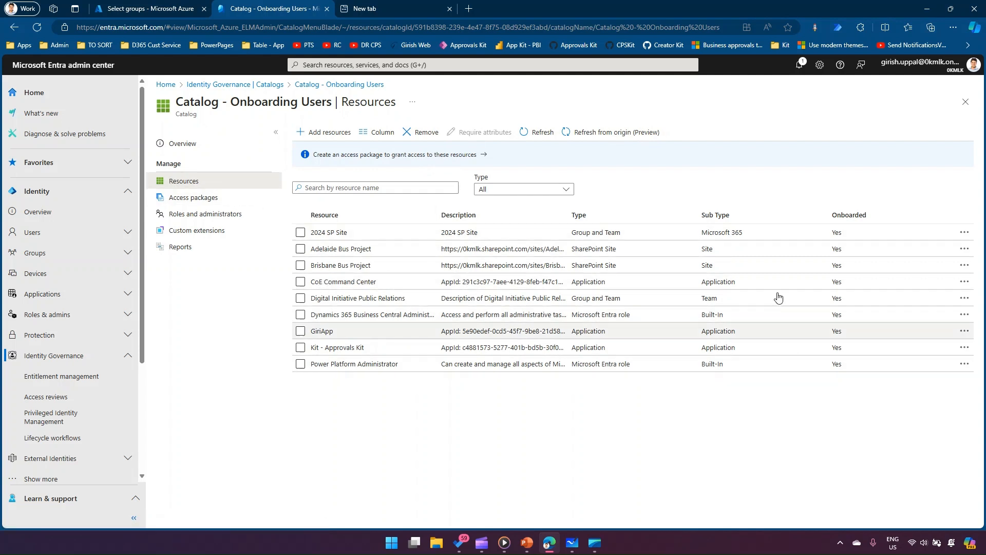
left_click(201, 206)
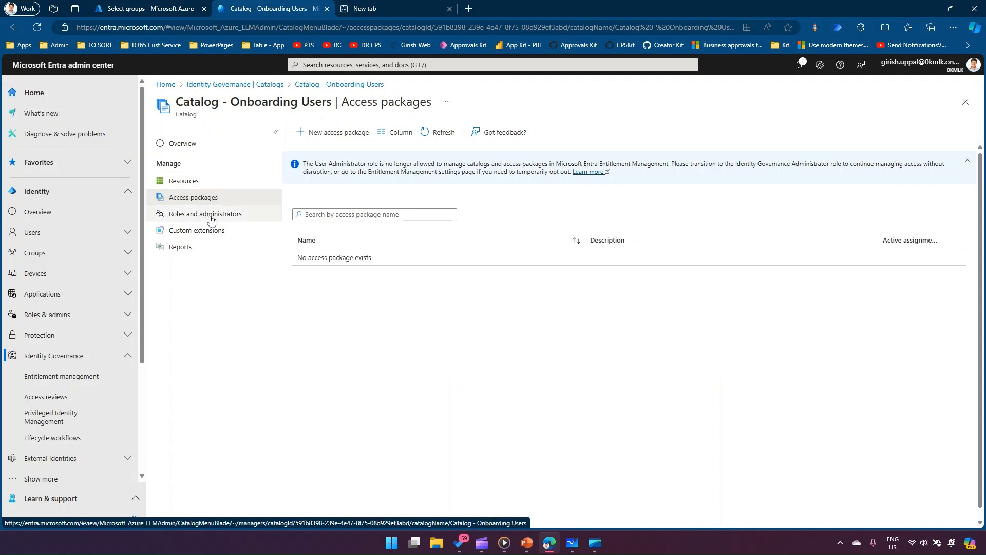
left_click(213, 223)
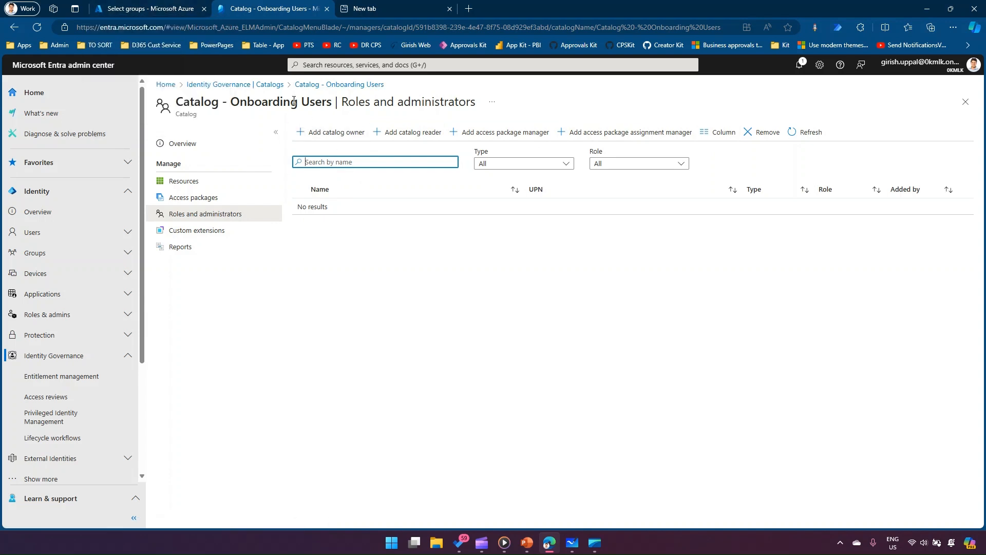
- Back in the Azure portal, close the group selection and copy the access package's name from its basic settings
left_click(164, 8)
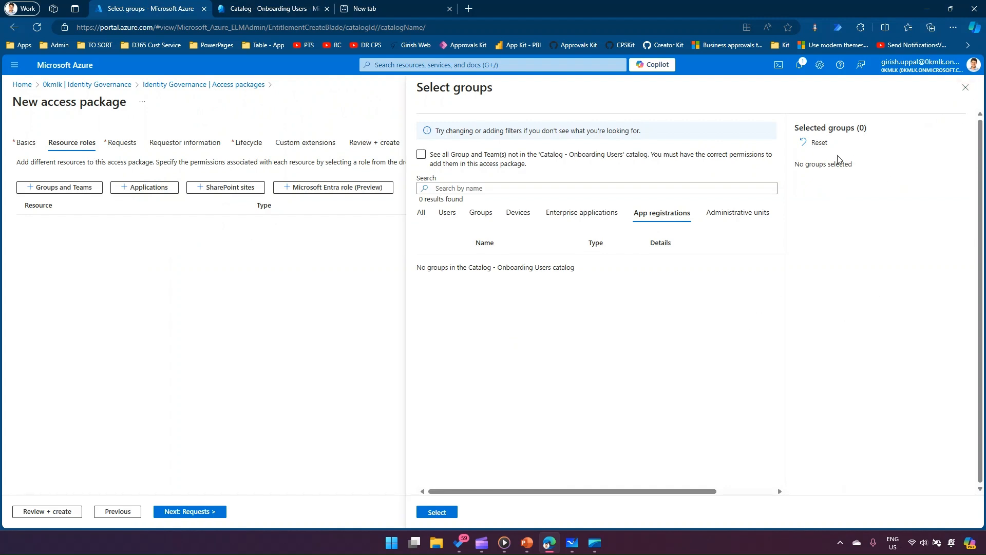
left_click(965, 87)
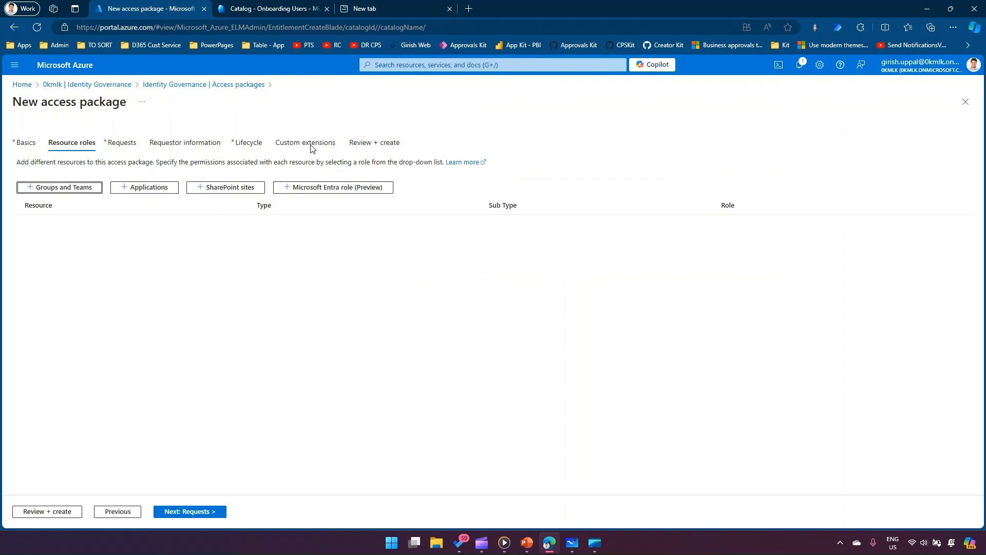
left_click(25, 143)
left_click(207, 198)
key("ctrl+a")
key("ctrl+c")
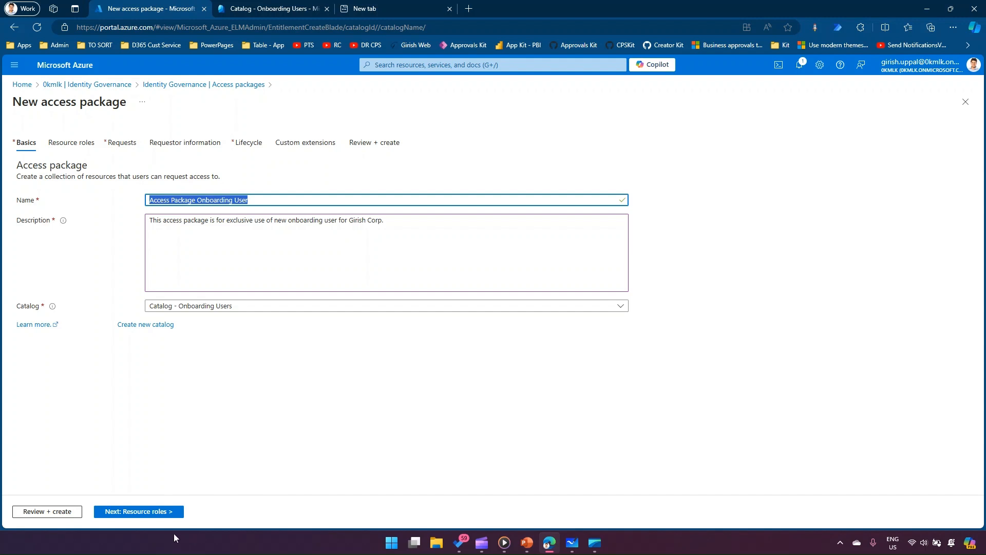
- Discard the unsaved access package draft and start a new access package from Identity Governance
left_click(117, 86)
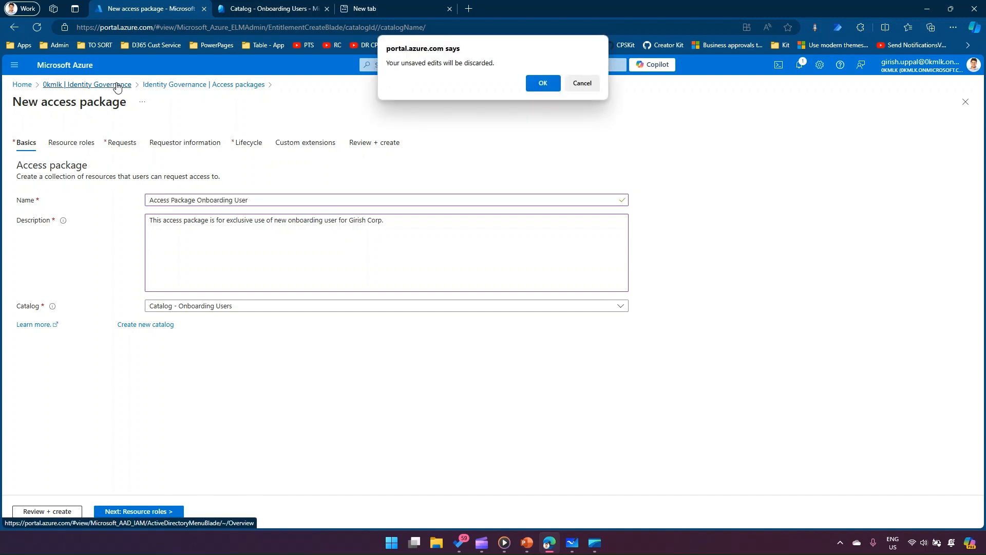
left_click(540, 84)
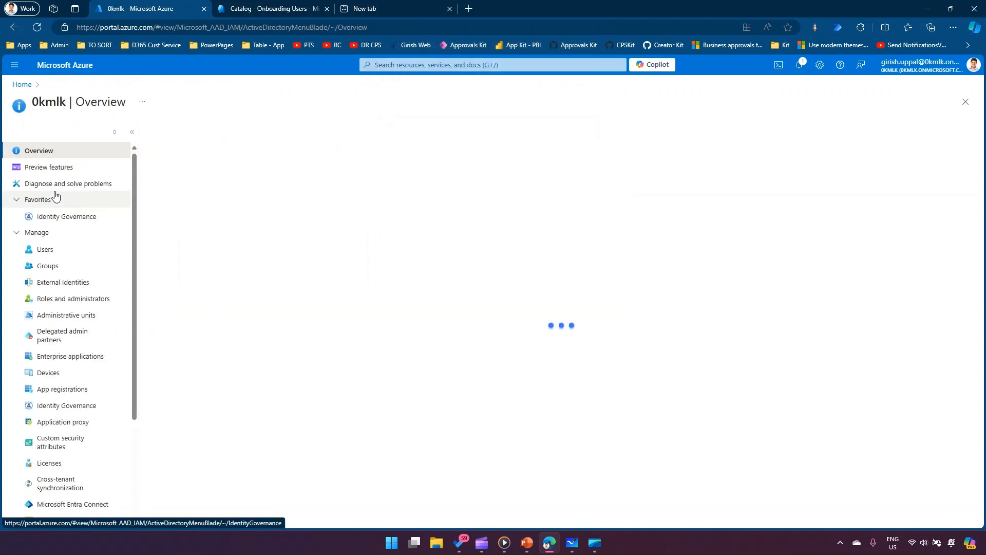
left_click(65, 216)
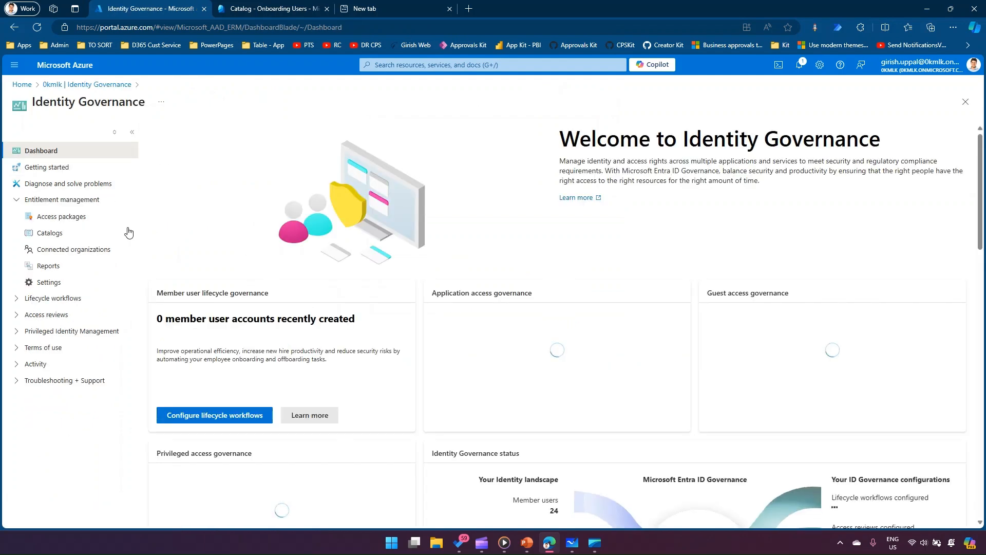
left_click(84, 222)
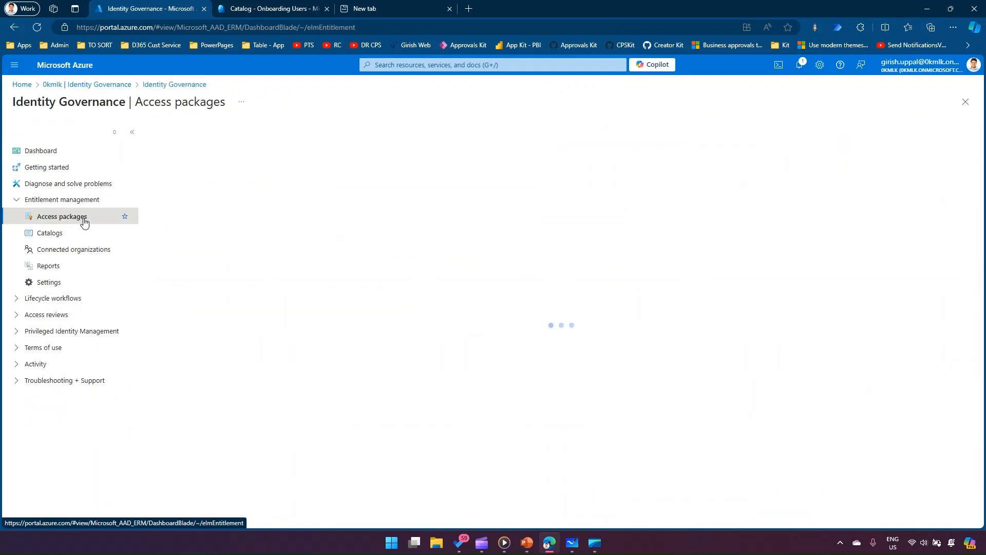
left_click(196, 134)
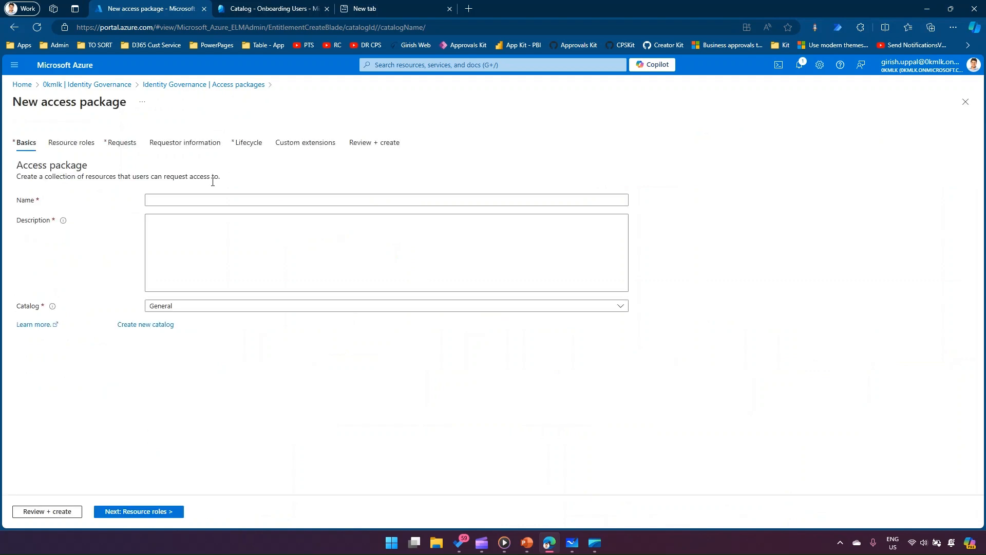
- Enter "Access Package Onboarding User" as the package's name and description, and choose the catalog "Catalog - Onboarding Users"
left_click(202, 200)
key("ctrl+v")
left_click(207, 242)
key("ctrl+v")
left_click(183, 314)
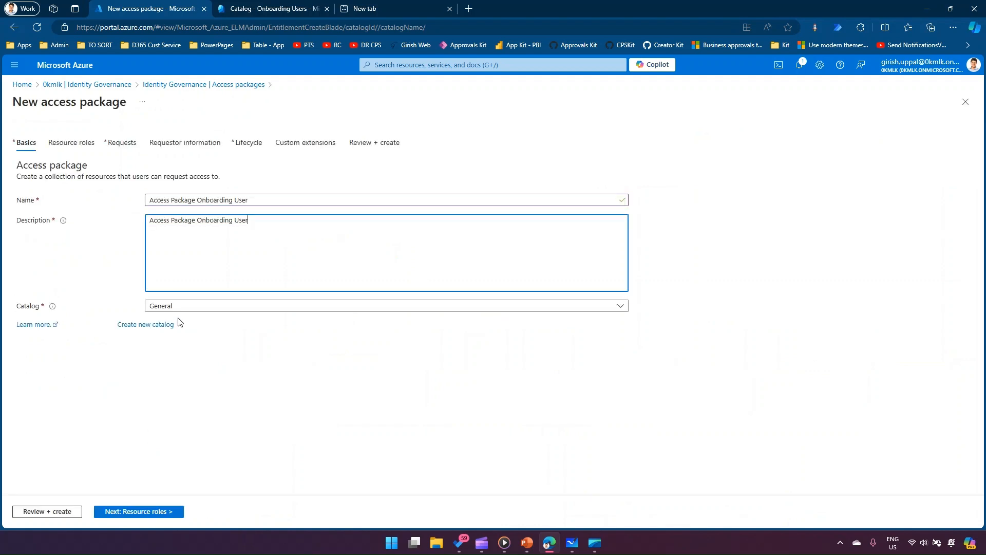
left_click(159, 341)
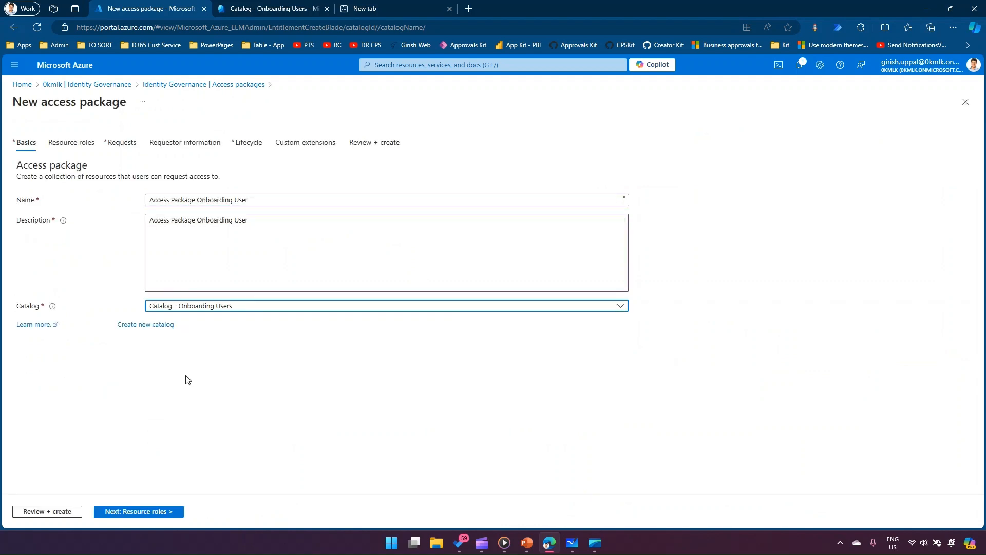
- Add only the Digital Initiative Public Relations group from the catalog to the access package's resource roles
left_click(150, 515)
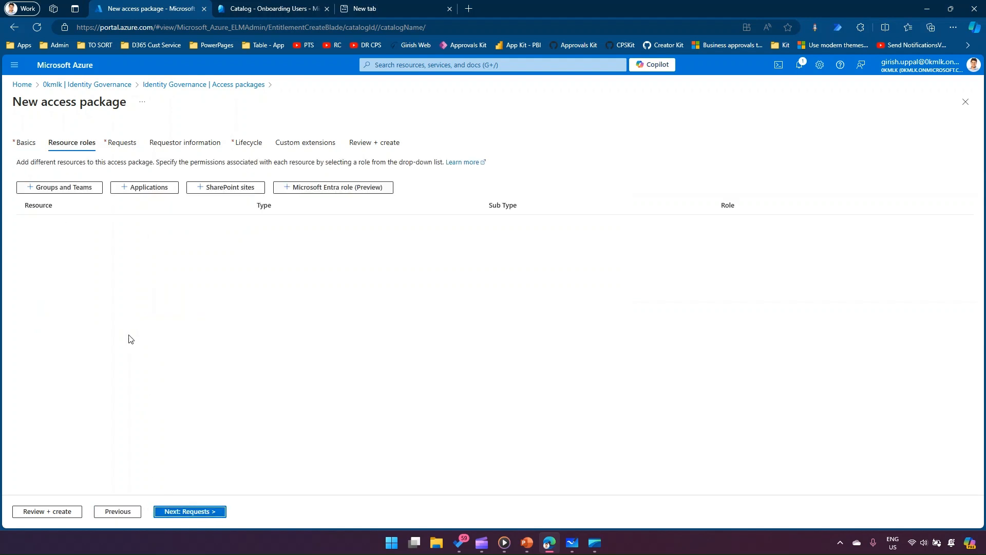
left_click(88, 188)
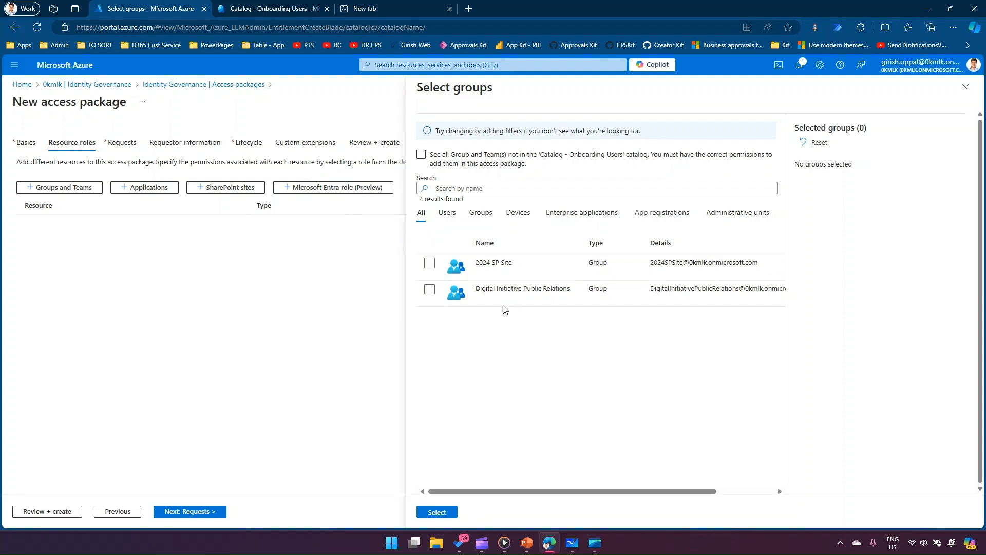
left_click(430, 291)
left_click(430, 264)
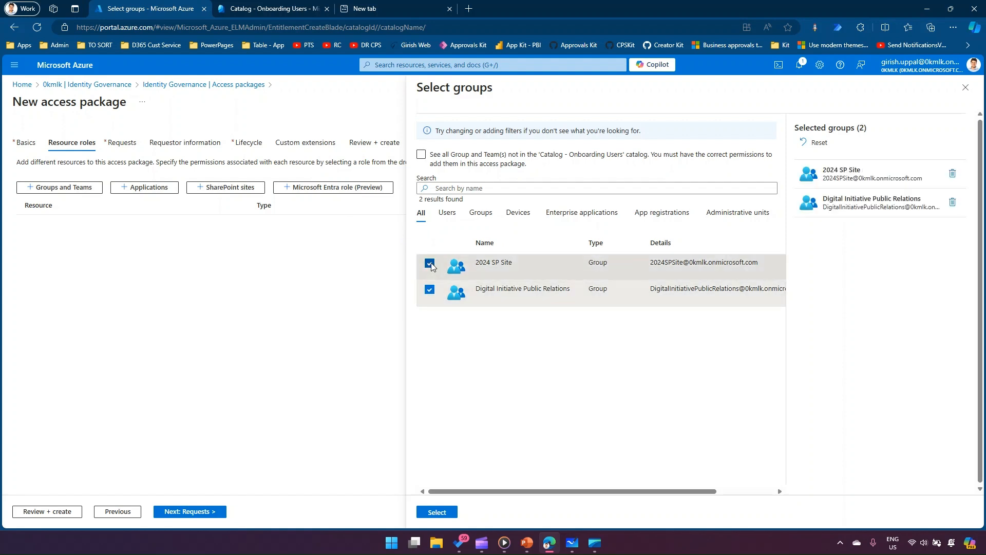
left_click(430, 263)
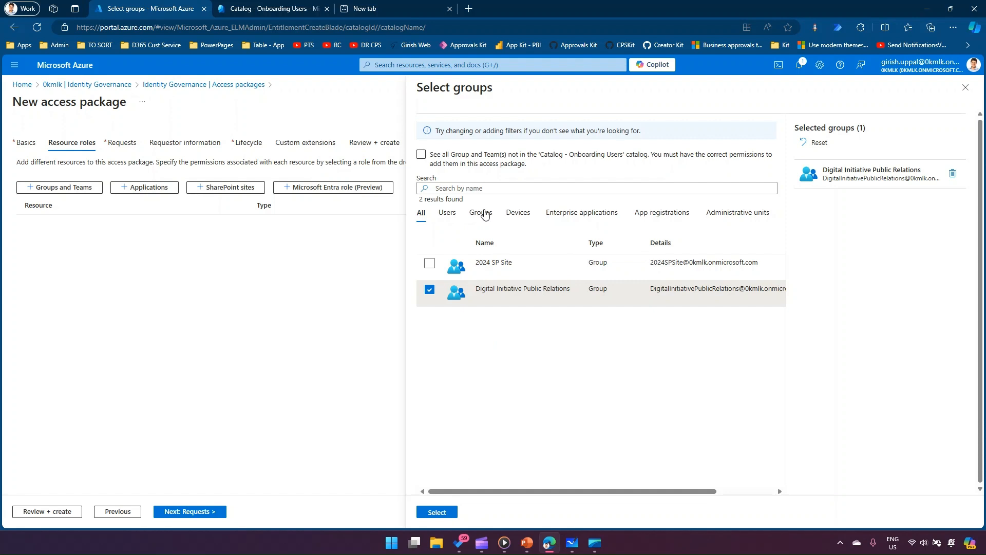
left_click(579, 215)
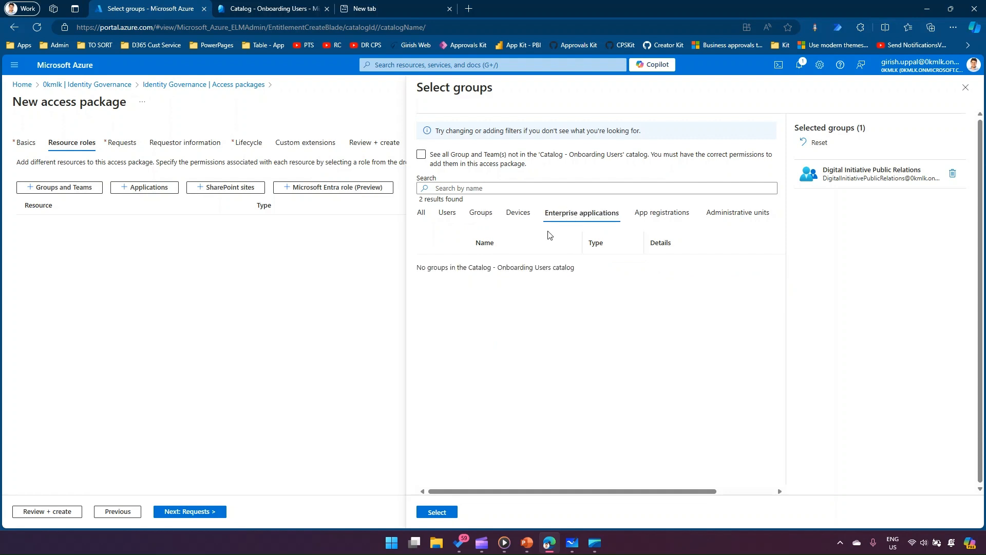
left_click(664, 214)
left_click(725, 215)
left_click(639, 218)
left_click(550, 215)
left_click(492, 218)
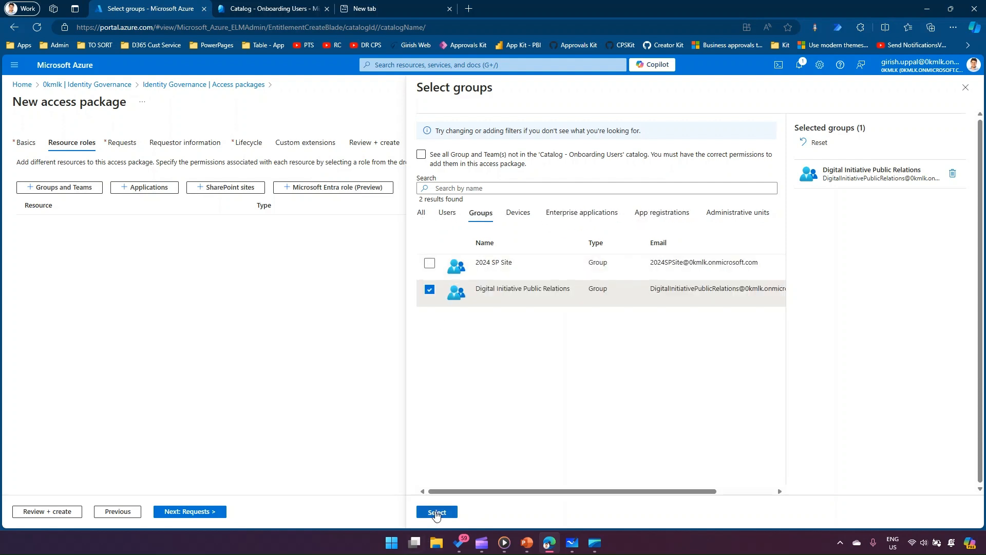
left_click(436, 512)
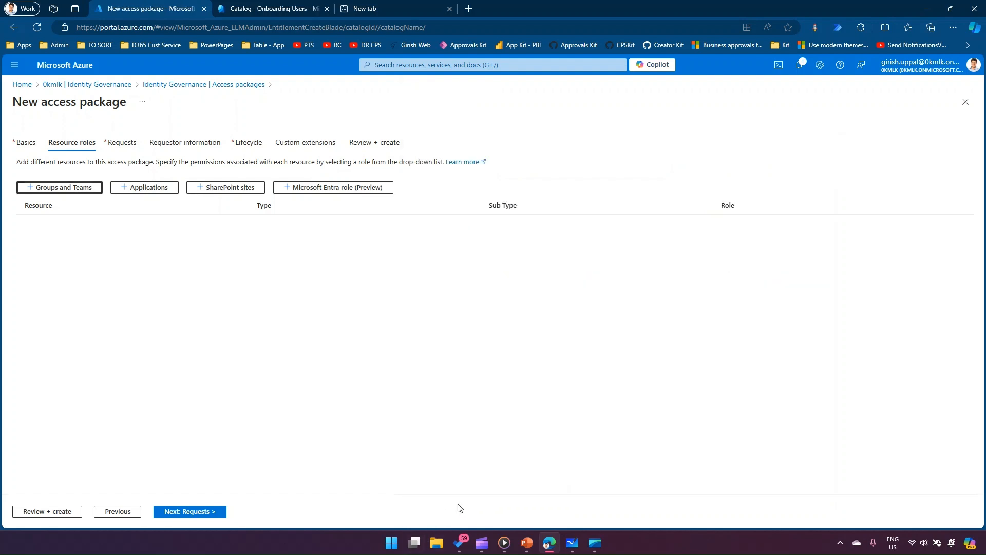
- Add the applications GiriApp and Kit - Approvals Kit to the package's resource roles
left_click(128, 191)
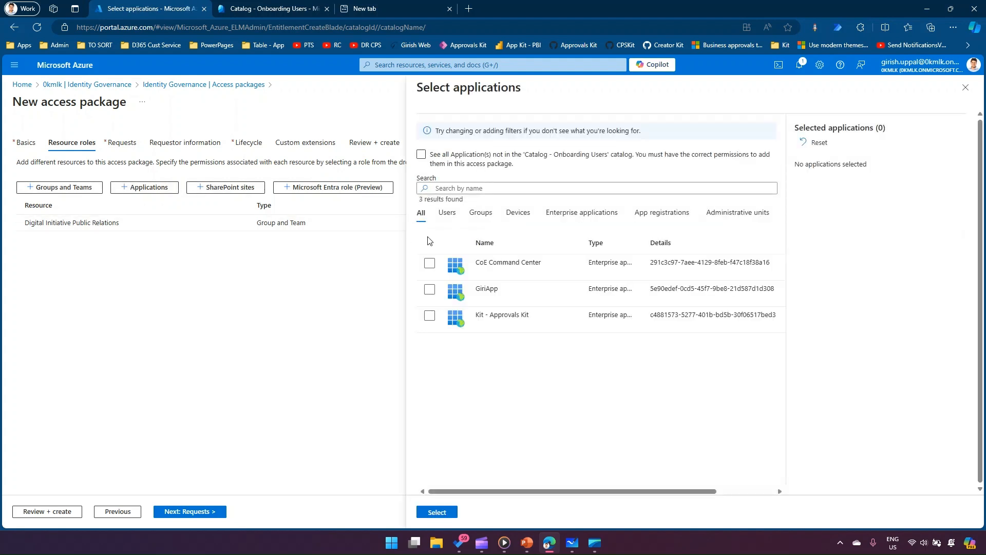
left_click(429, 290)
left_click(429, 316)
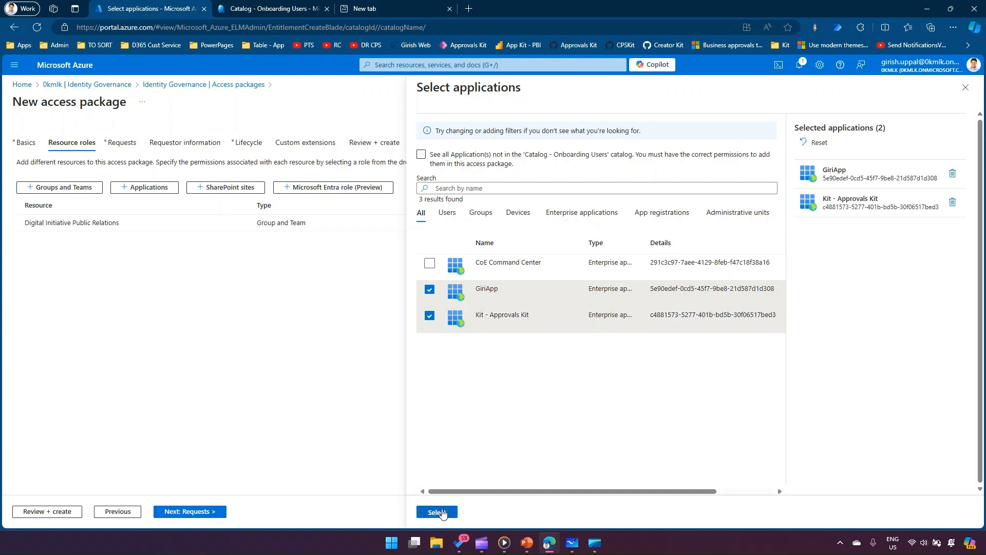
left_click(436, 512)
- Add the Adelaide Bus Project SharePoint site and the Power Platform Administrator Entra role to the package's resources
left_click(221, 187)
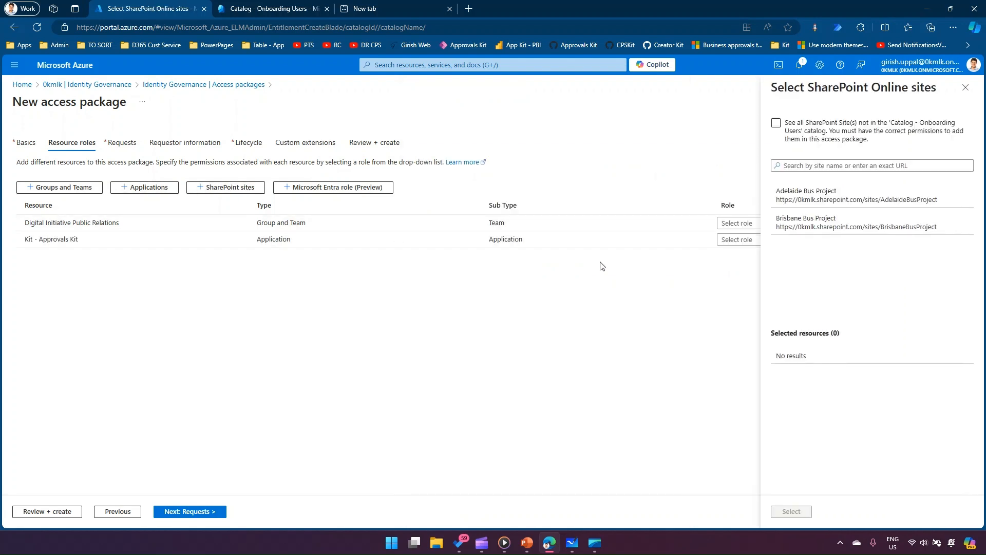
left_click(803, 195)
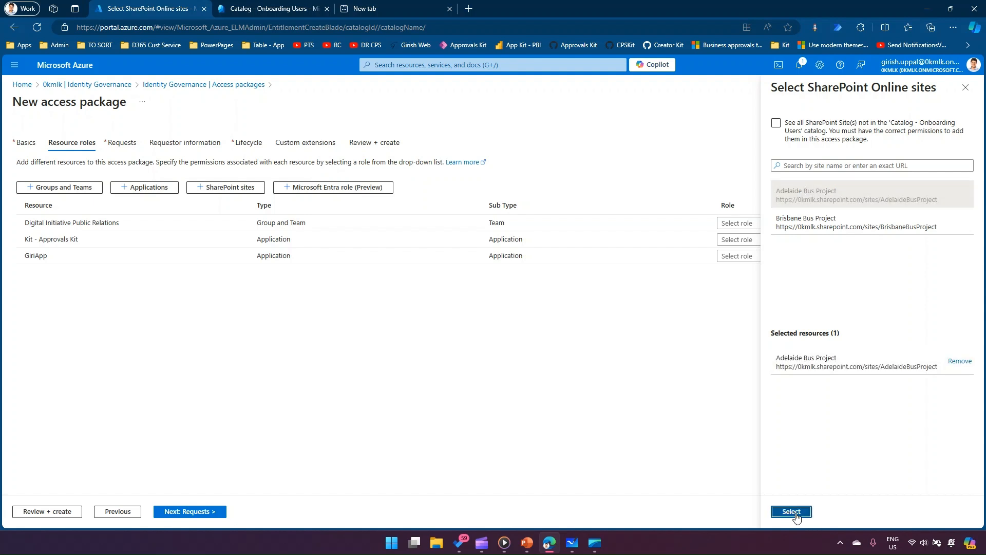
left_click(796, 513)
left_click(314, 187)
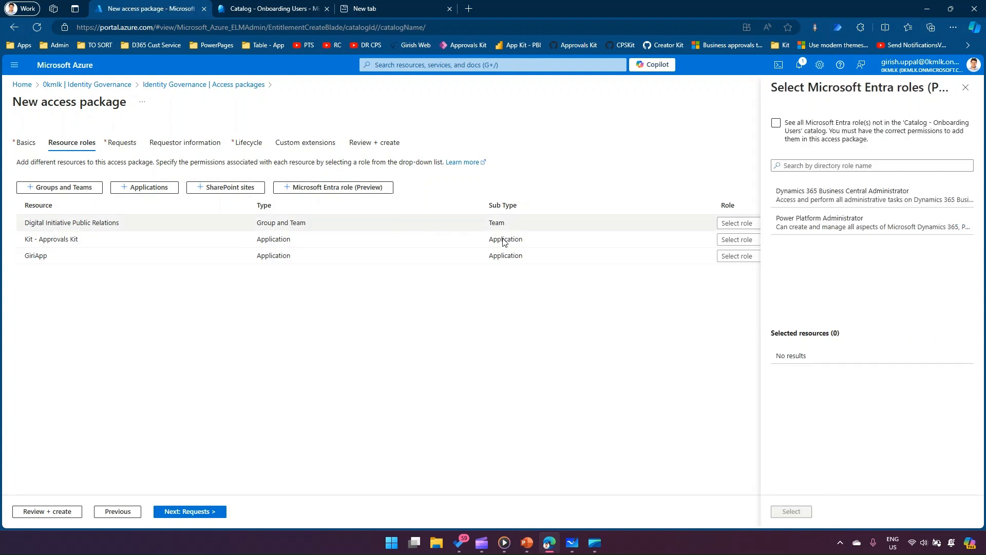
left_click(802, 222)
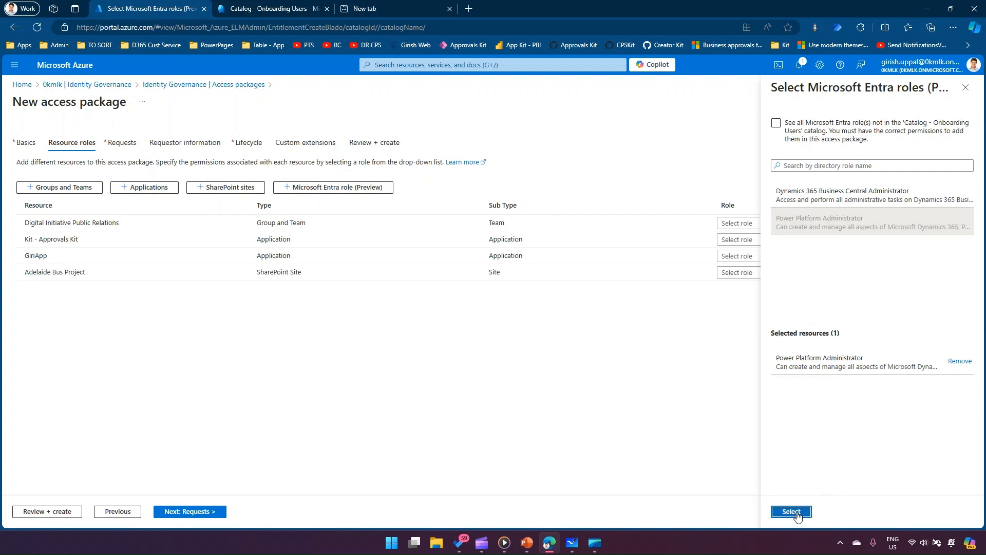
left_click(791, 511)
- In the request policy, allow requests for users in your directory and add one specific user as an eligible requestor
left_click(200, 513)
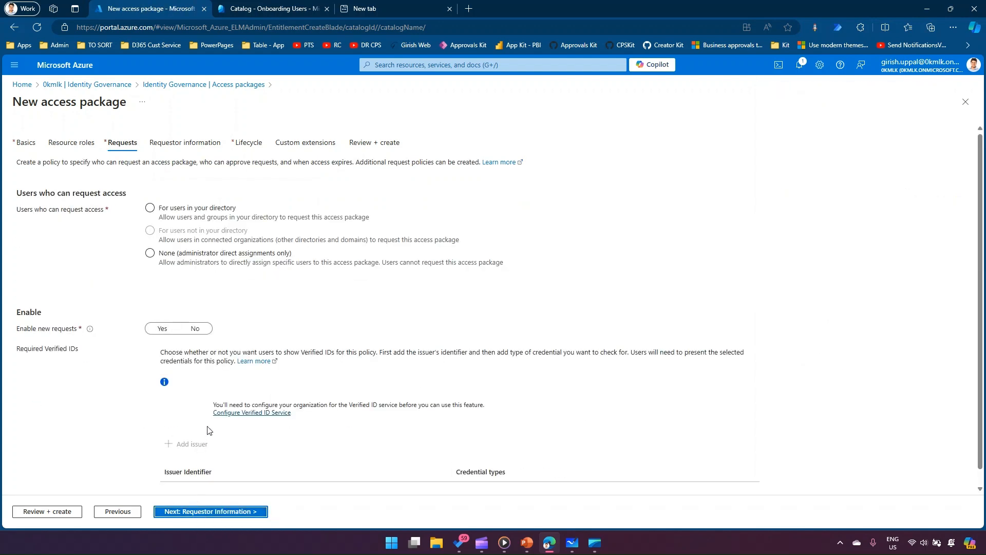
left_click(150, 209)
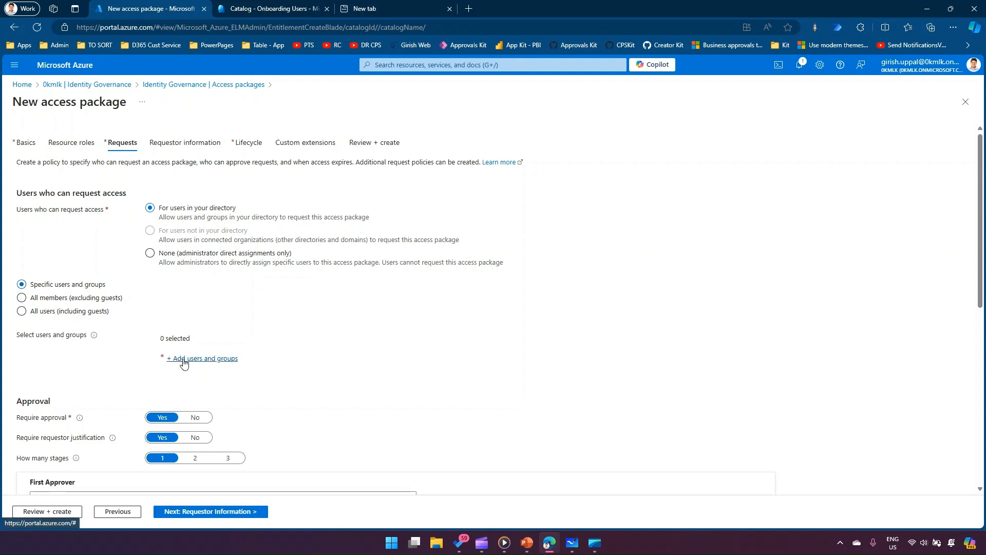
left_click(218, 360)
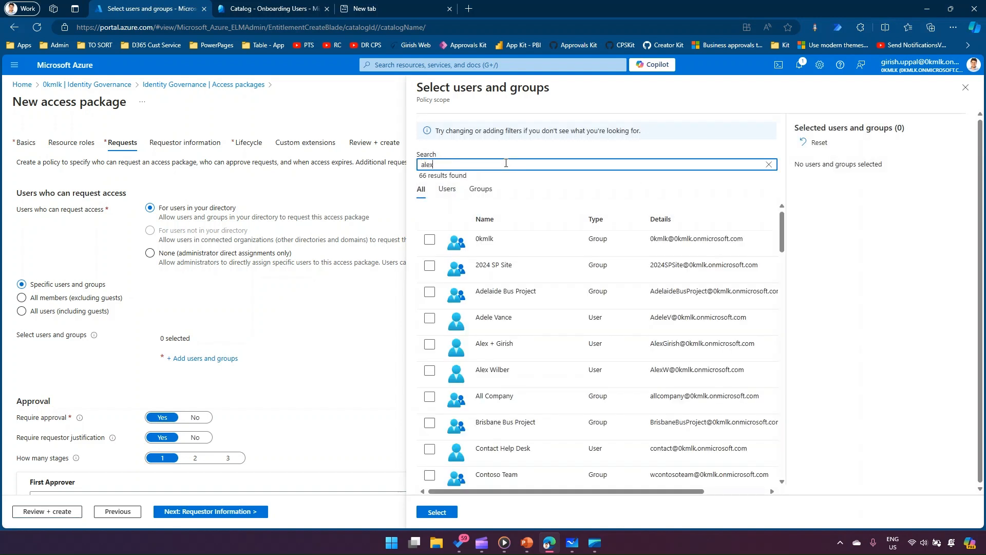
left_click(429, 266)
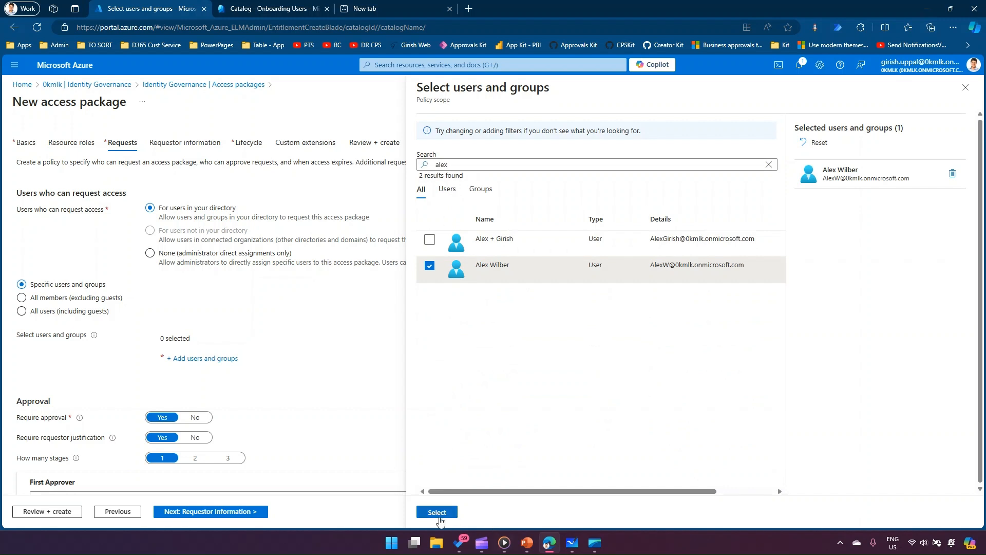
left_click(437, 512)
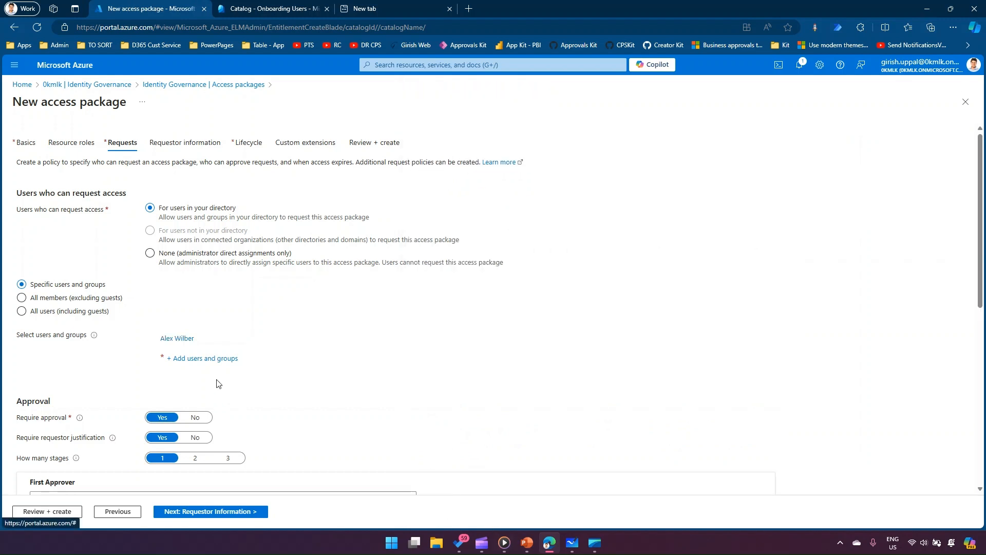
- Add five more individual users from the directory to the users who can request the access package
left_click(218, 359)
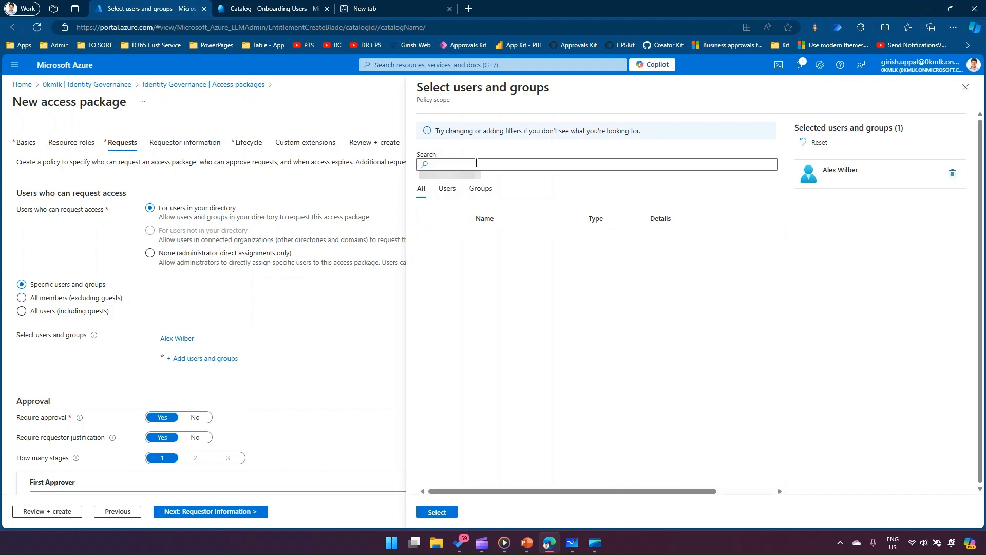
scroll(472, 284, "down", 7)
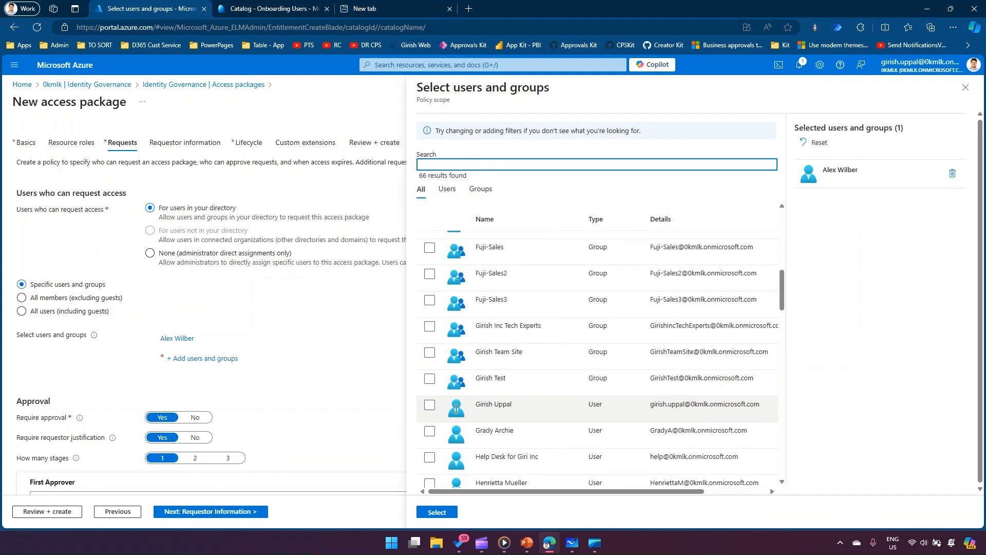
left_click(429, 432)
left_click(429, 405)
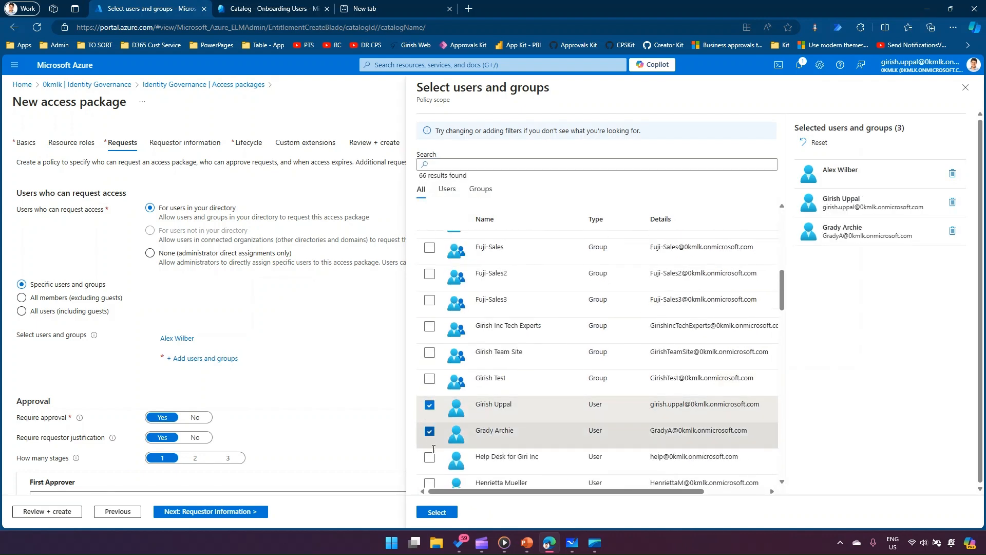
scroll(433, 380, "down", 2)
left_click(431, 380)
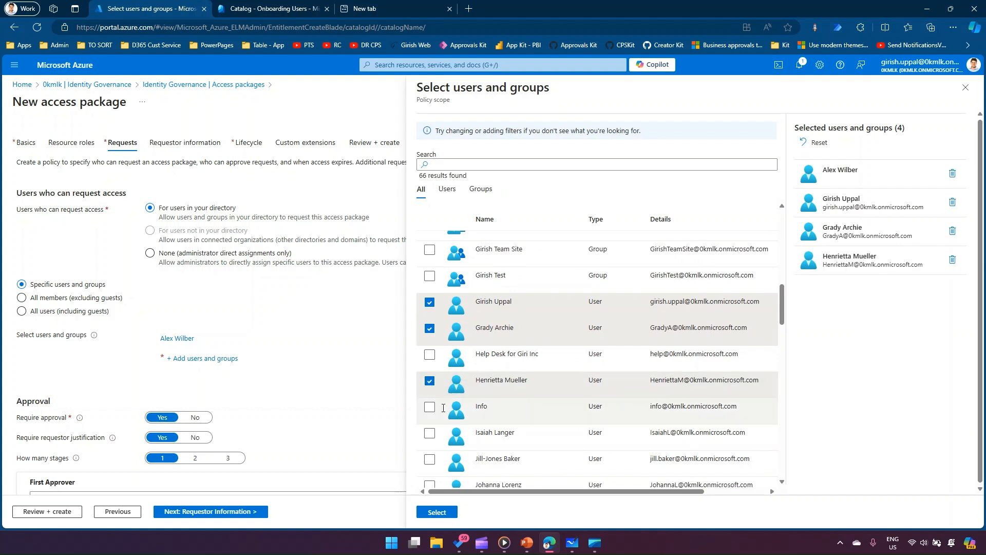
left_click(431, 434)
left_click(430, 460)
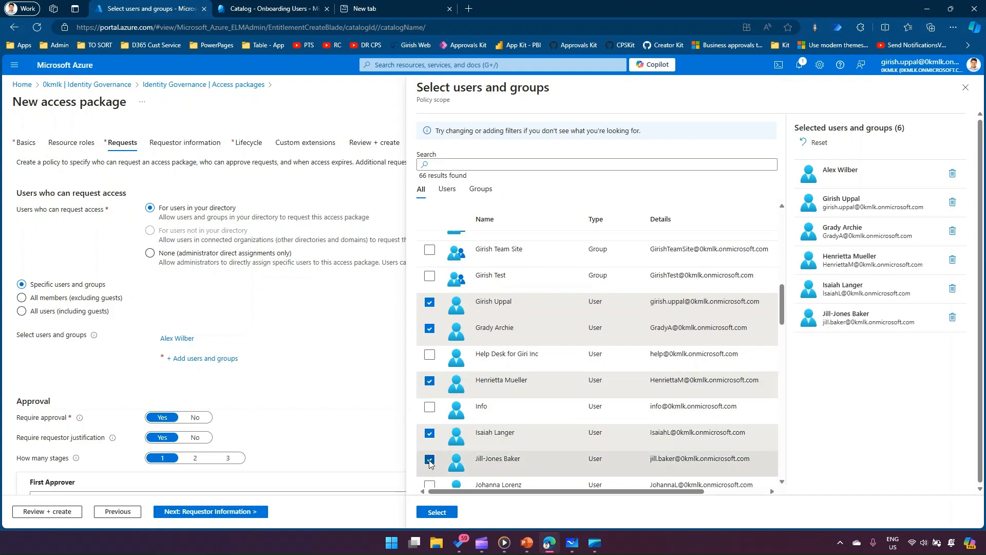
left_click(433, 511)
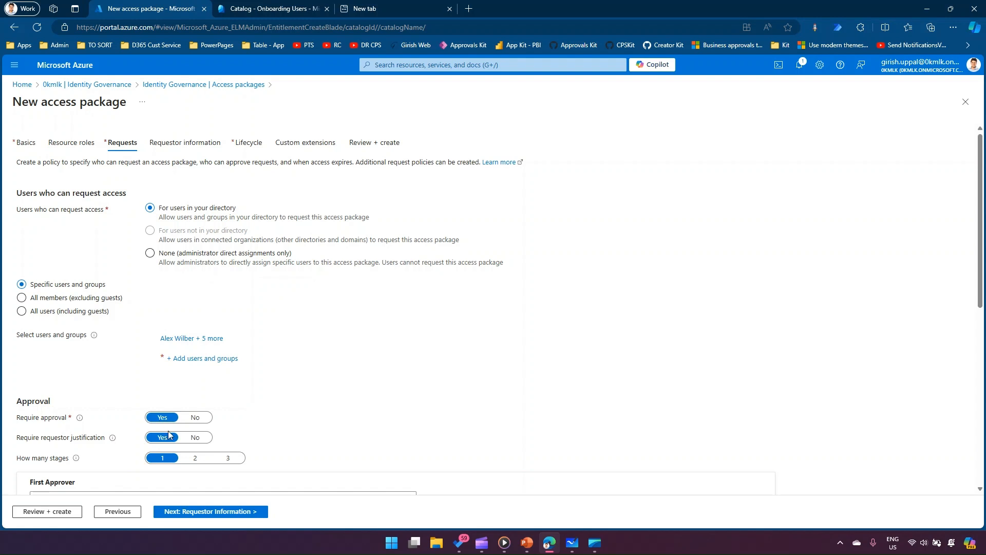
- Review the request policy's approval settings and the options available for the first approver
scroll(75, 414, "down", 2)
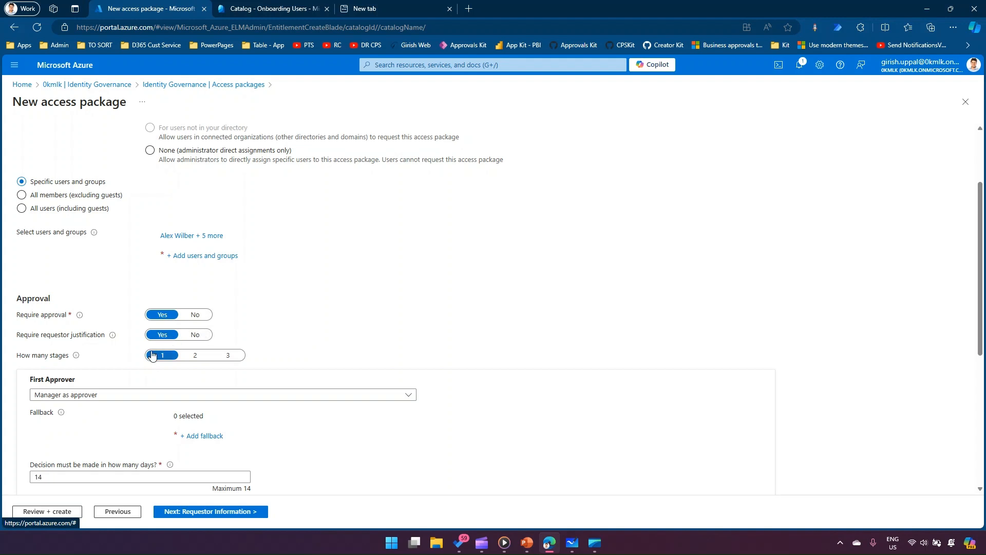
scroll(198, 359, "down", 2)
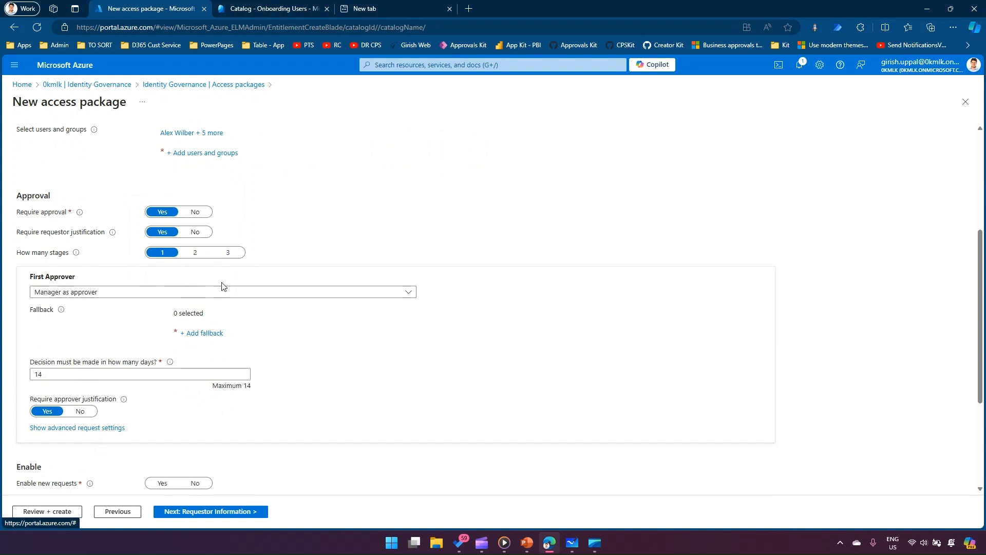
left_click(281, 292)
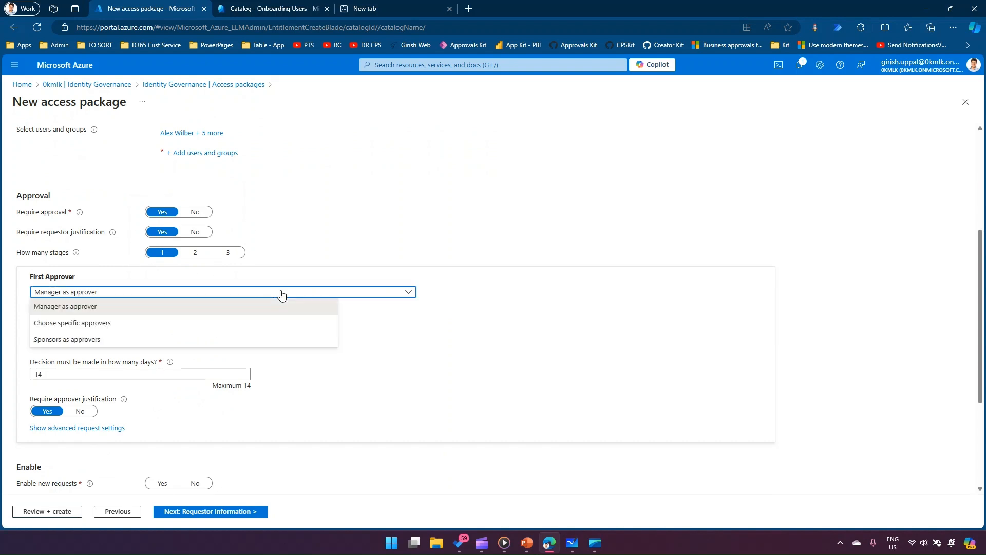
left_click(380, 319)
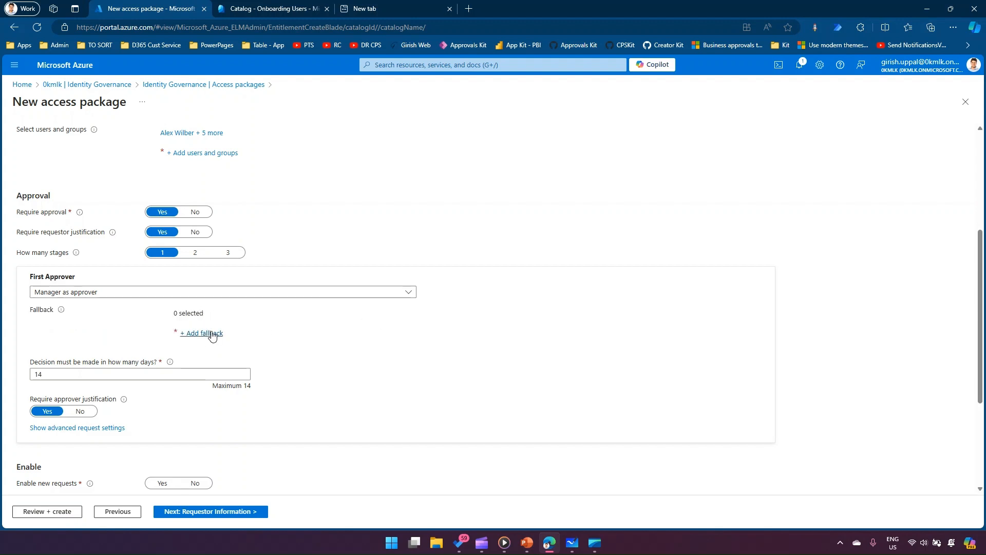
- In the request policy, set Require approval to No and Enable new requests to No, and continue to the requestor information
double_click(57, 374)
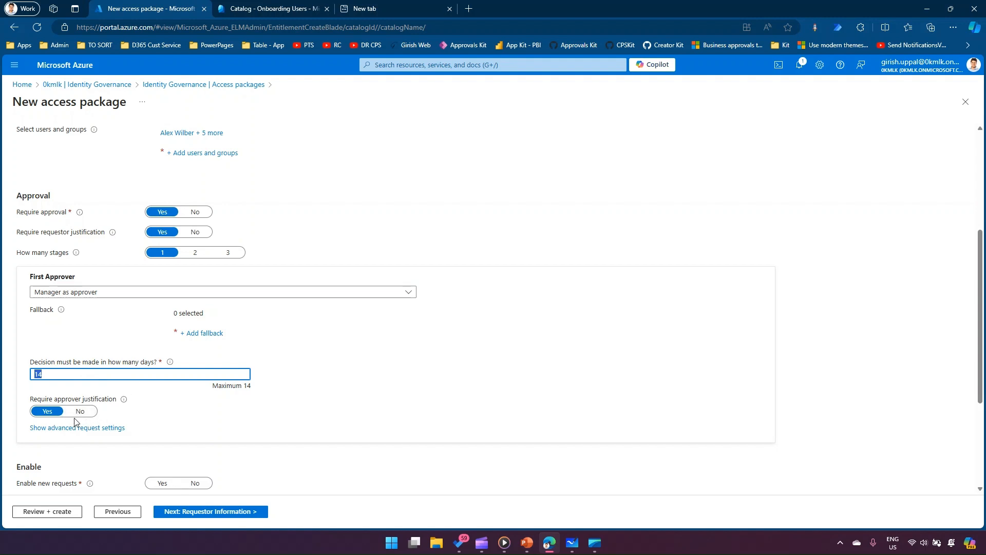
scroll(143, 420, "down", 1)
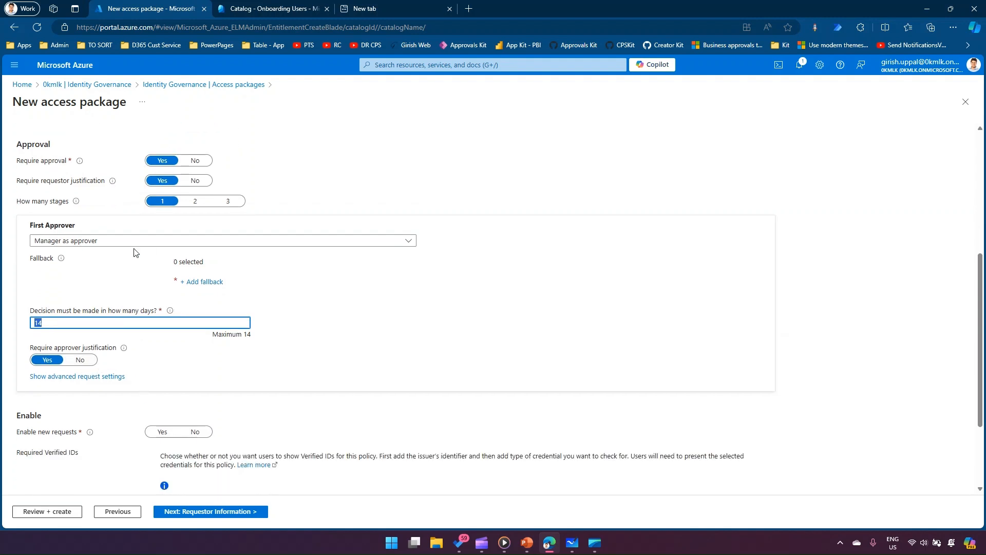
left_click(196, 163)
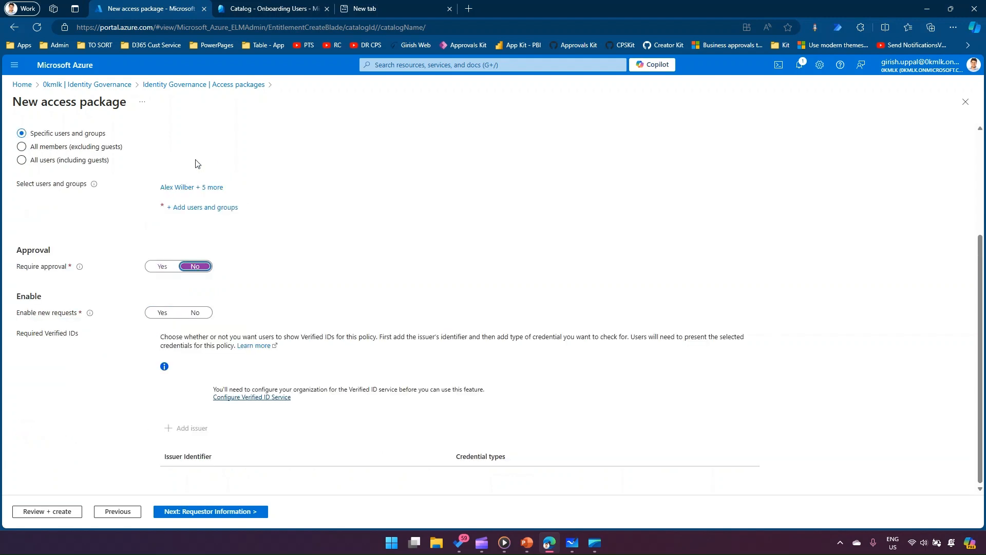
left_click(201, 315)
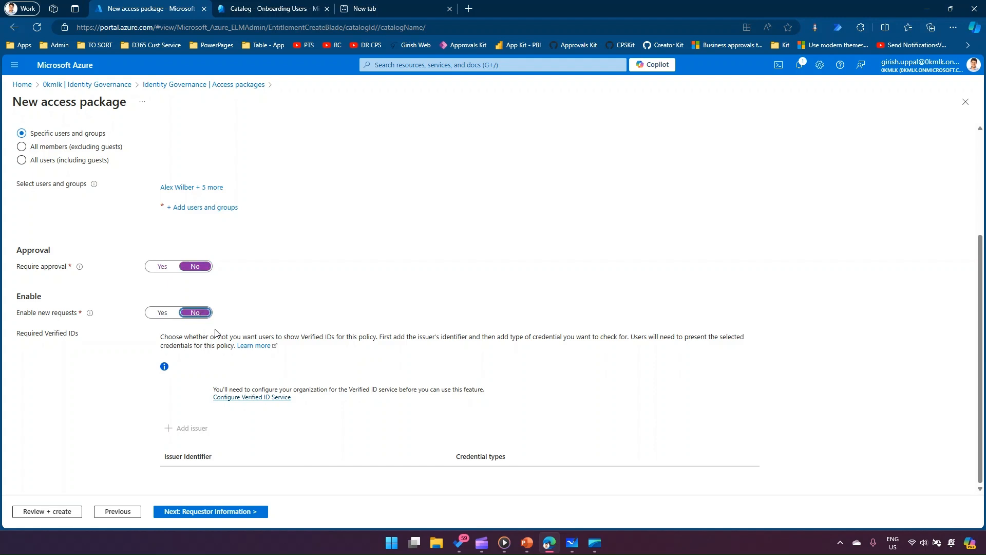
left_click(191, 511)
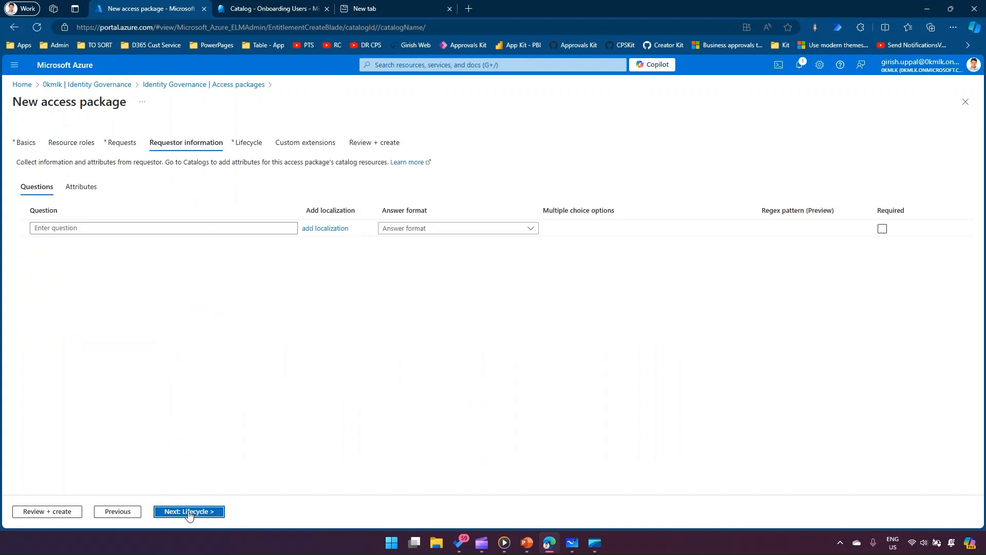
- Review the requestor question fields and available answer formats, and continue to the lifecycle settings without adding a question
left_click(130, 227)
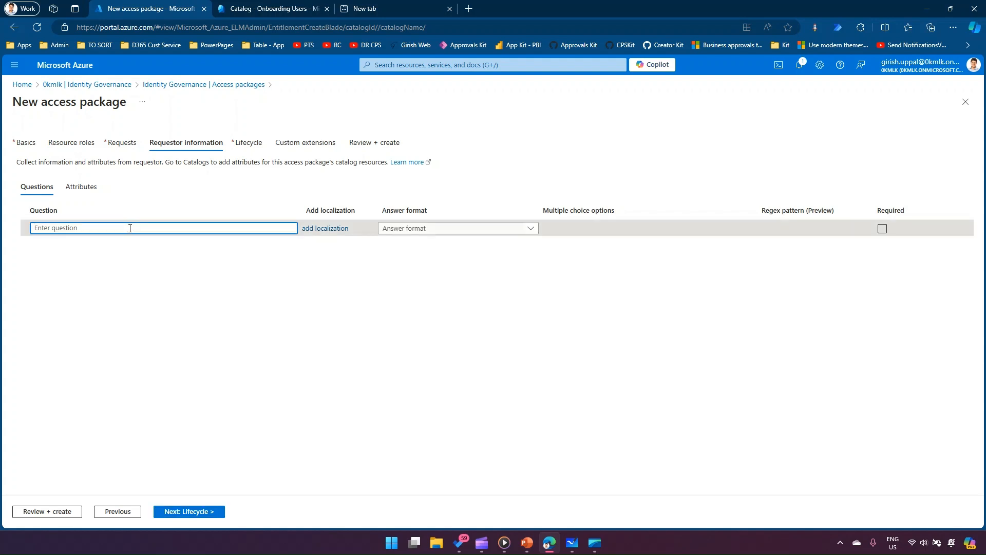
left_click(468, 230)
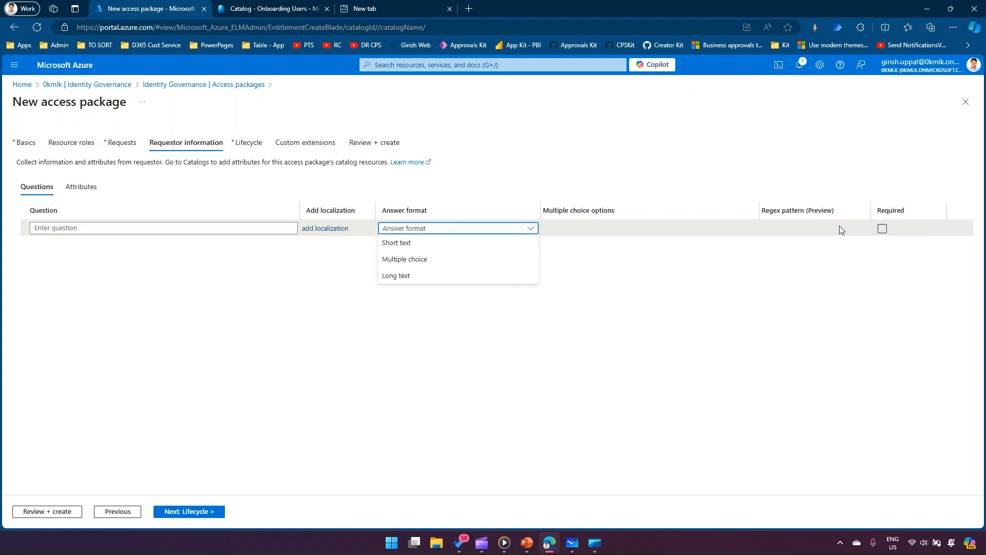
left_click(454, 381)
left_click(204, 517)
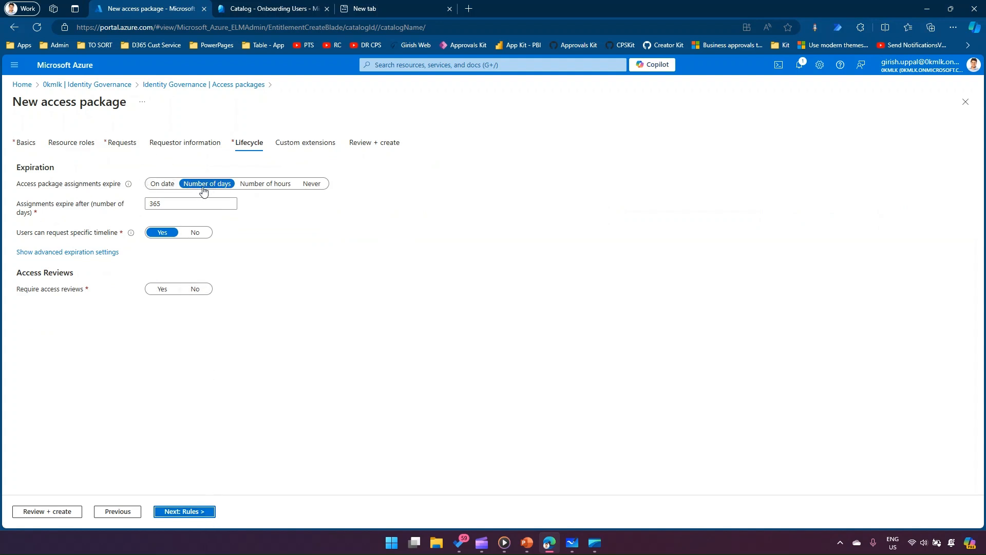
- Set assignments to expire after 60 days, with specific timeline requests and access reviews both set to No
left_click_drag(170, 199, 135, 203)
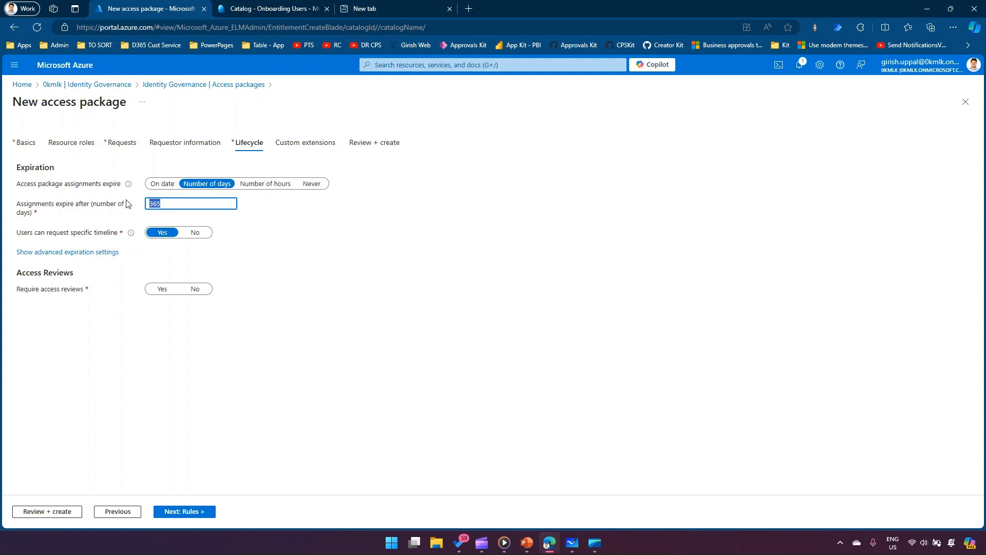
key("Right")
left_click(194, 234)
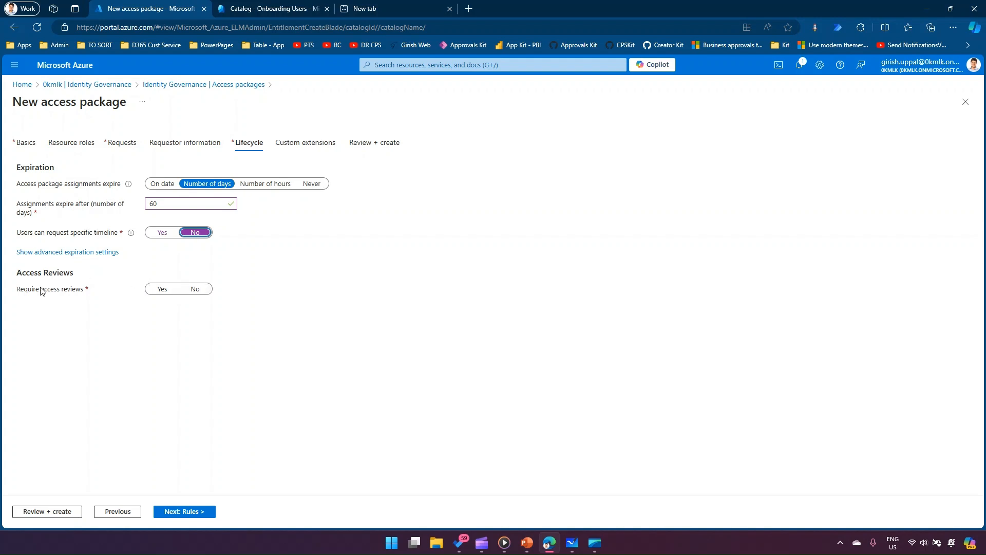
left_click(195, 291)
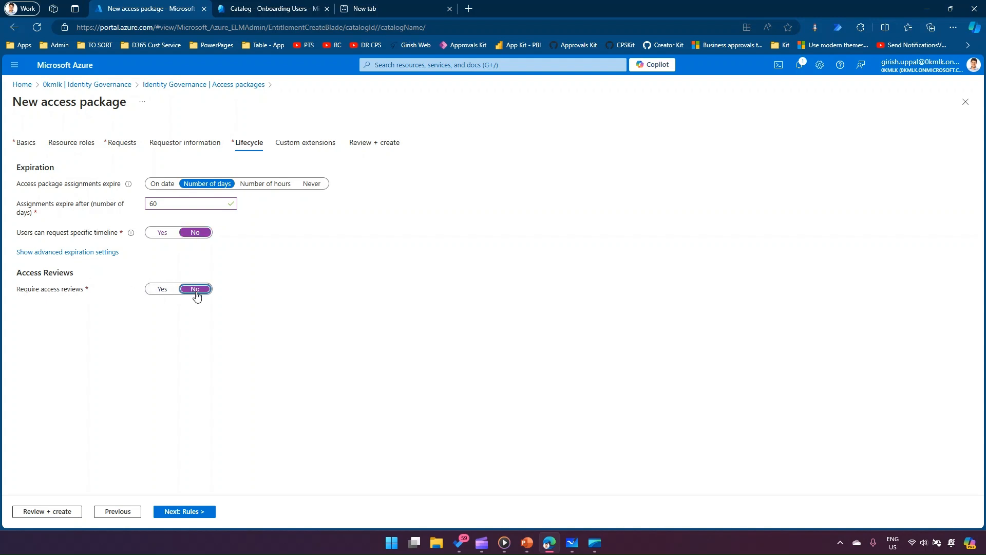
left_click(190, 510)
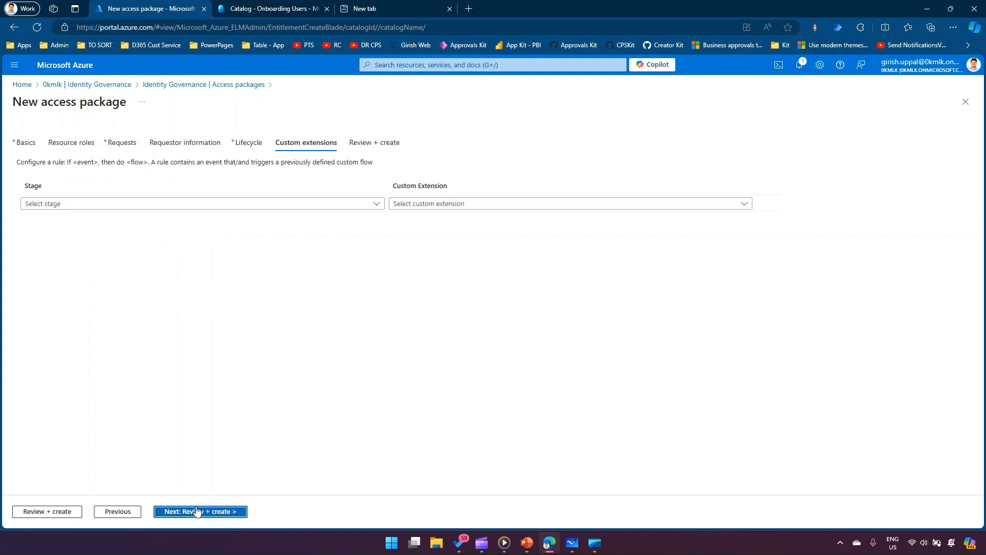
- Skip the custom extensions and try to create the access package from its configuration summary
left_click(199, 511)
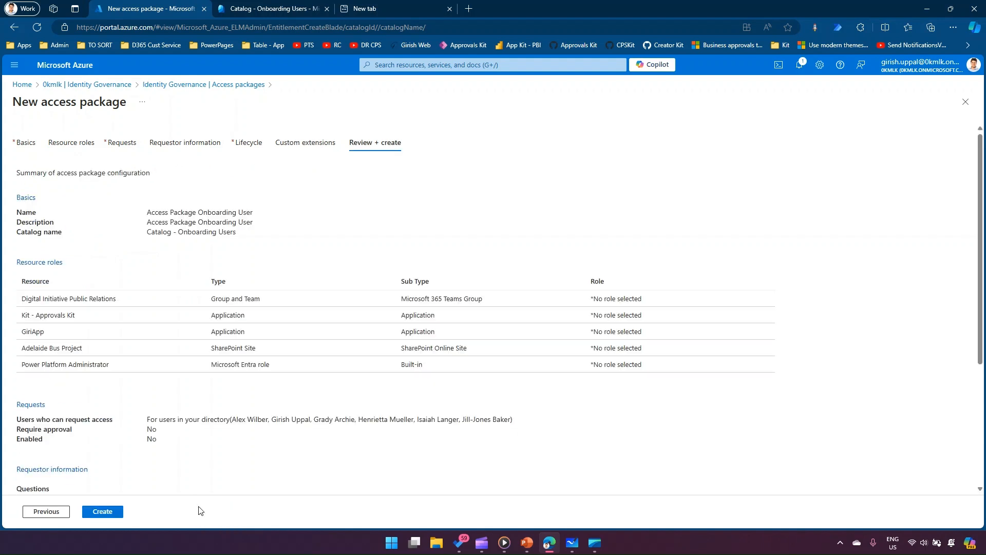
left_click(104, 512)
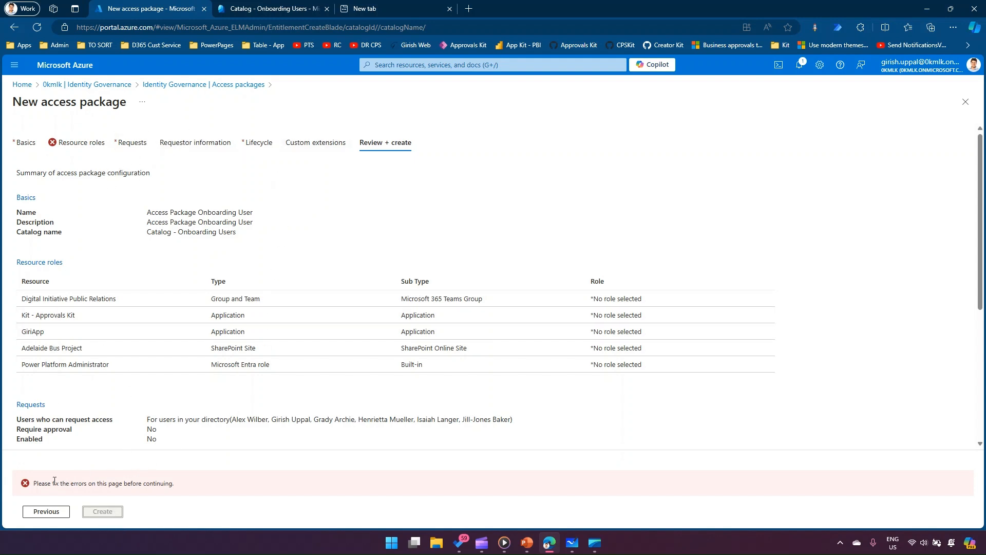
left_click_drag(21, 487, 185, 497)
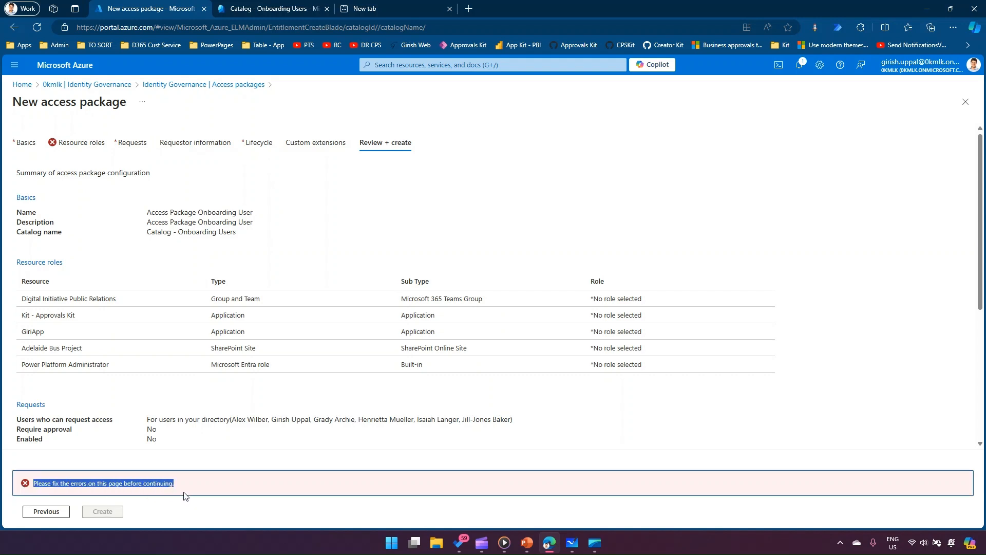
left_click(184, 496)
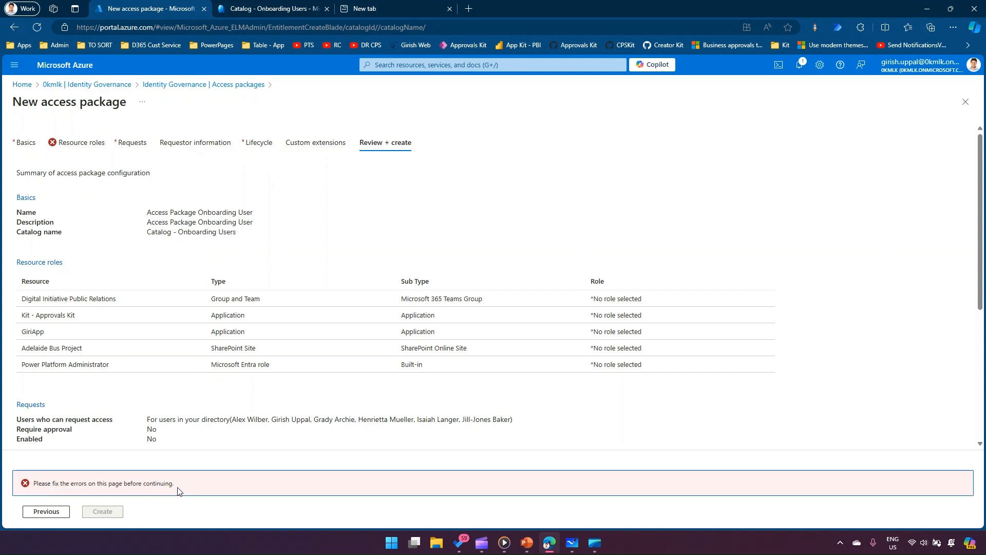
- Return to the resource roles and assign the Member role to the Digital Initiative Public Relations team
left_click(74, 143)
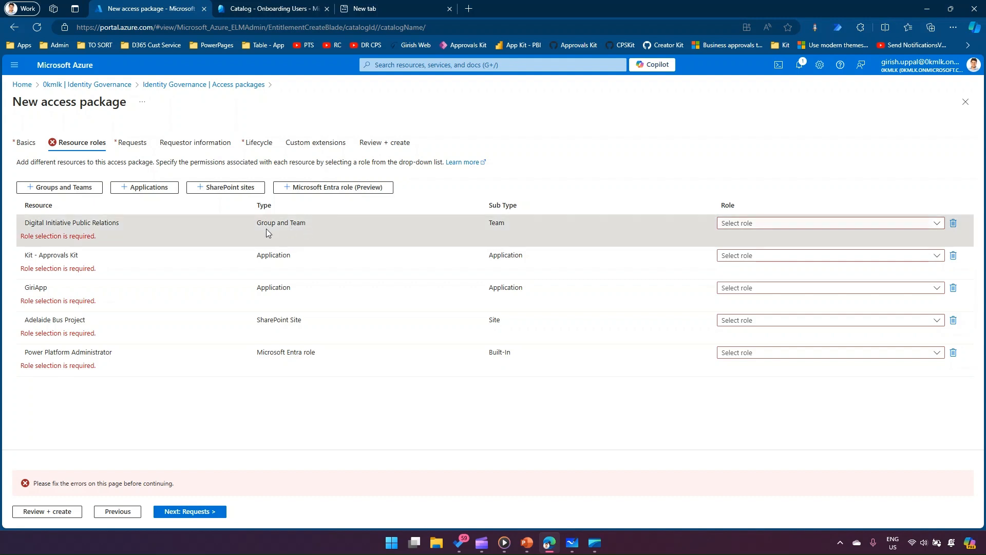
left_click_drag(29, 226, 147, 227)
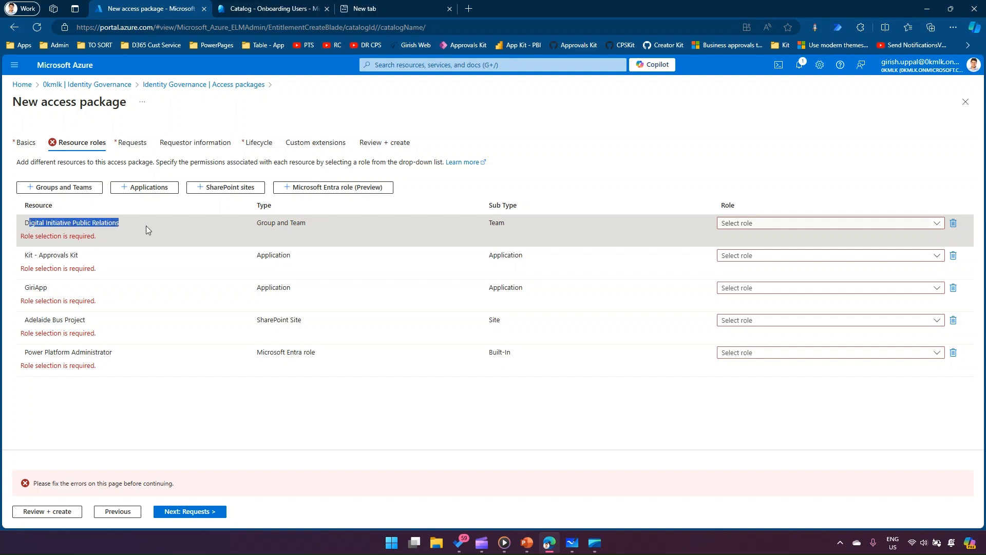
left_click(737, 227)
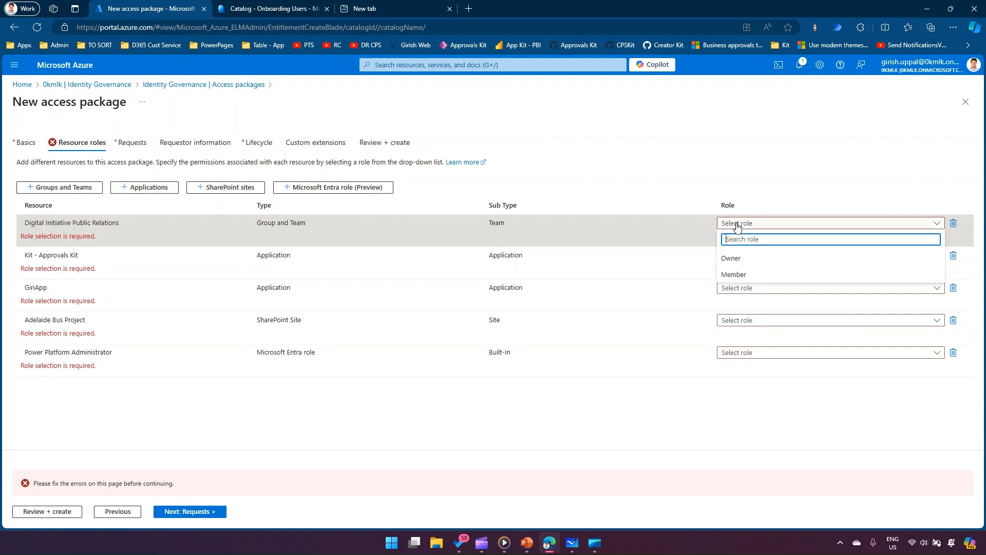
left_click(734, 274)
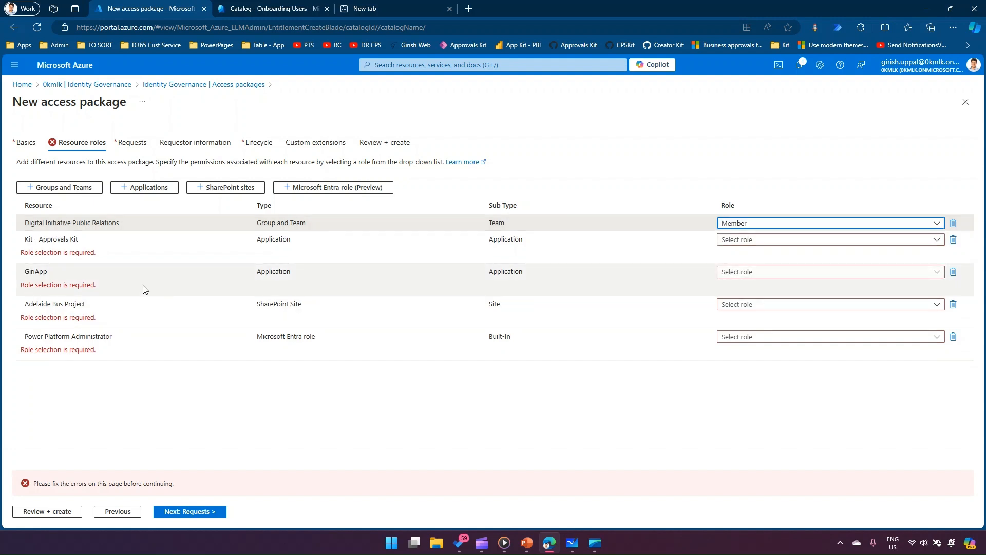
- Assign the Default Access role to the Kit - Approvals Kit and GiriApp applications
left_click_drag(48, 238, 81, 239)
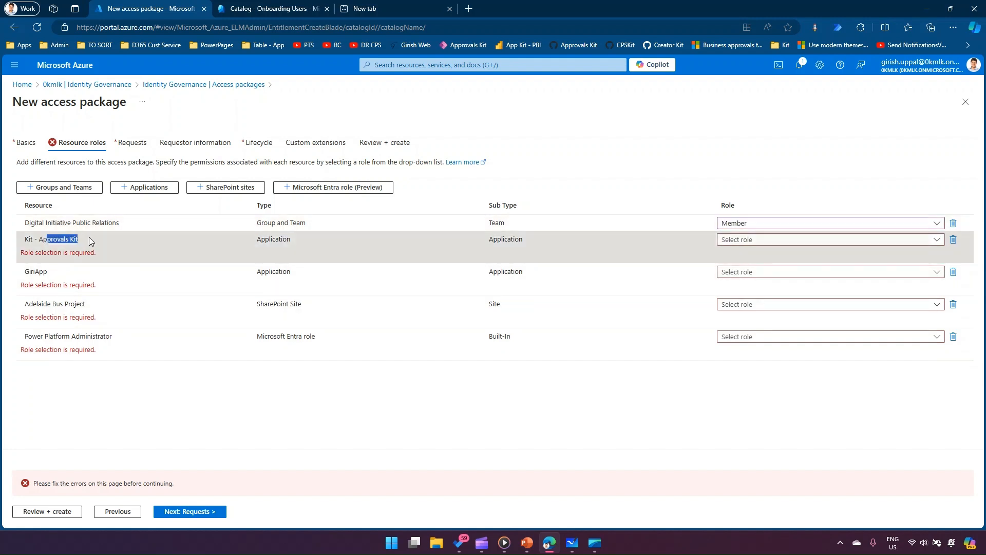
left_click(776, 243)
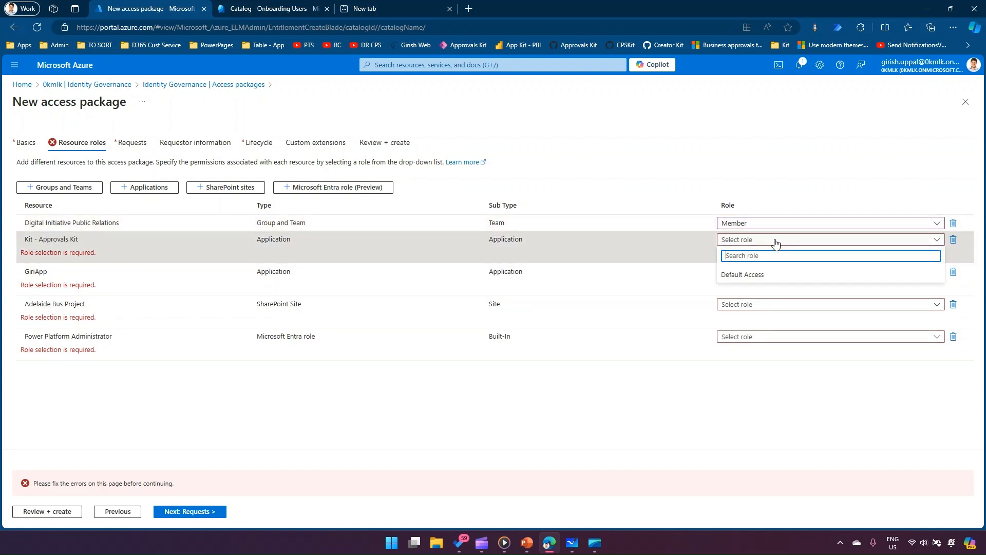
left_click(736, 276)
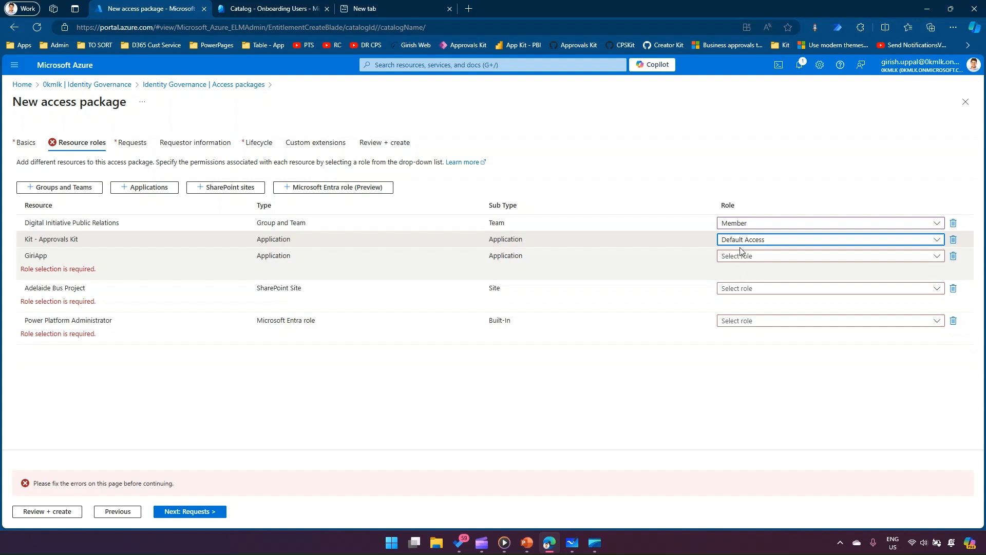
left_click(738, 254)
left_click(737, 280)
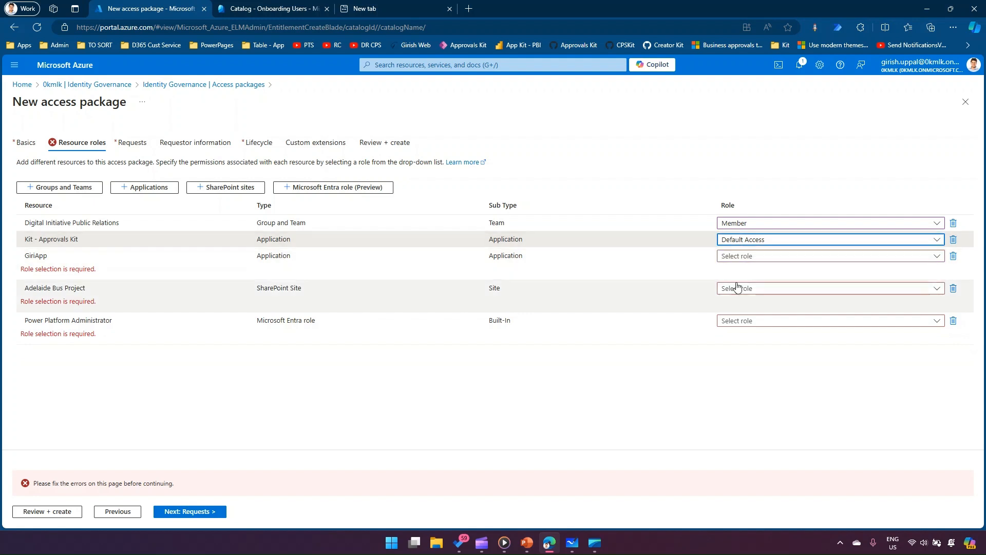
left_click(733, 255)
left_click(735, 288)
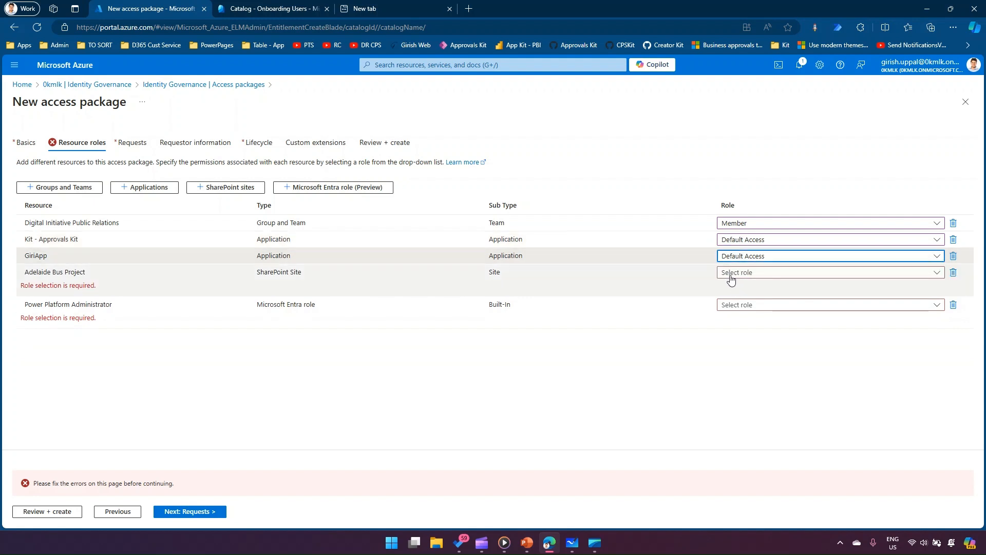
- Assign Adelaide Bus Project Visitors to the Adelaide Bus Project site and Eligible Member to the Power Platform Administrator role
left_click_drag(38, 273, 102, 275)
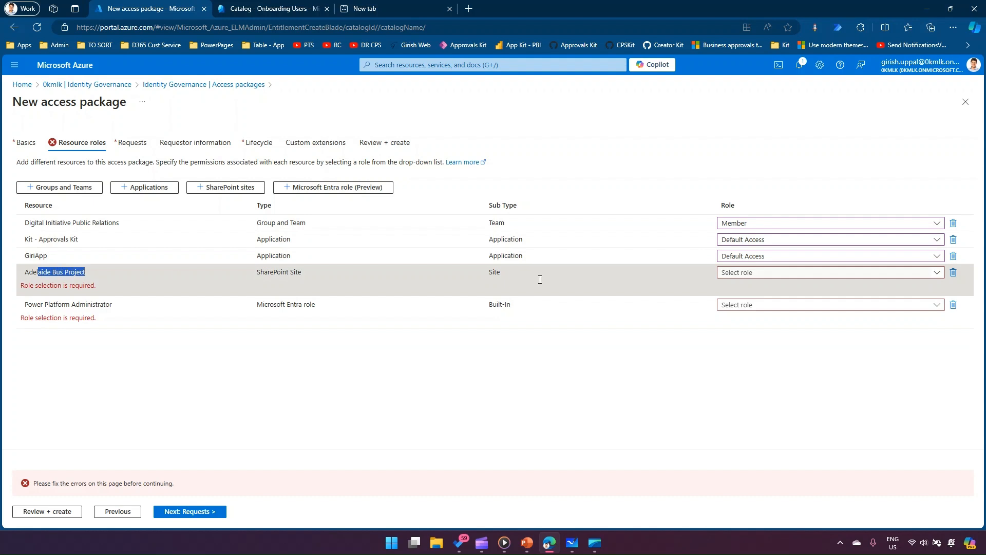
left_click(764, 274)
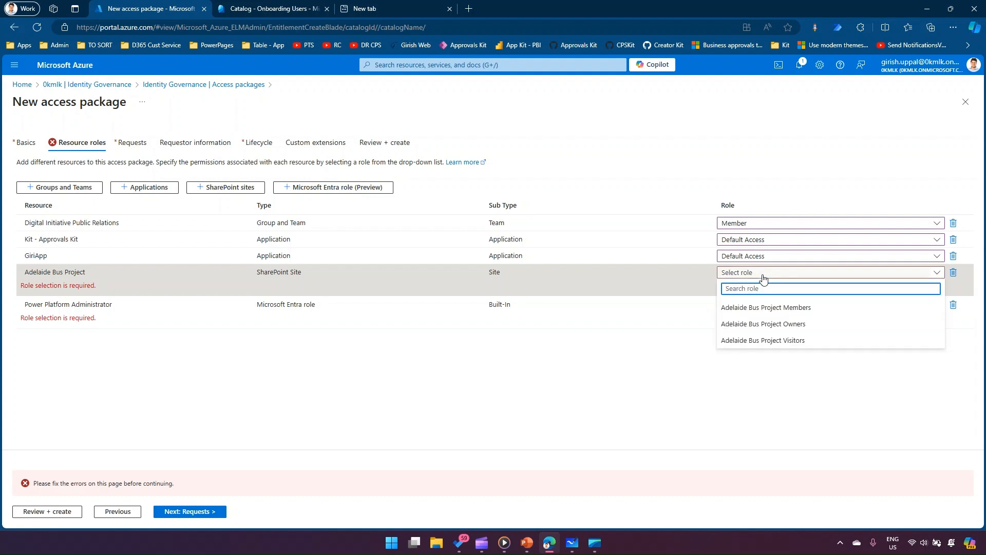
left_click(787, 340)
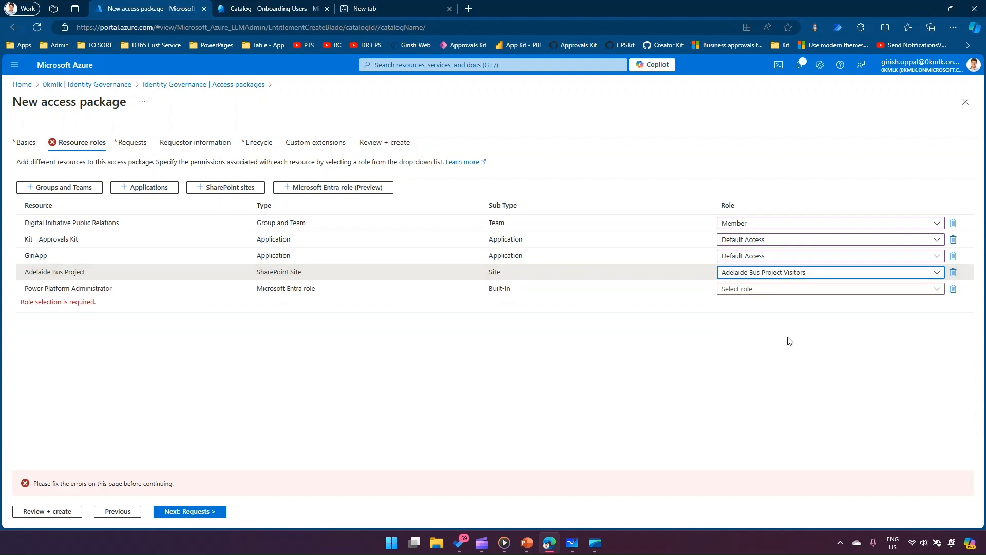
left_click(759, 290)
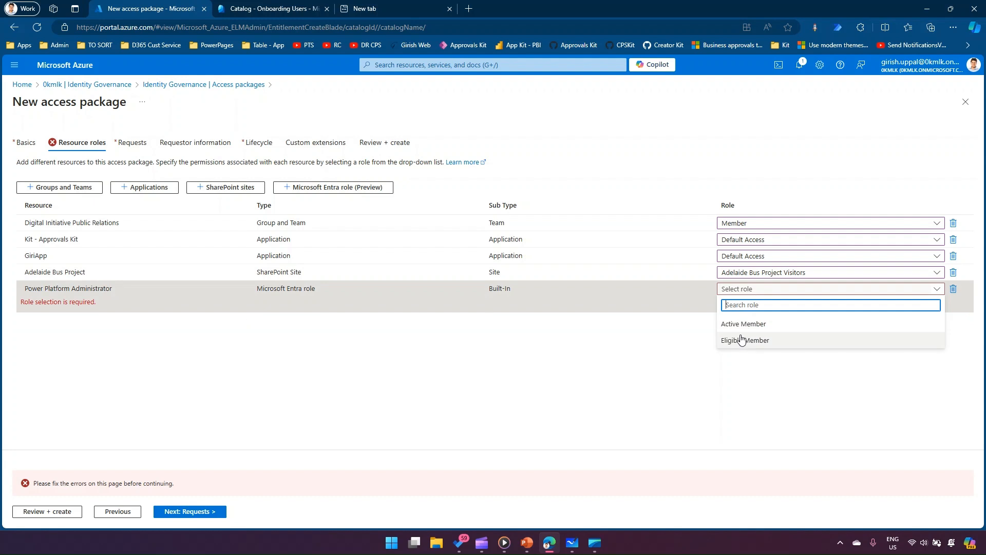
left_click(741, 340)
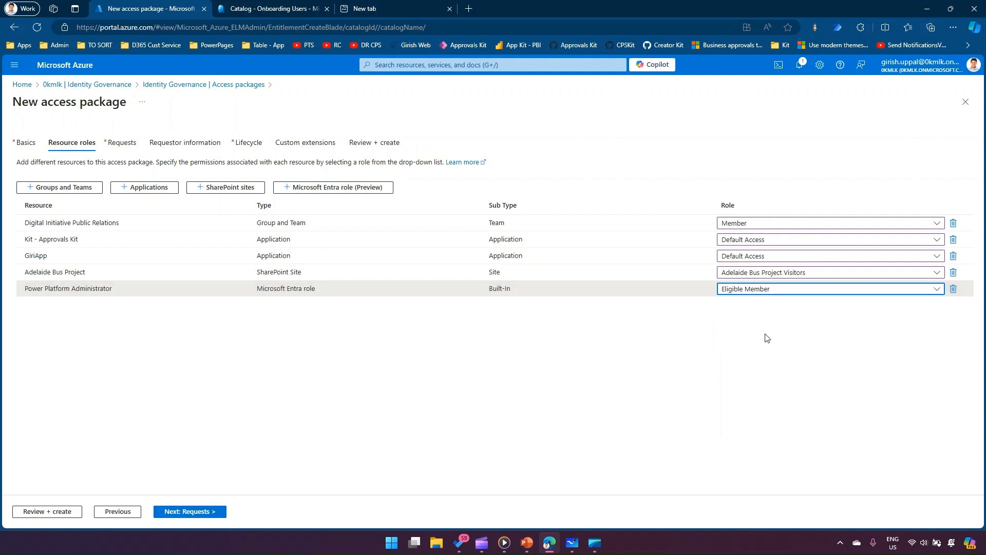
- Advance through the remaining settings to the configuration summary and create the access package
left_click(211, 513)
left_click(212, 513)
left_click(211, 512)
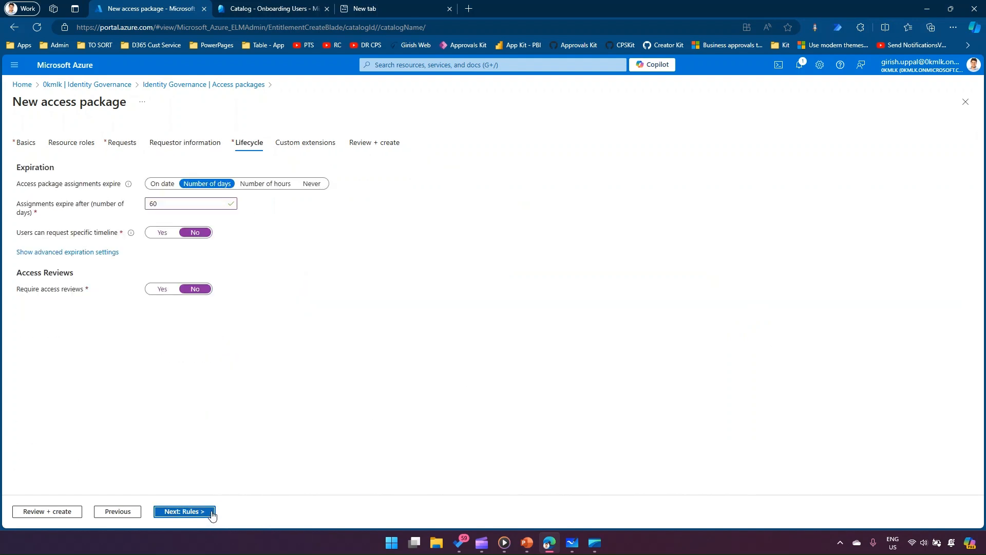
left_click(211, 513)
left_click(211, 513)
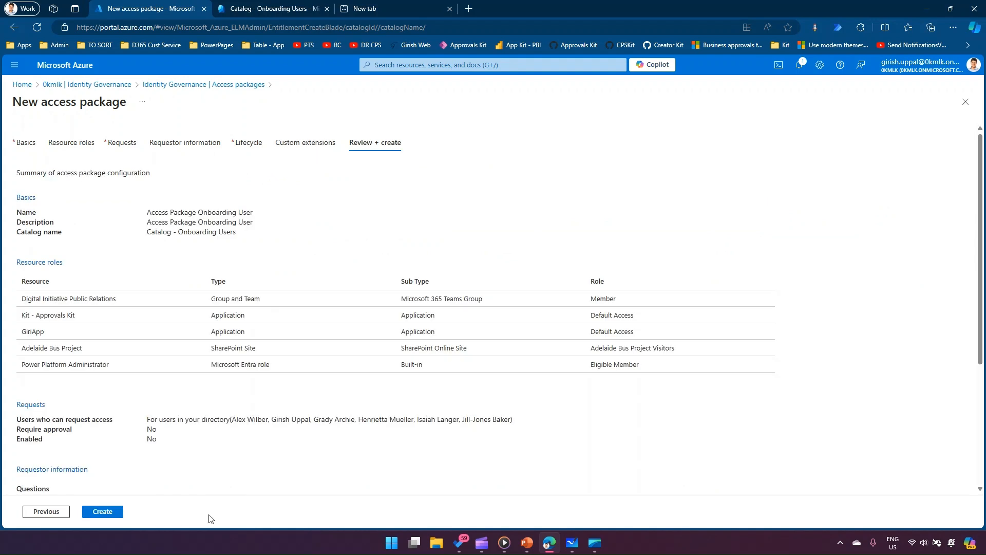
left_click(113, 515)
- Bring up a separate maximized browser window and open the My Access portal at myaccess.microsoft.com
left_click_drag(553, 9, 985, 115)
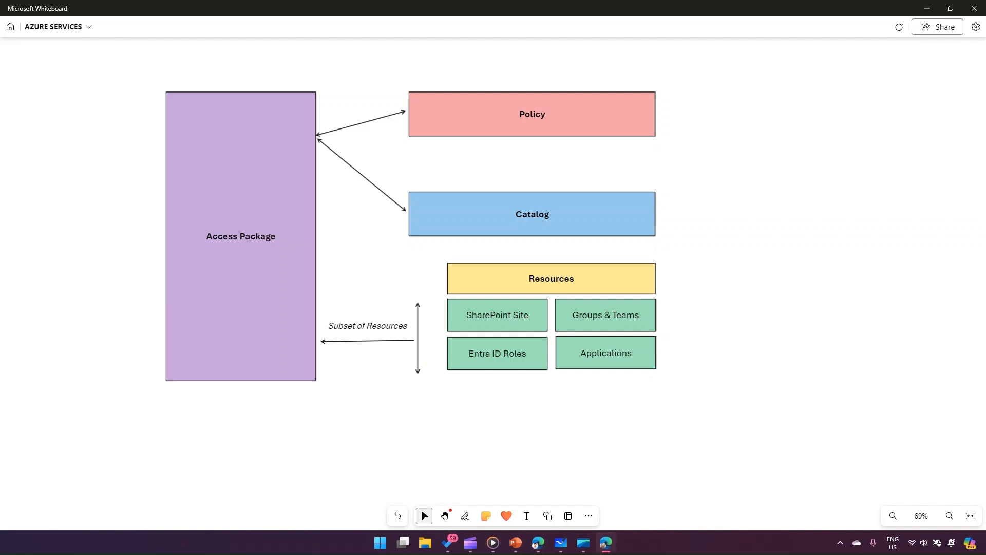
left_click_drag(985, 116, 318, 113)
double_click(317, 113)
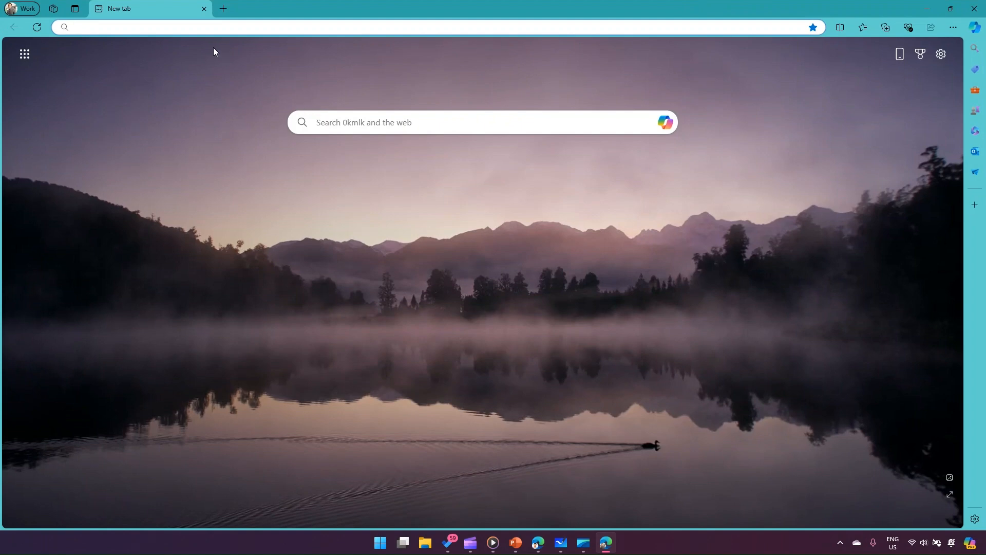
type("myaccess.microsoft.com")
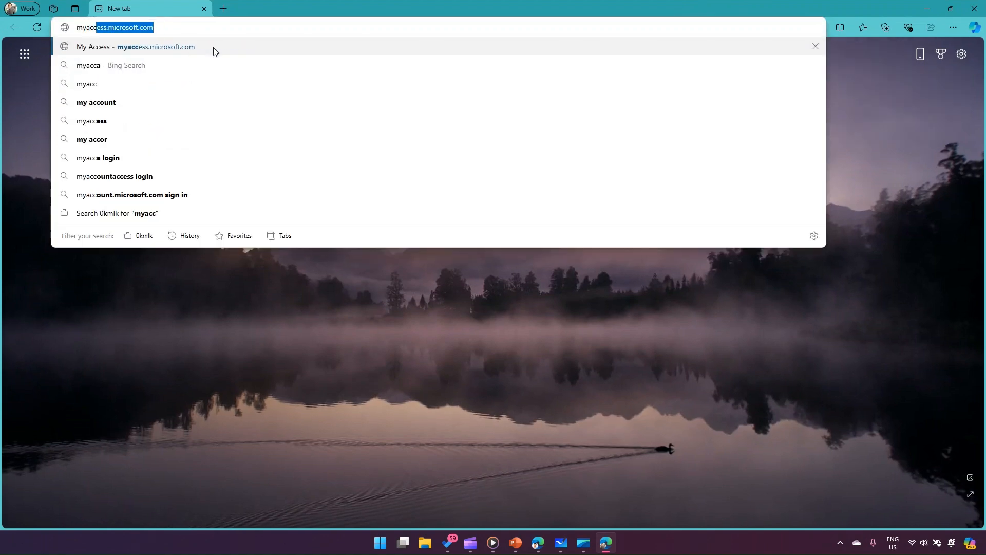
left_click(213, 47)
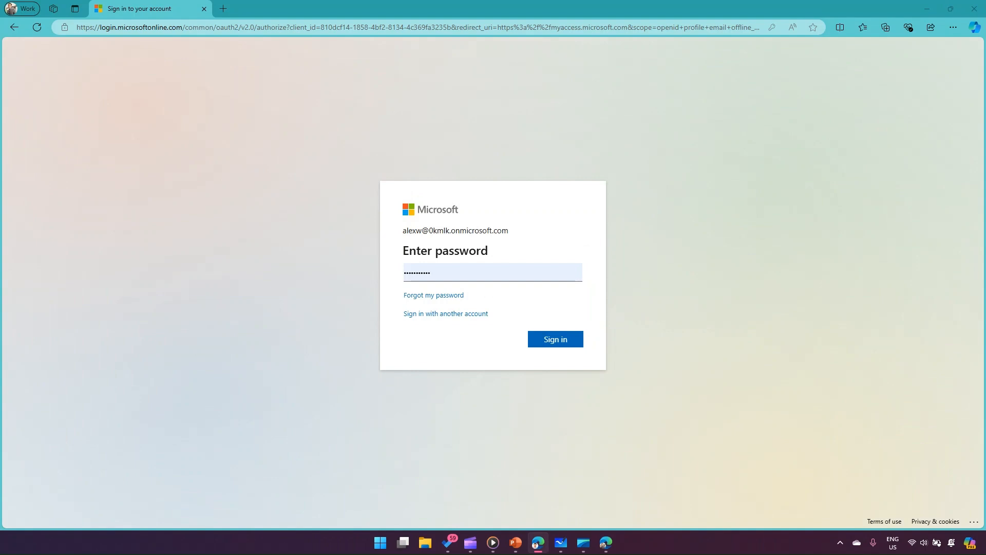
- Sign in to My Access with the requesting user's account, staying signed in, and dismiss the feedback form
left_click(565, 341)
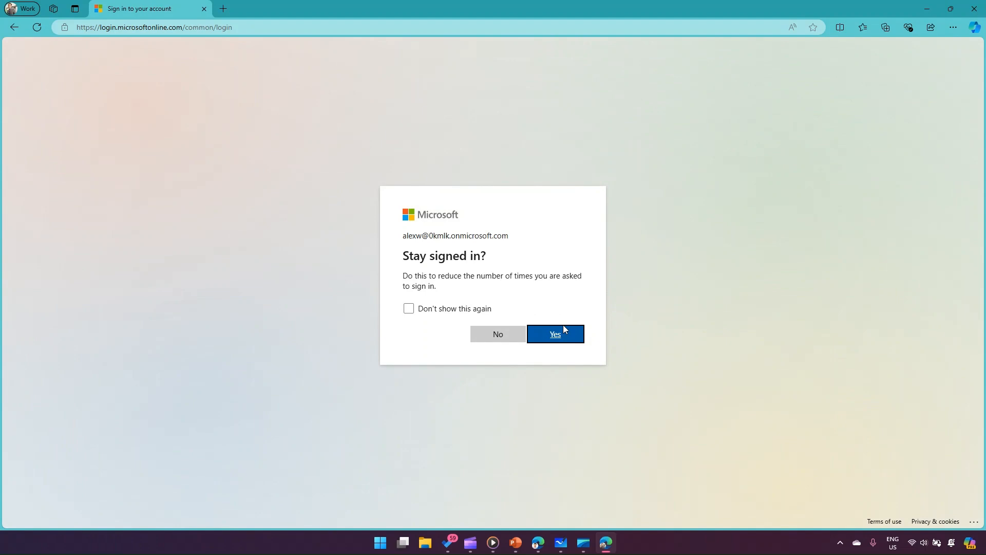
left_click(563, 326)
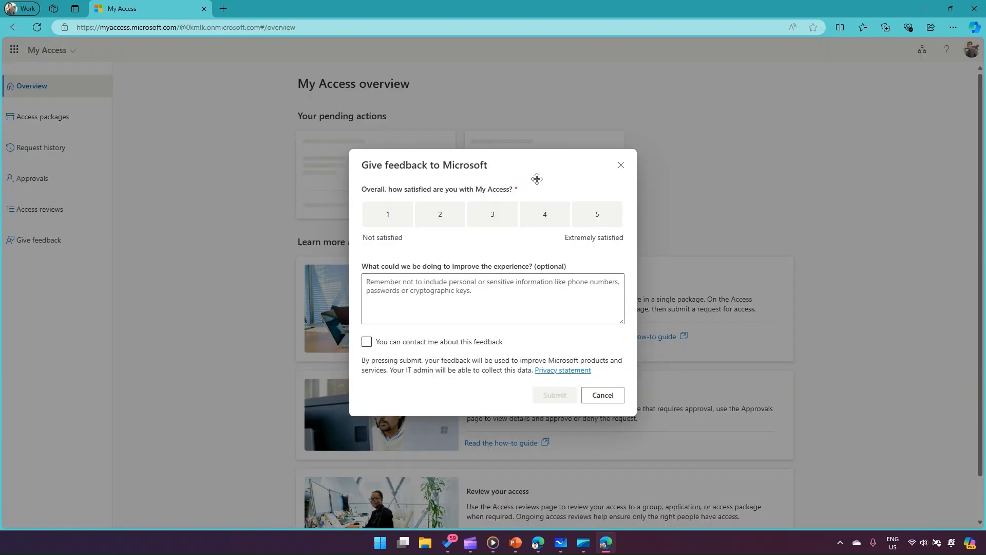
left_click(621, 165)
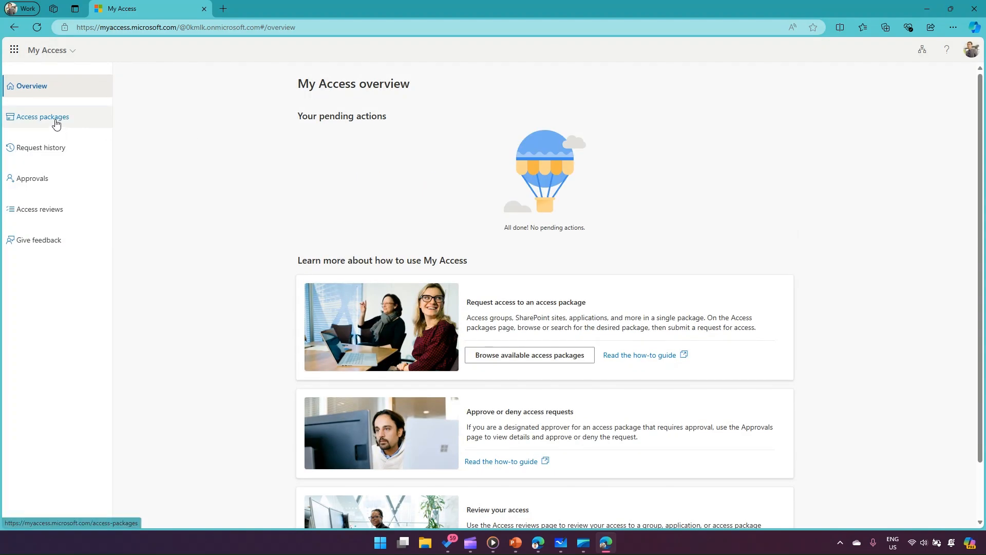
- Examine the signed-in user's available and active access packages
left_click(55, 123)
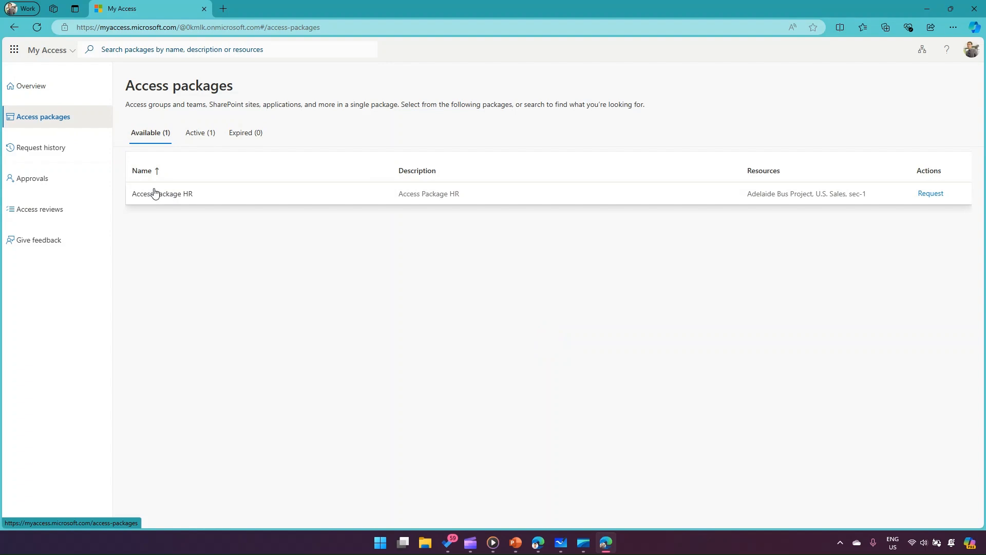
left_click(202, 136)
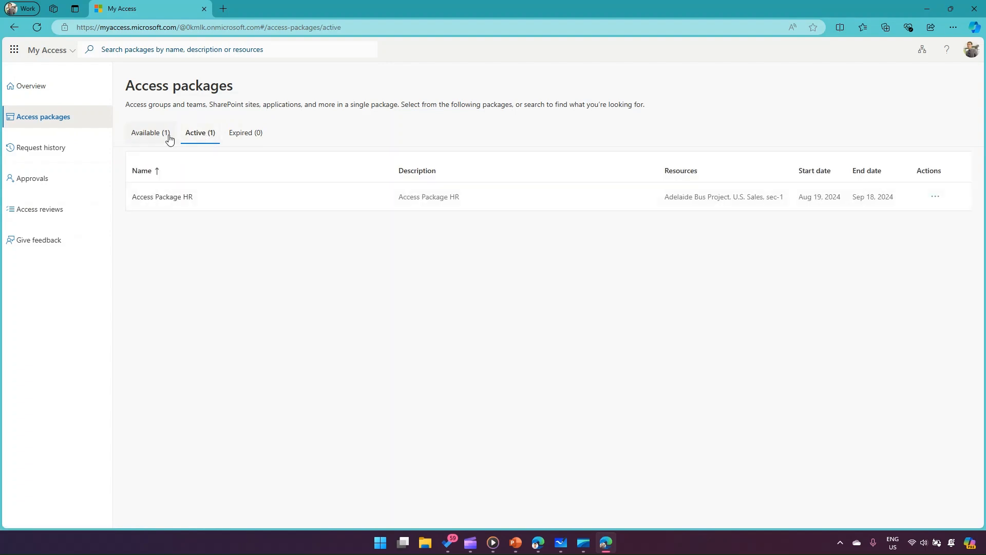
left_click(155, 136)
- Switch to the Azure portal and open Access Package Onboarding User from the access packages in Identity Governance
key("alt+Tab")
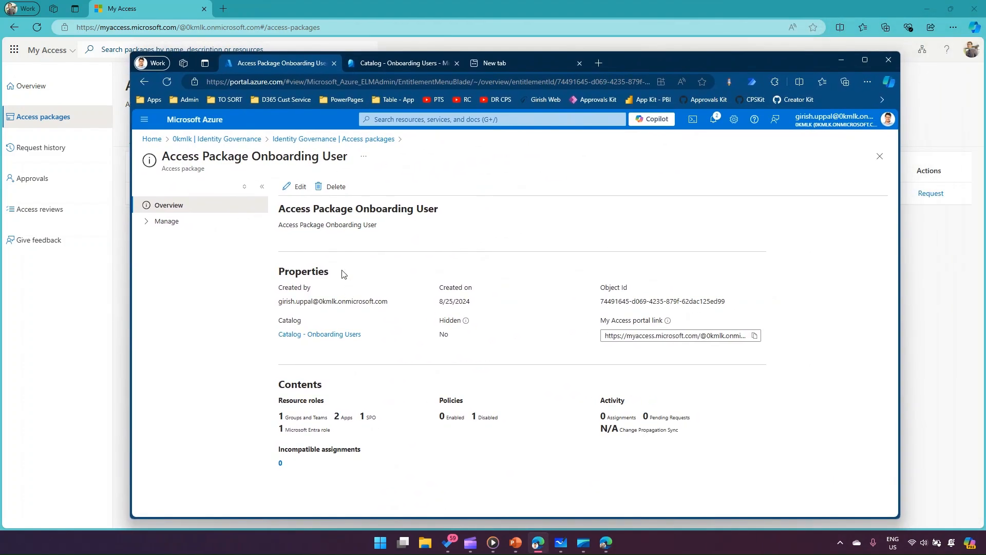
left_click(243, 140)
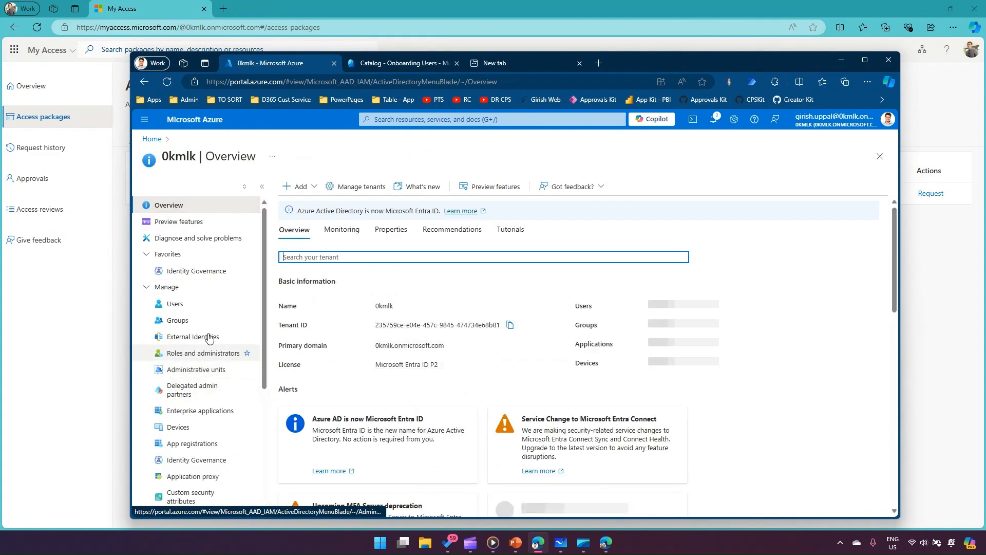
scroll(202, 401, "down", 1)
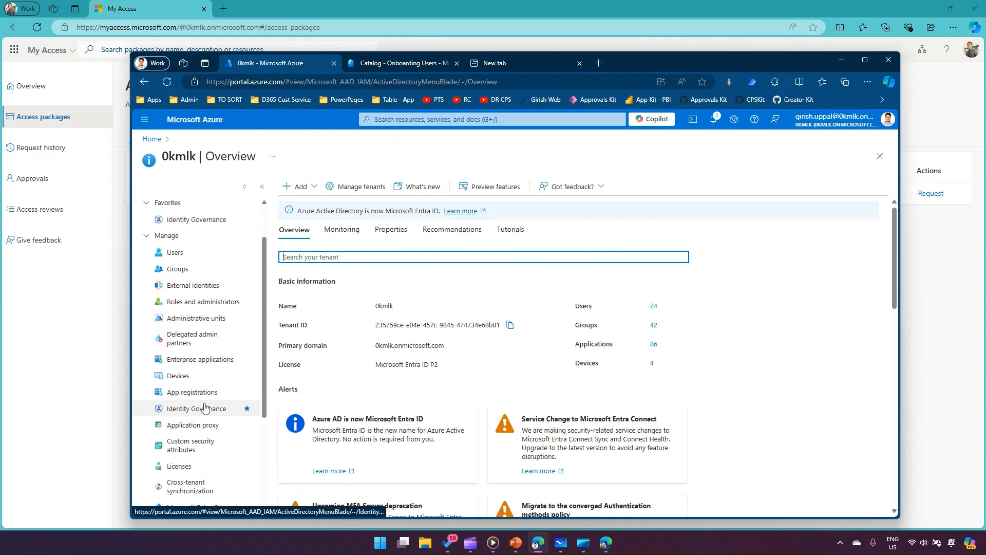
left_click(204, 407)
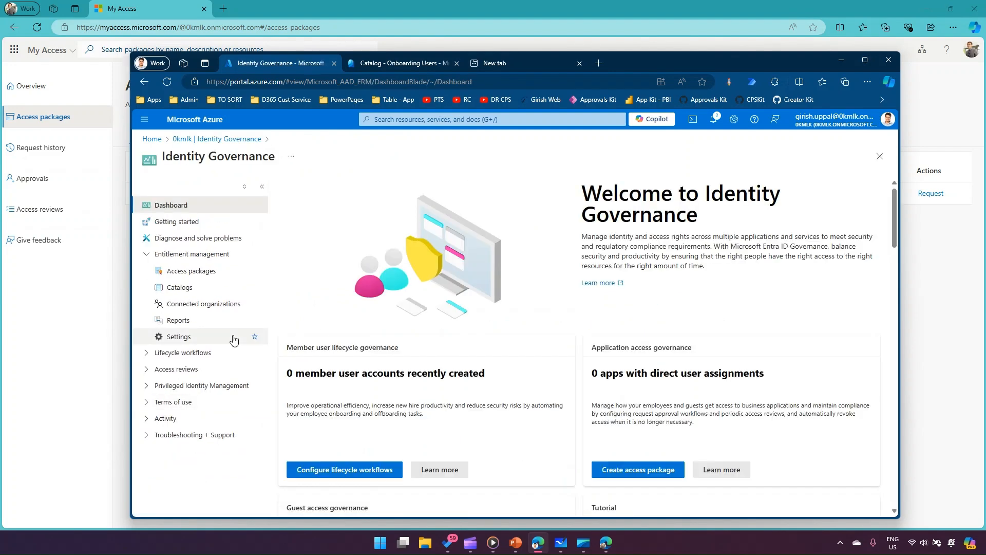
left_click(182, 271)
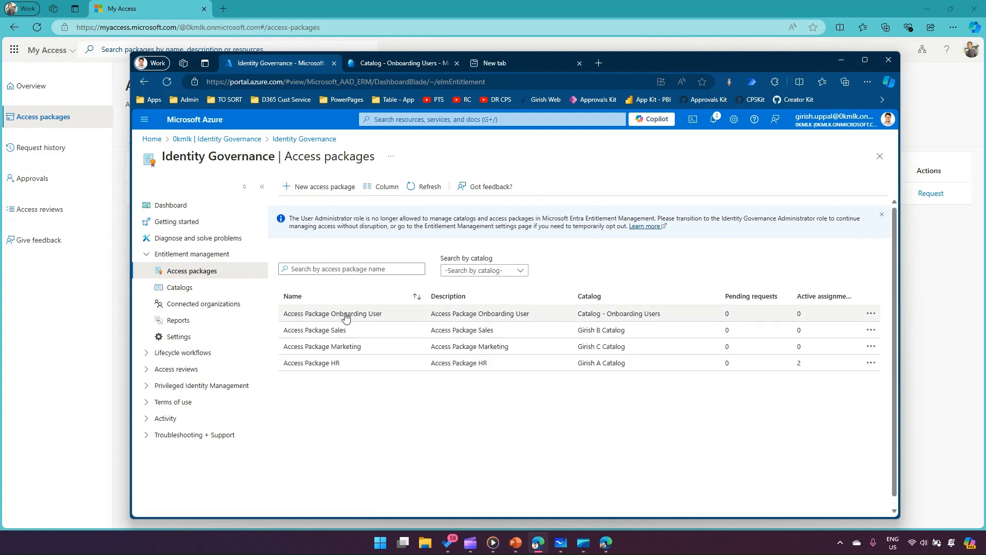
left_click(871, 313)
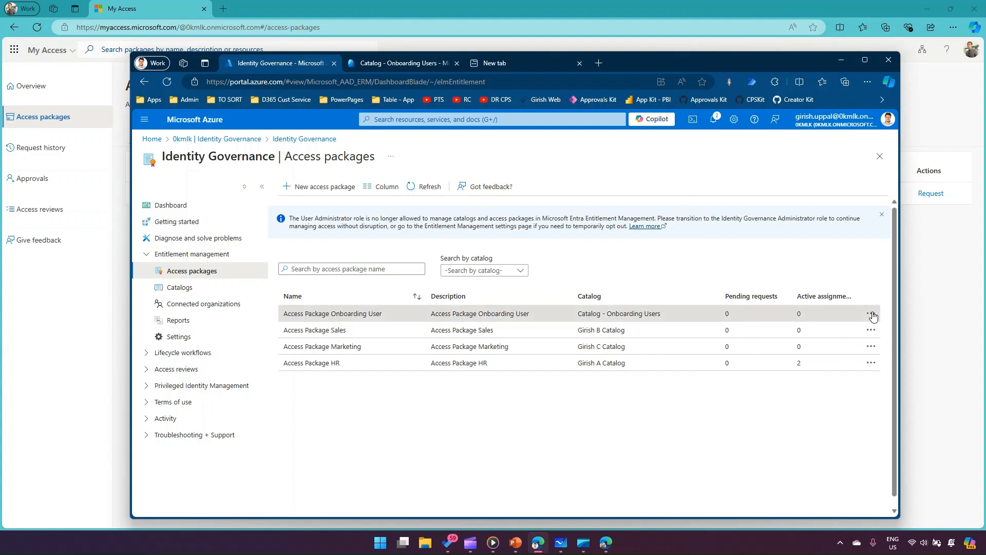
left_click(358, 314)
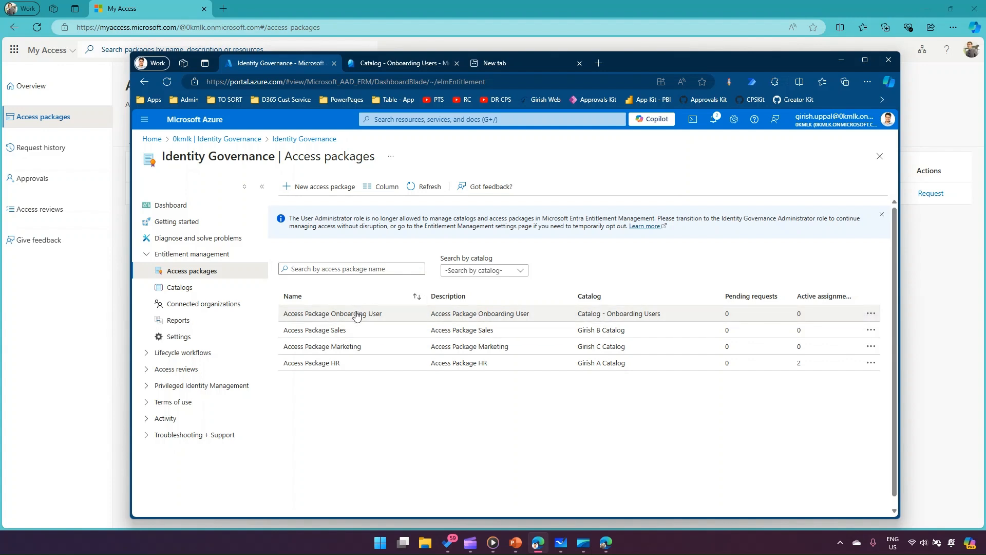
left_click(358, 313)
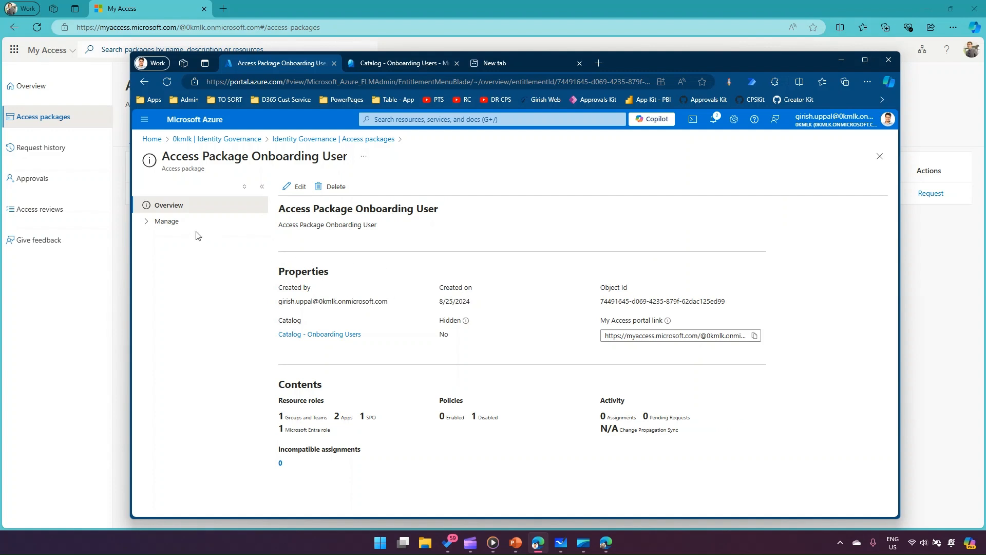
- Examine the onboarding package's editable properties and its assigned resource roles
left_click(295, 187)
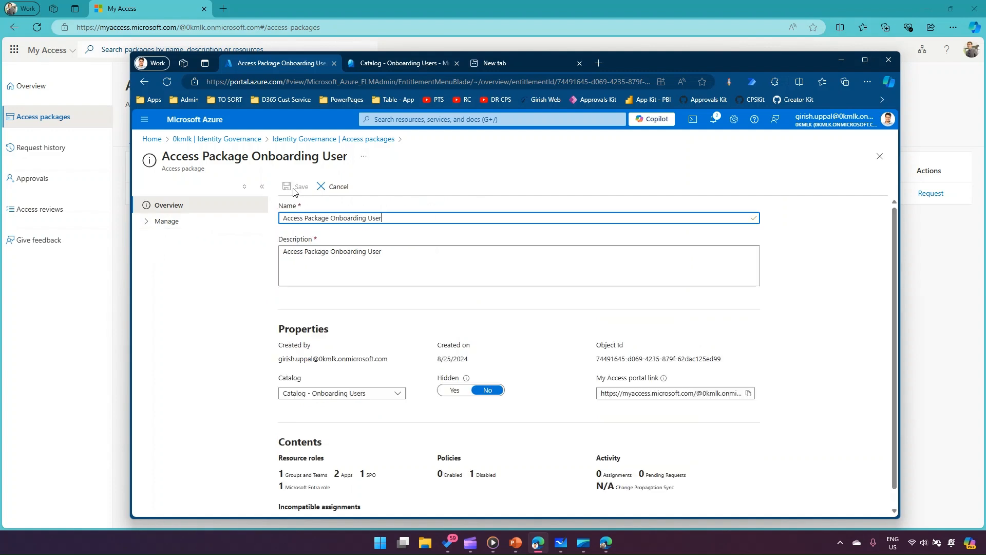
scroll(383, 319, "down", 1)
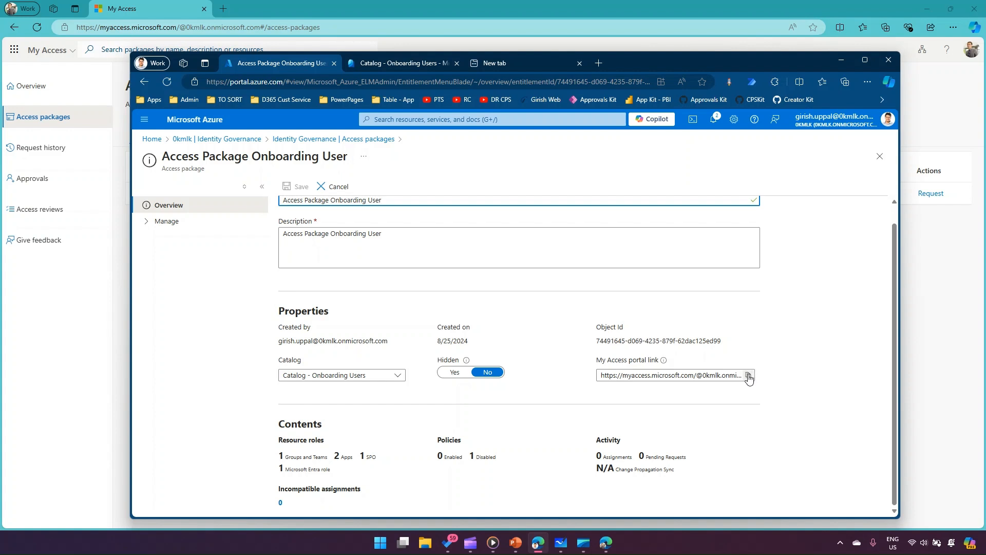
left_click(150, 222)
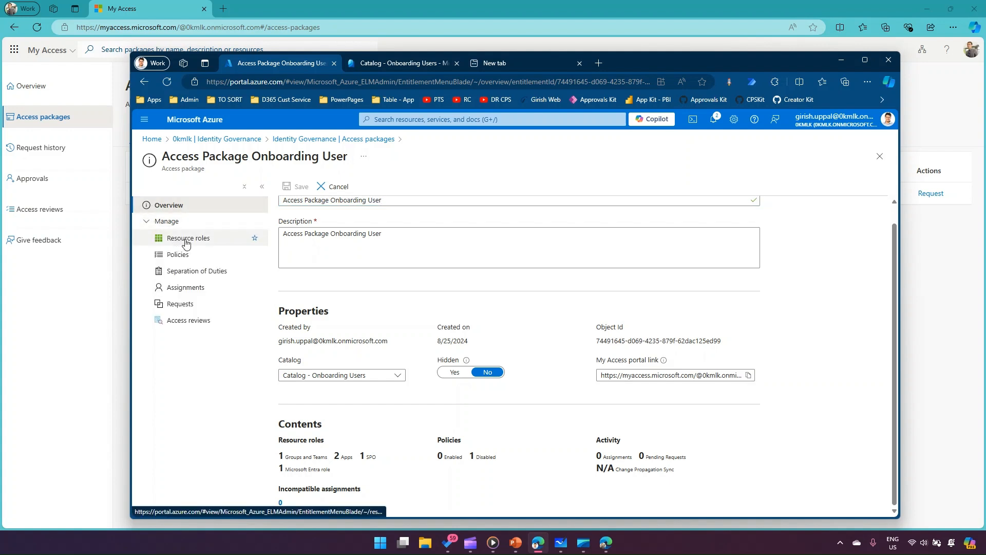
left_click(186, 242)
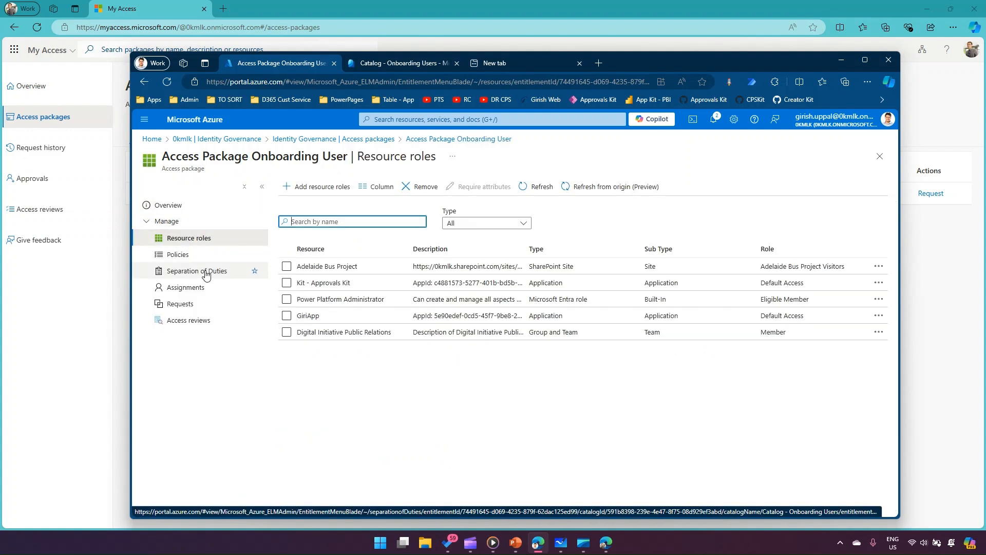
- Enable the Initial Policy of Access Package Onboarding User
left_click(197, 256)
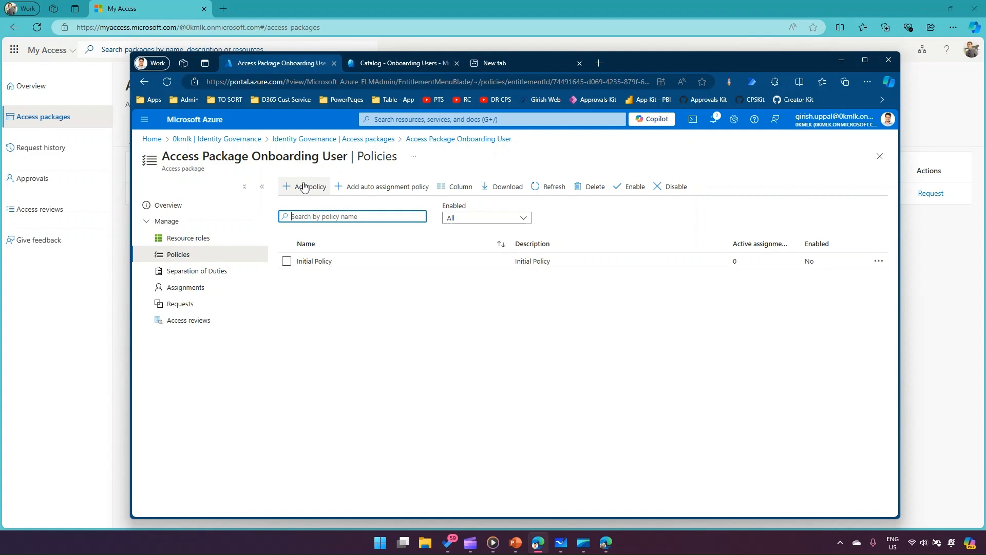
left_click(288, 263)
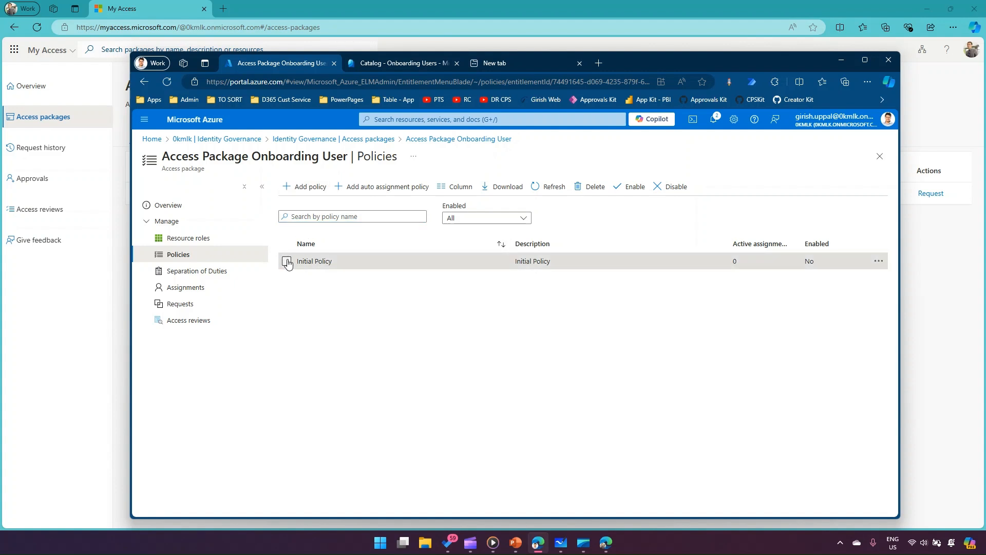
left_click(879, 262)
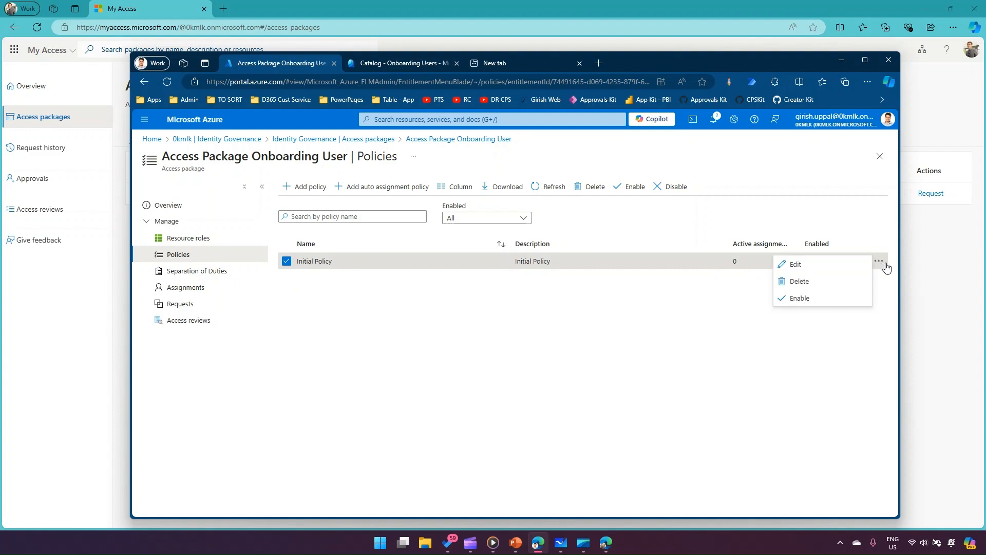
left_click(814, 302)
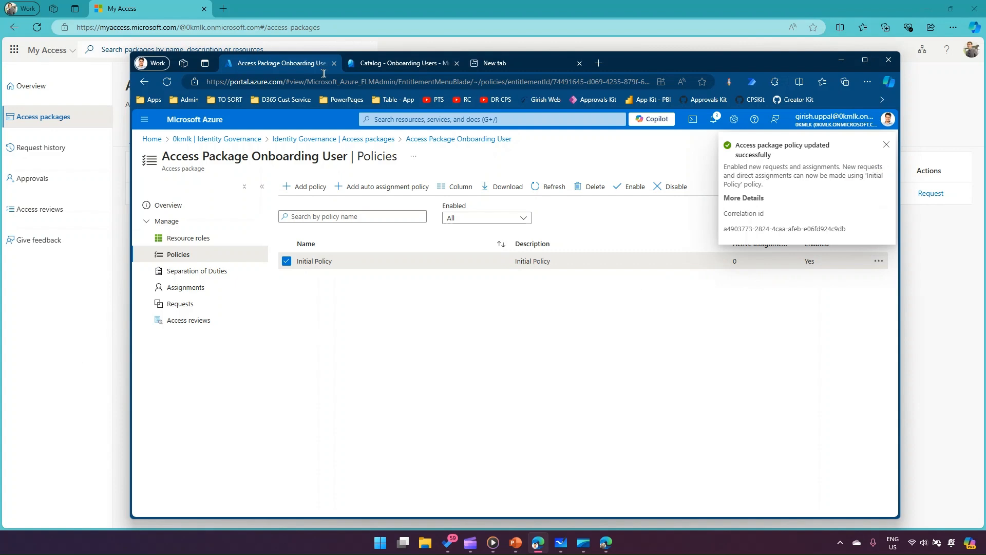
- Switch back to the My Access portal and reload the available access packages
left_click(56, 320)
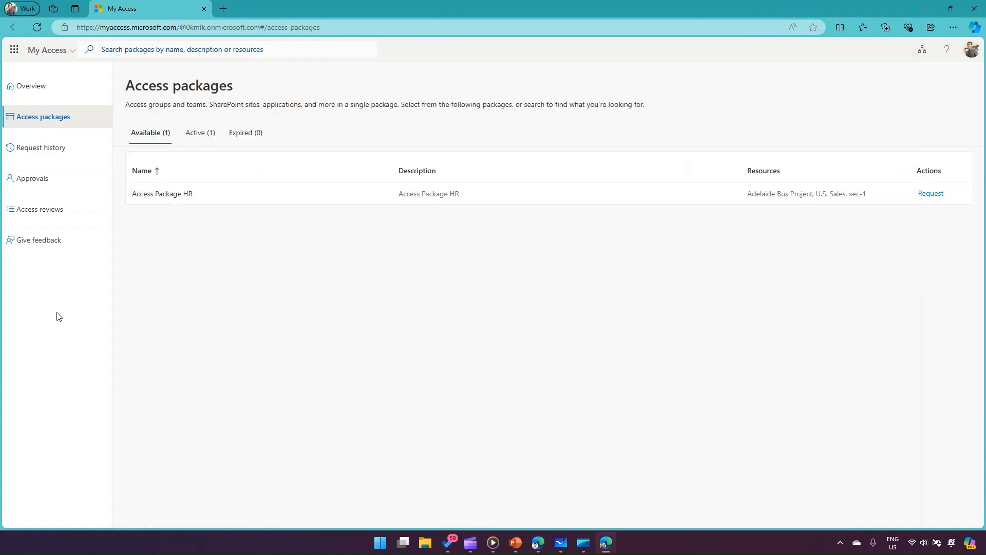
left_click(33, 25)
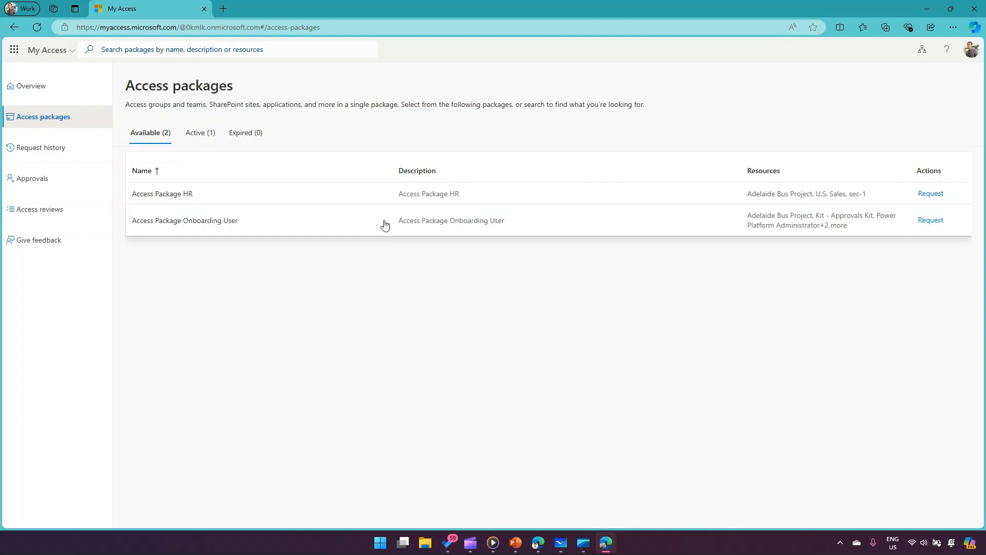
left_click(178, 27)
left_click(213, 286)
- Start a request for Access Package Onboarding User and review its resources, filtering them by Applications and by Directory Roles
left_click(930, 220)
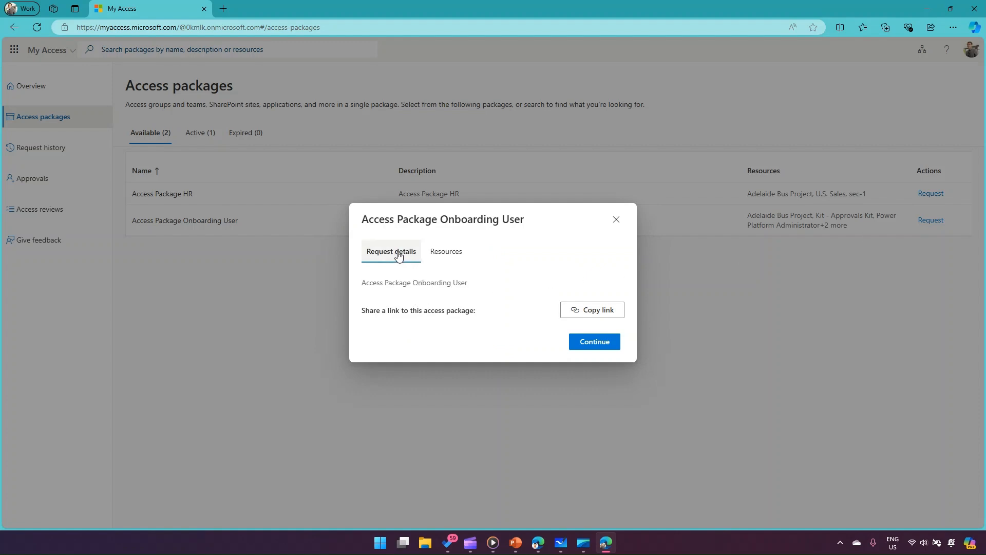
left_click_drag(380, 283, 459, 283)
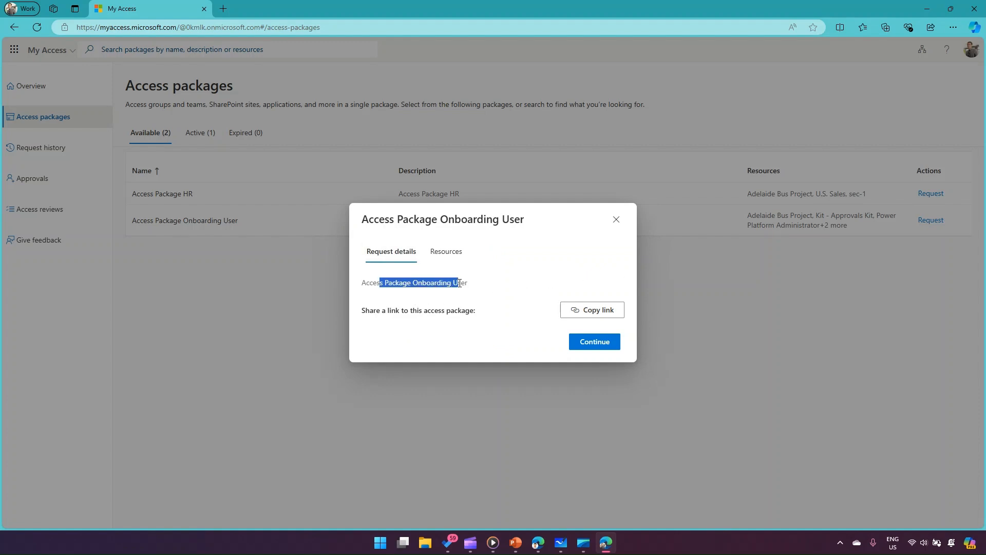
left_click(445, 254)
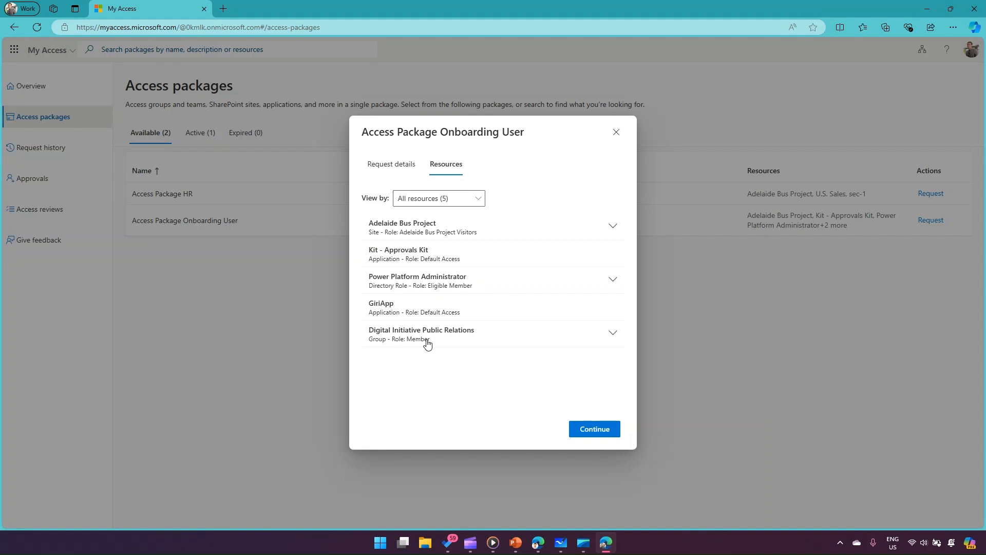
left_click(481, 201)
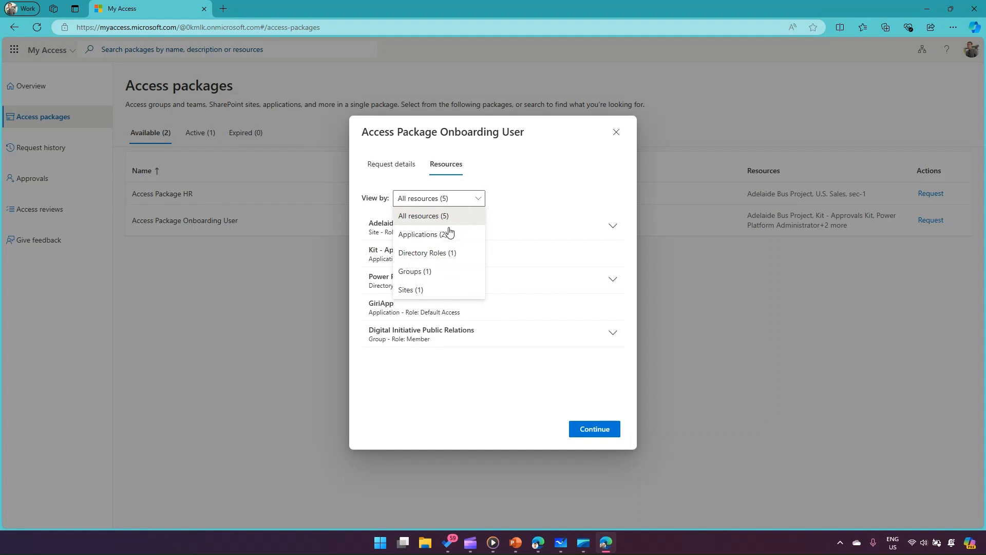
left_click(445, 234)
left_click(479, 199)
left_click(448, 252)
- Submit the access package request with the business justification "new user" and open the request history
left_click(599, 428)
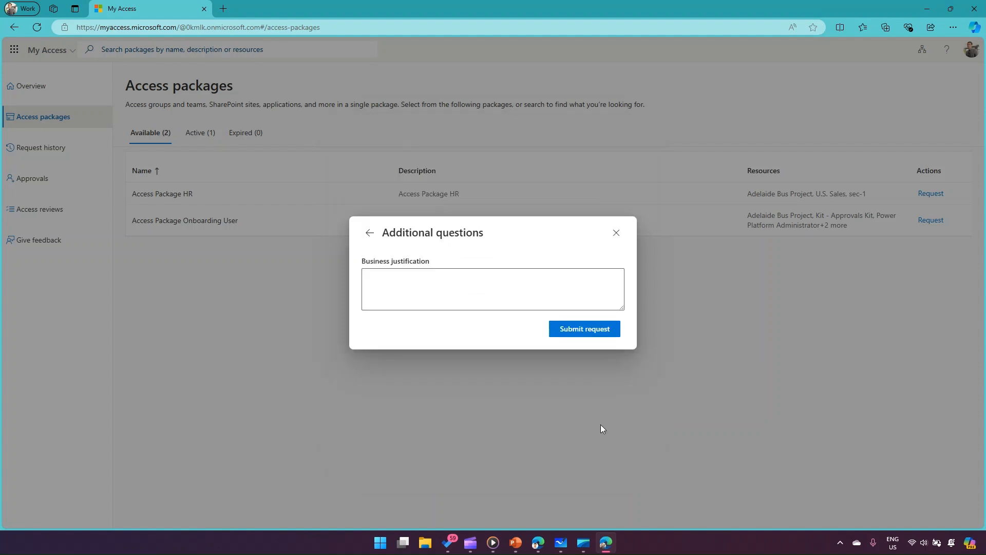
left_click(546, 291)
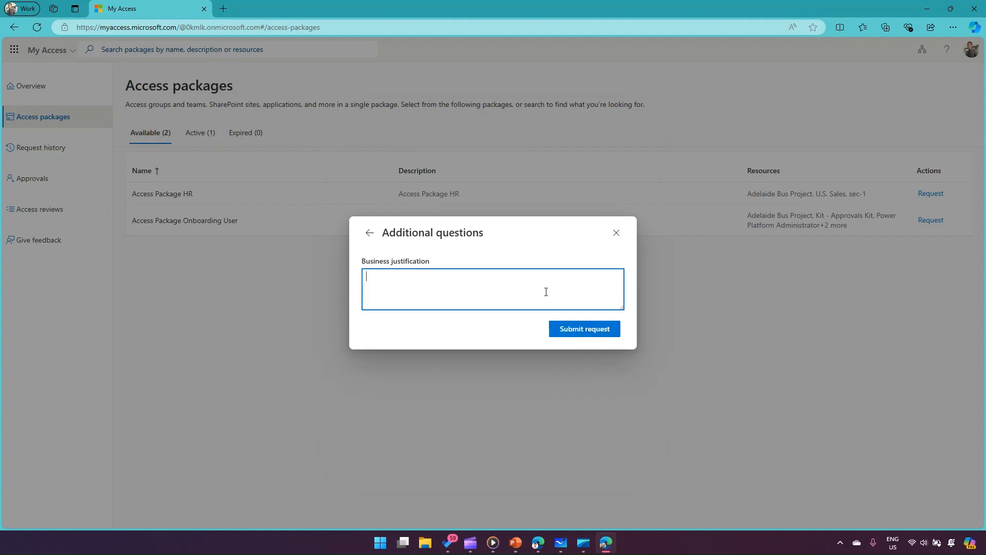
type("new user")
left_click(587, 327)
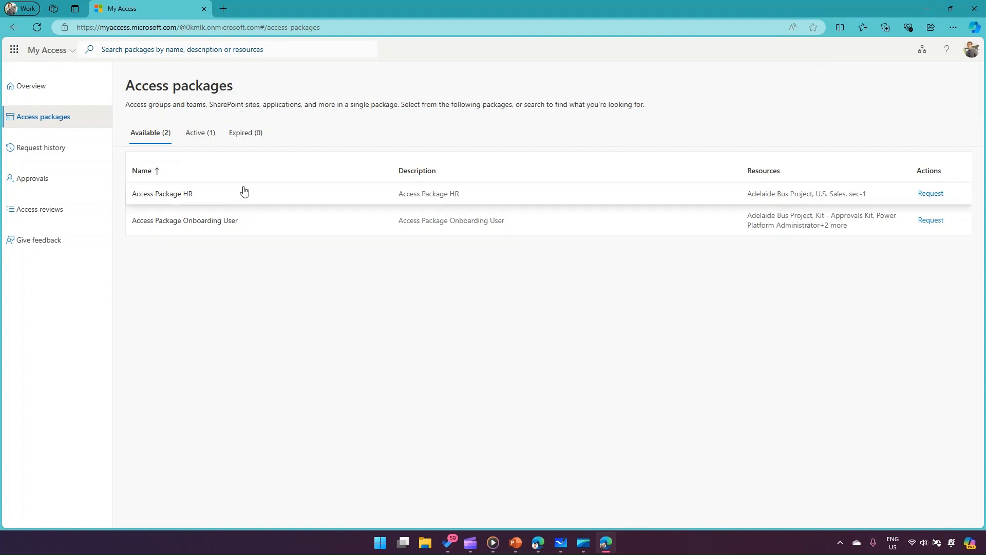
left_click(86, 157)
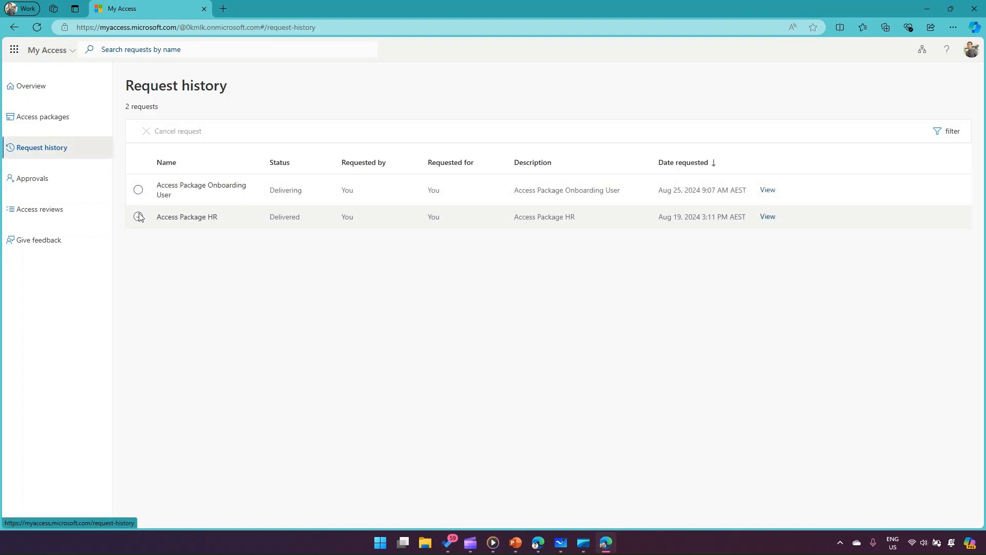
- View the details and request history of the earlier Access Package HR request, and close them again
left_click(185, 217)
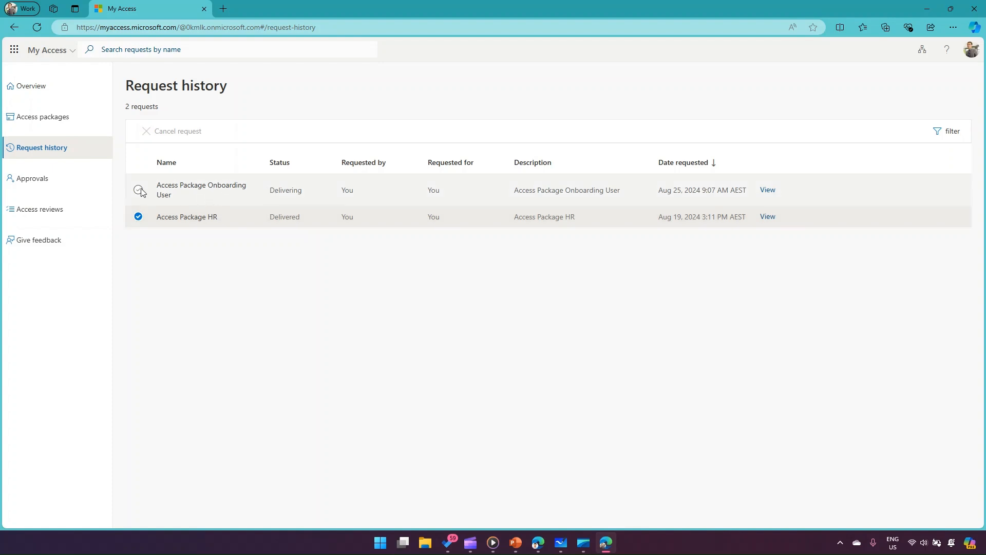
left_click(195, 189)
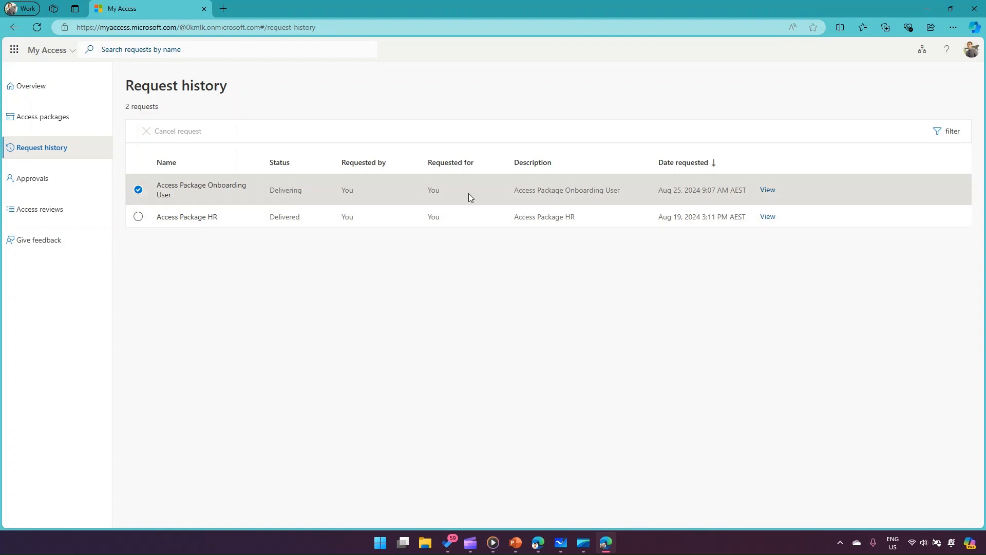
left_click(767, 218)
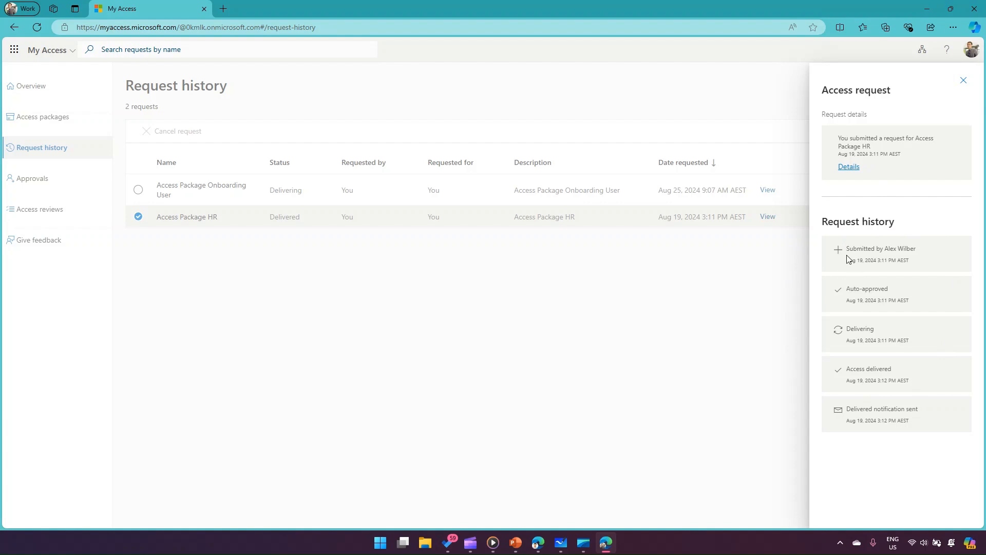
left_click(963, 80)
- Reload the request history and review the details of the Access Package Onboarding User request
left_click(52, 122)
left_click(51, 150)
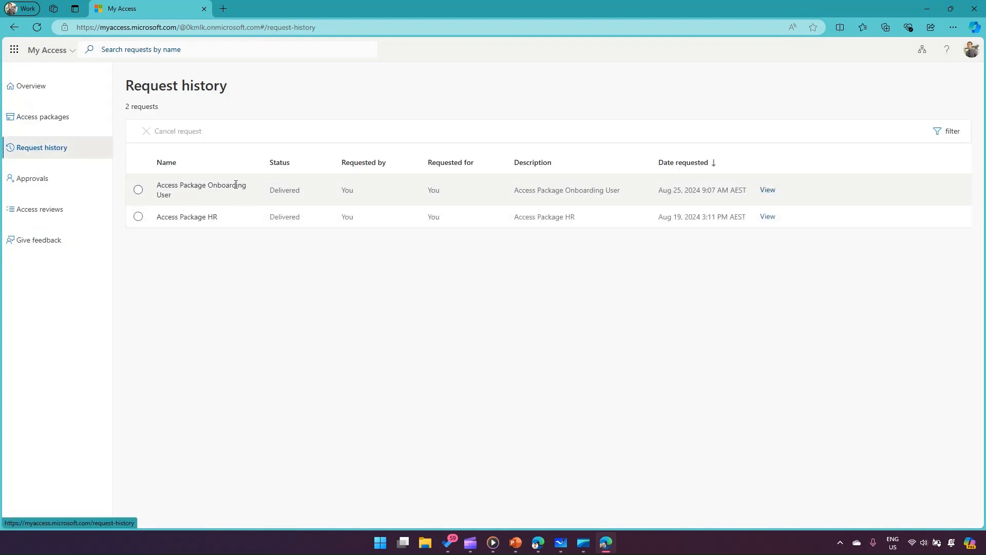
left_click(139, 191)
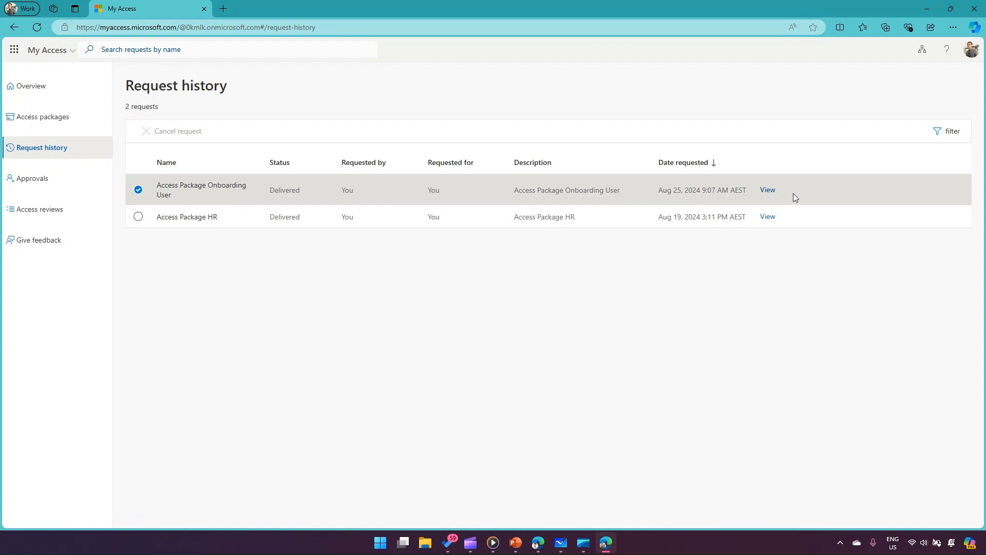
left_click(768, 190)
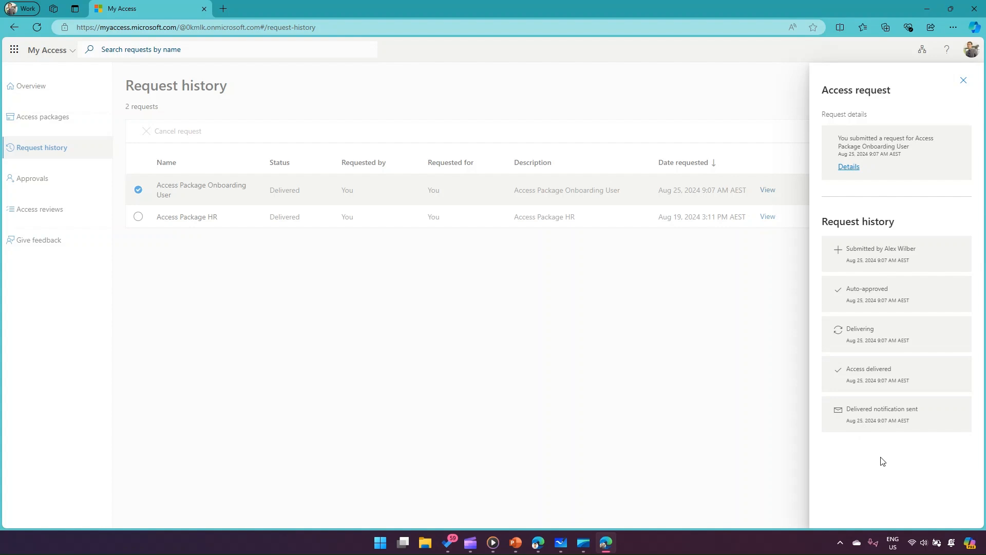
left_click(963, 82)
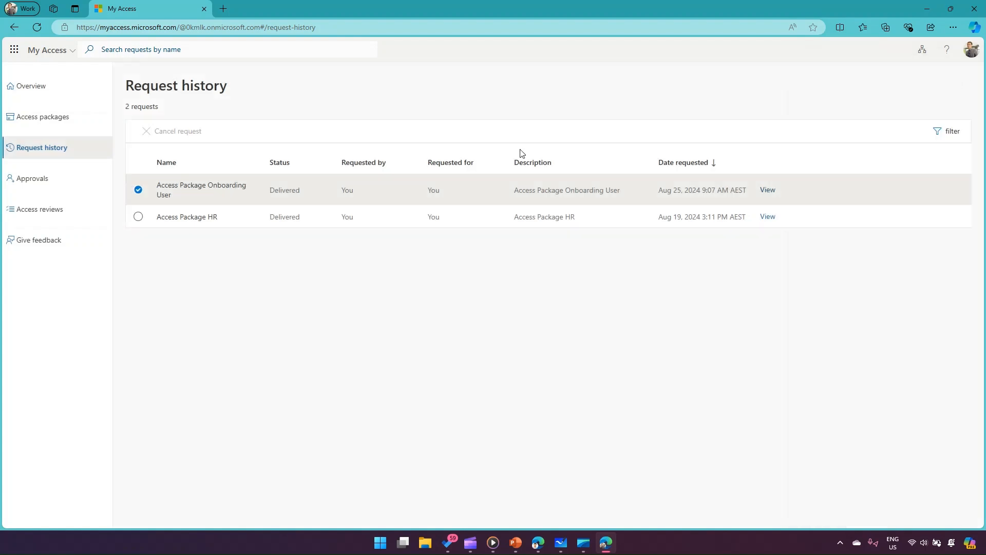